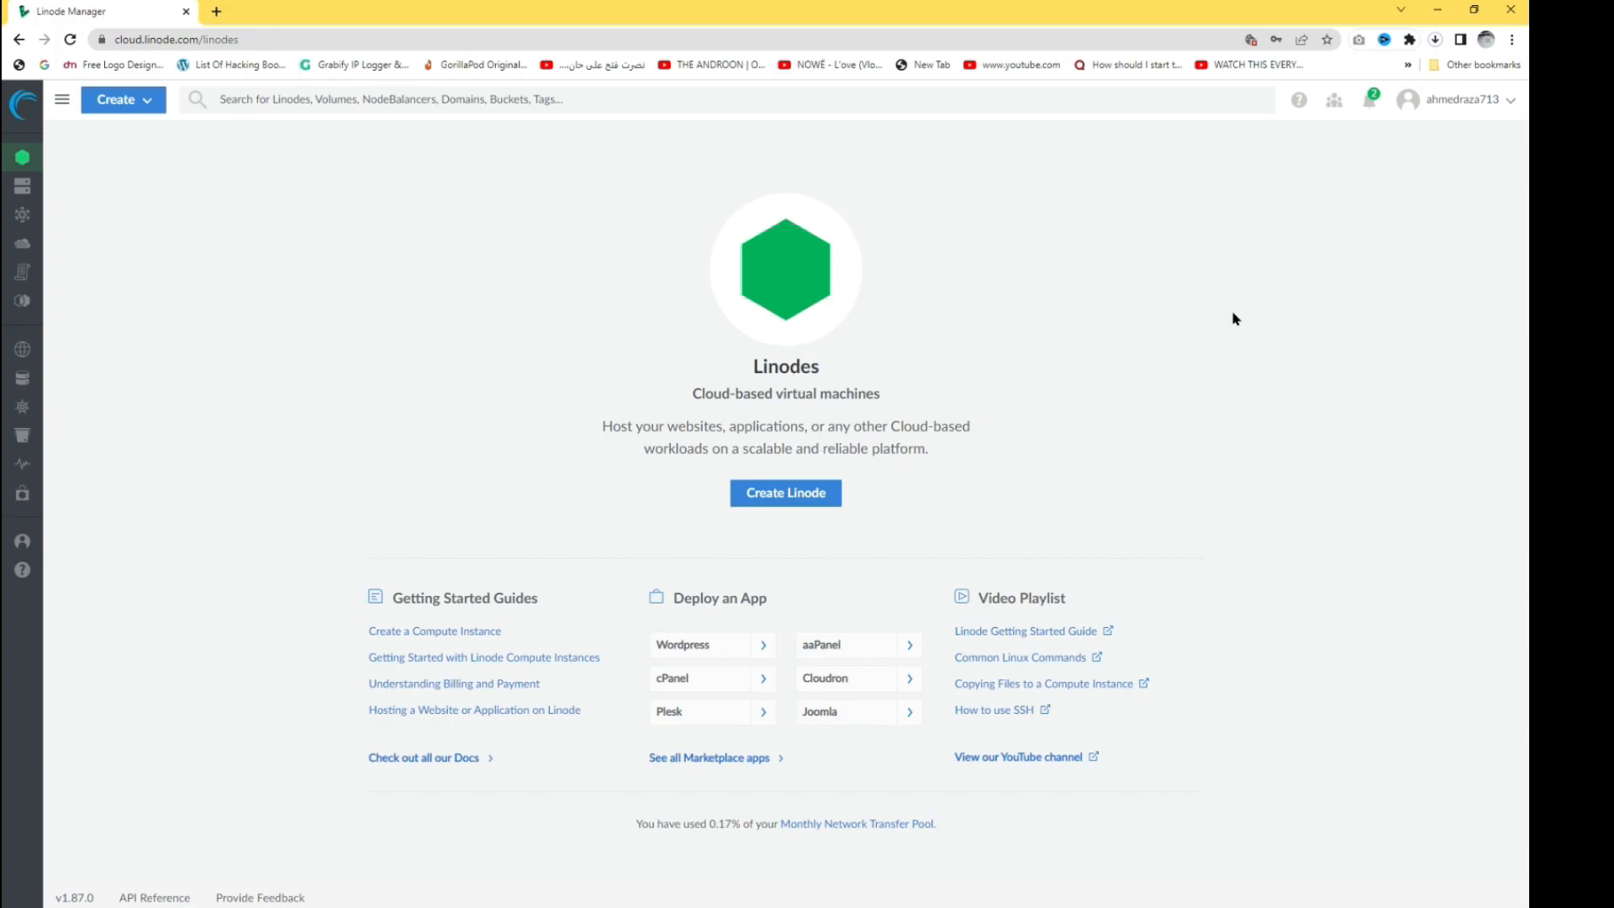
# - Open the Create Linode form from the Linodes page
pyautogui.click(818, 502)
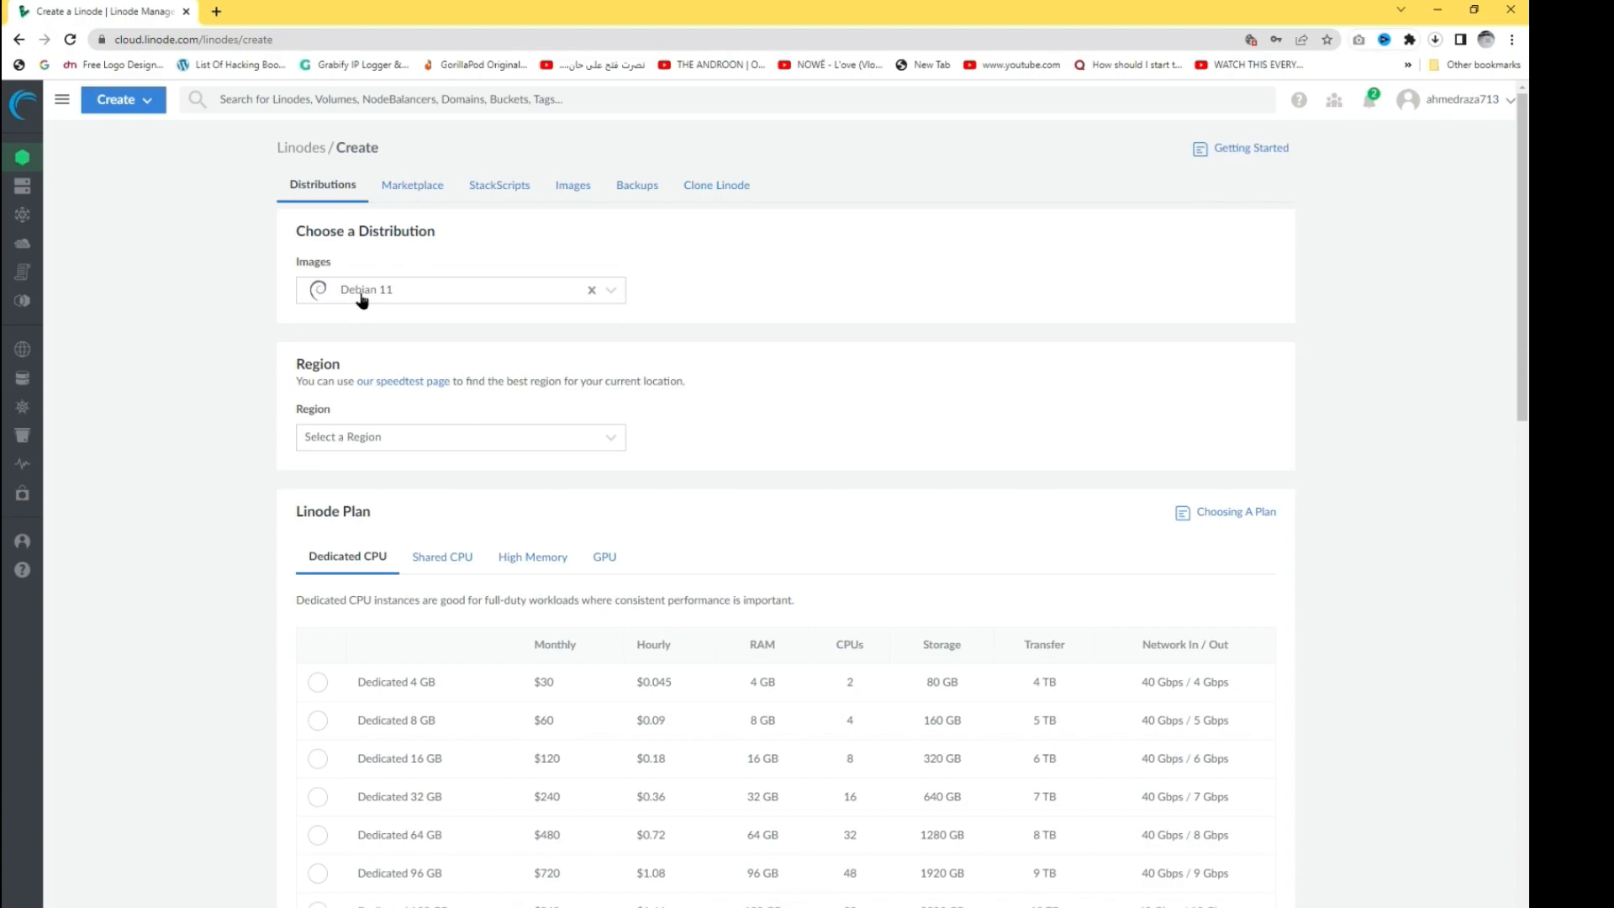
# - Remove the Debian 11 image and pick Mumbai, IN (ap-west) as the region
pyautogui.click(592, 290)
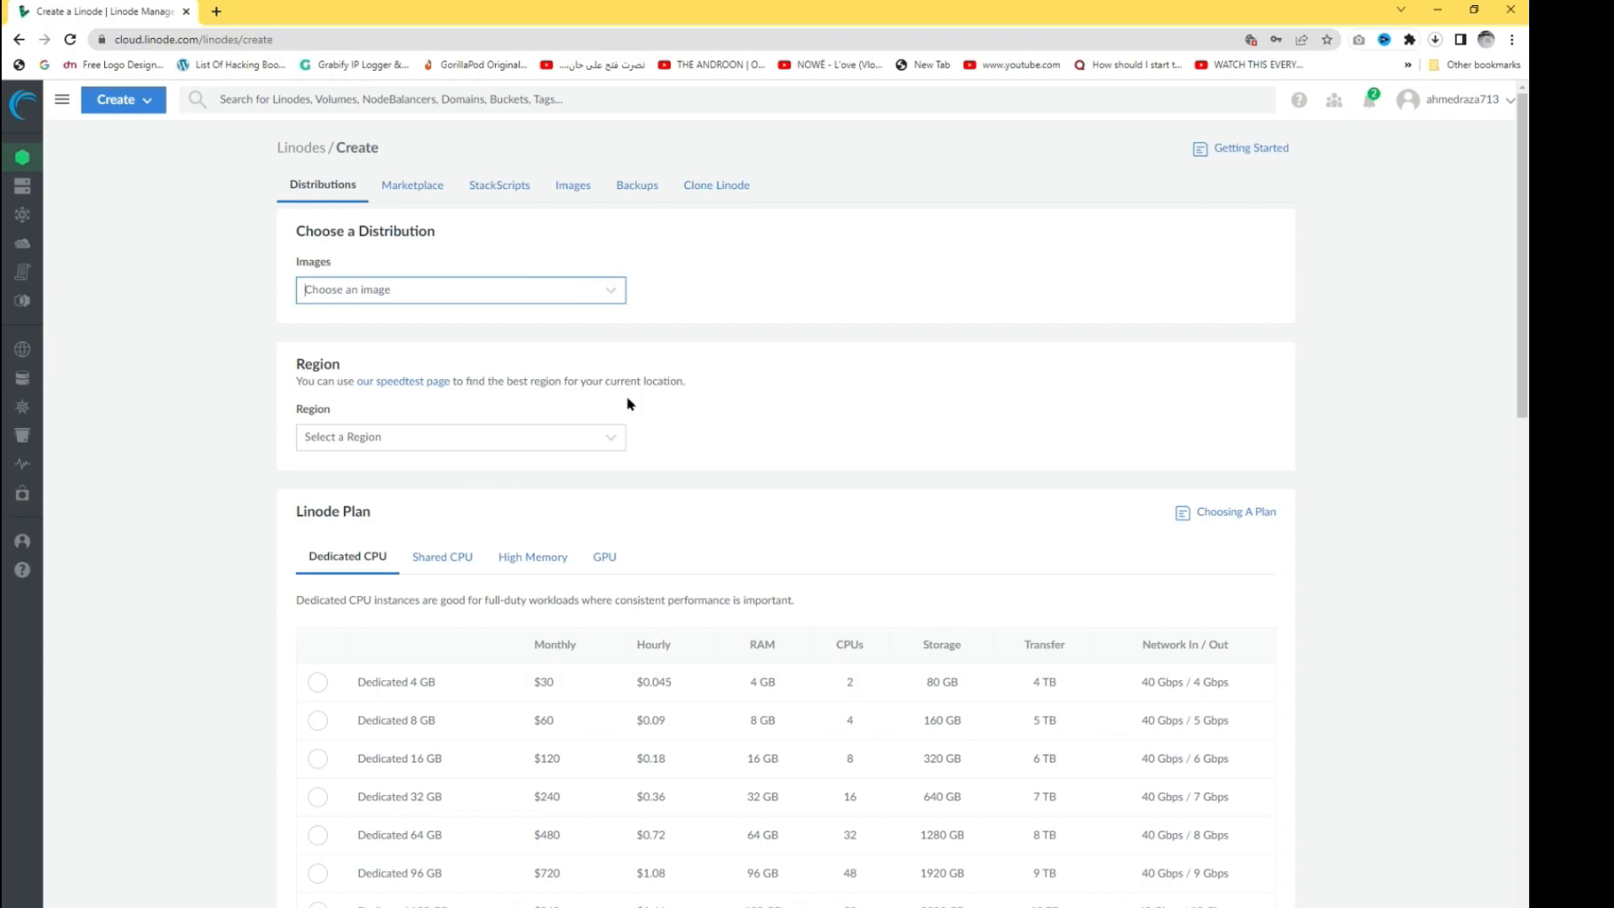
pyautogui.click(610, 445)
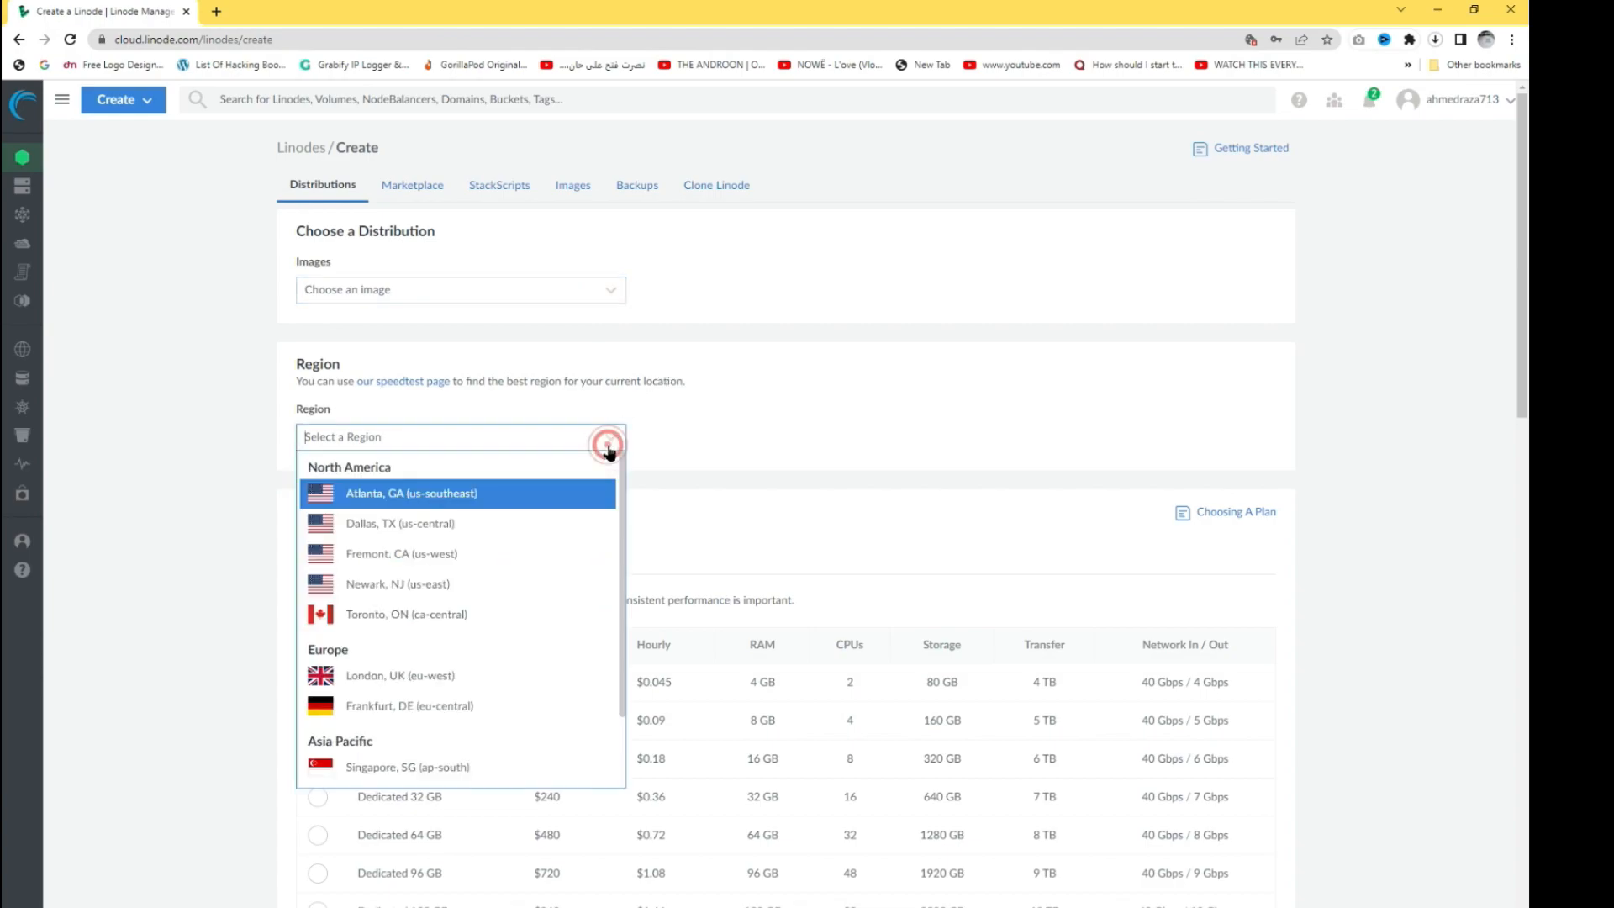
pyautogui.scroll(-1, 518, 597)
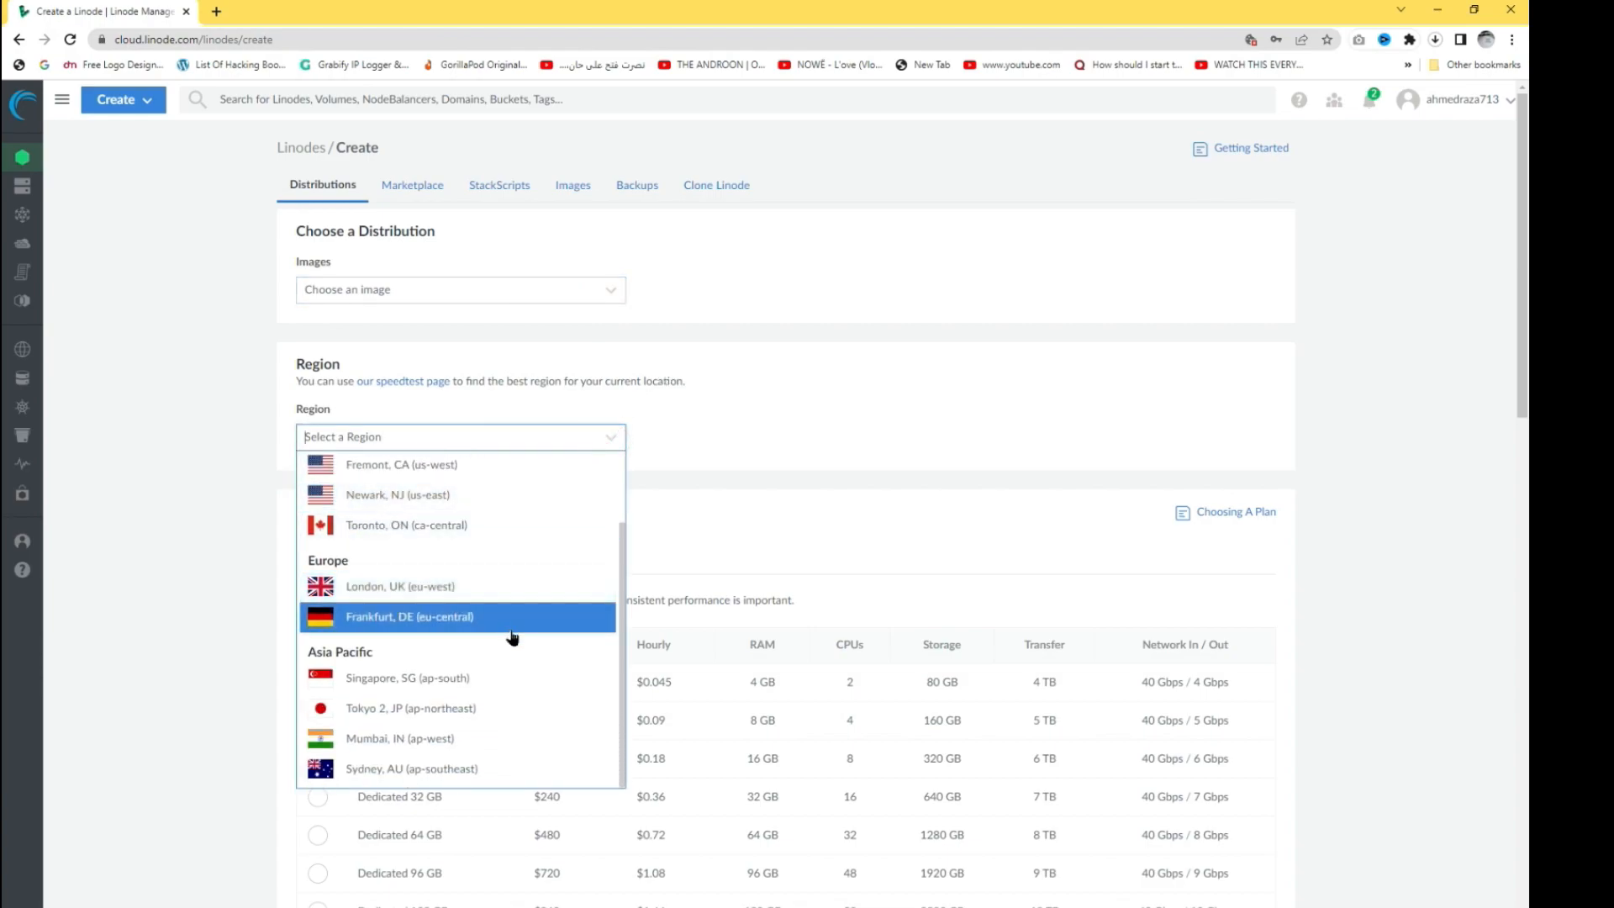
pyautogui.click(485, 734)
pyautogui.scroll(-3, 678, 504)
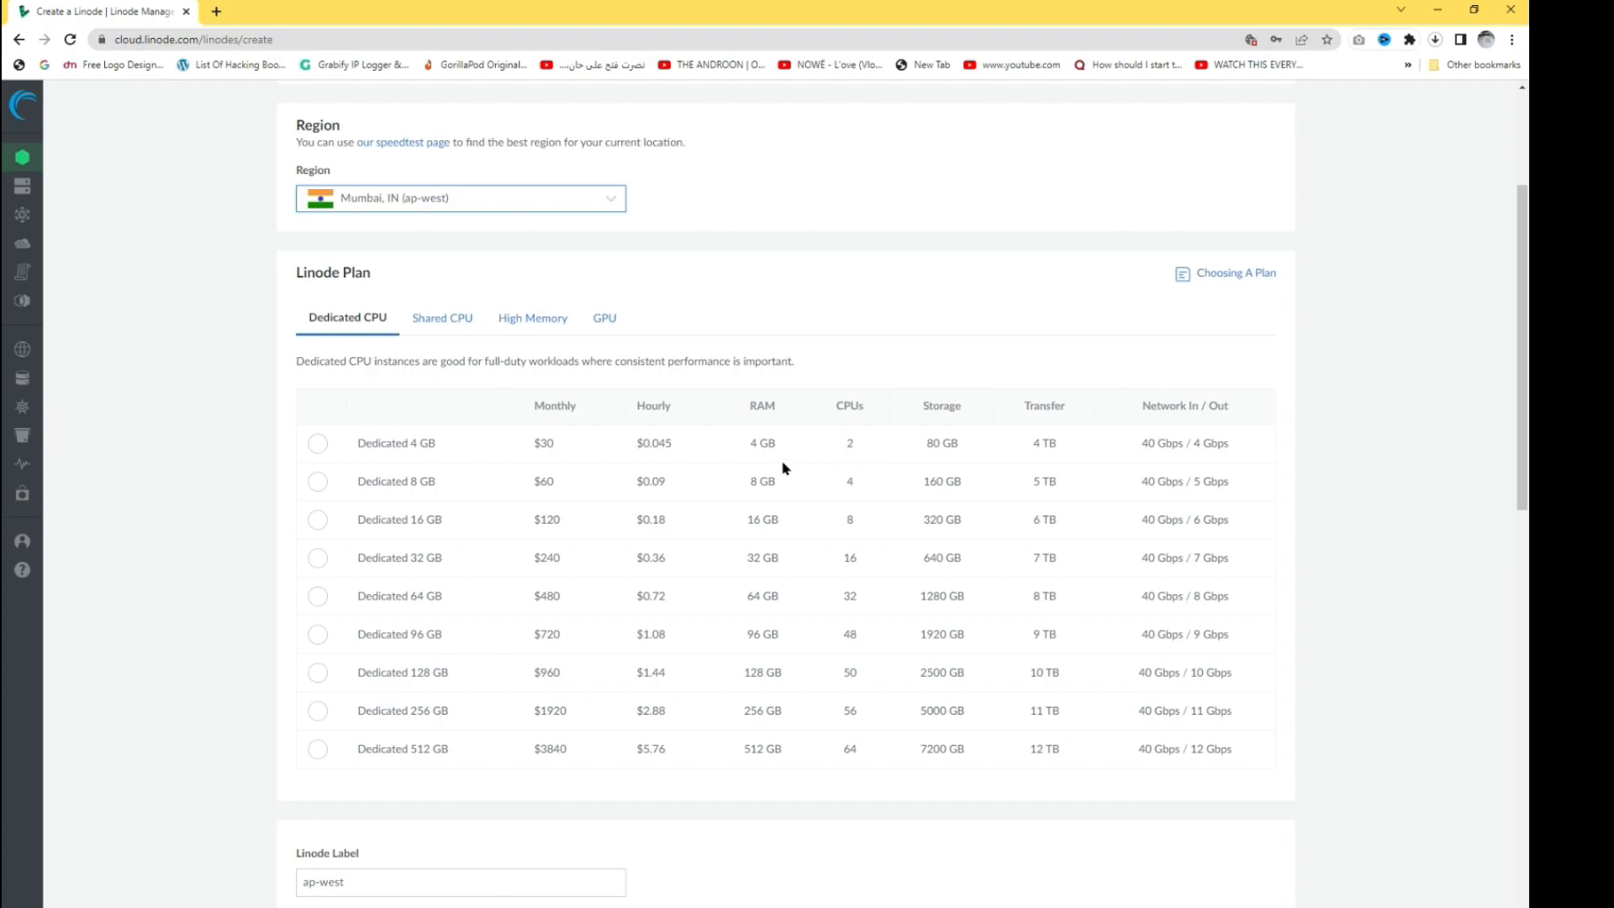
# - Choose the Dedicated 8 GB plan, label the Linode windows, and leave tags empty
pyautogui.click(318, 482)
pyautogui.scroll(-3, 457, 546)
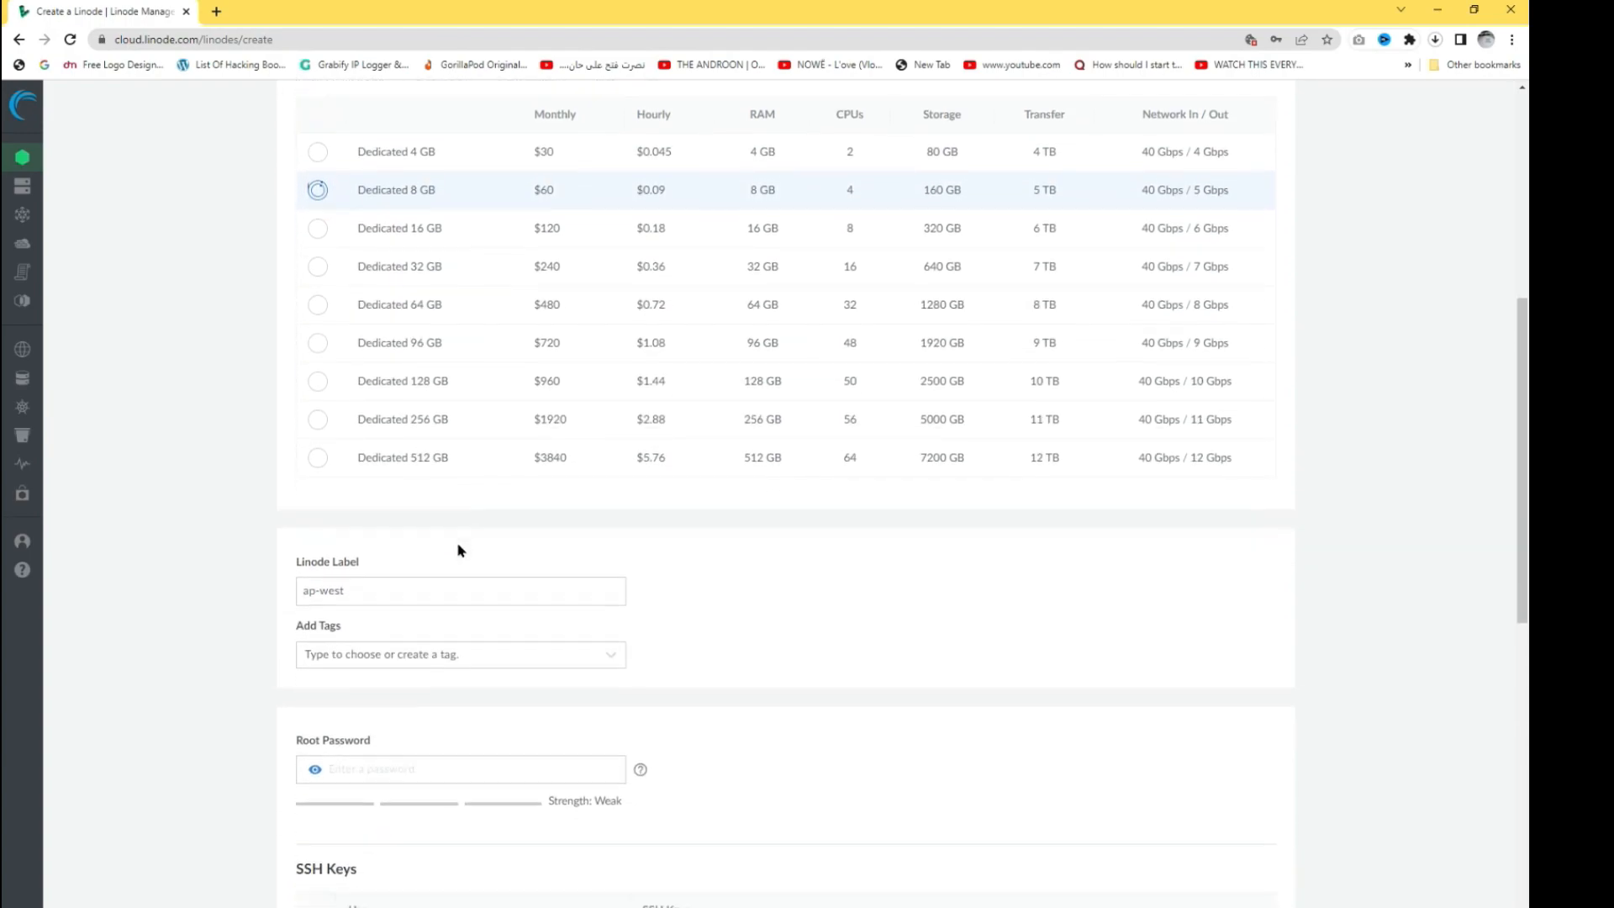
pyautogui.scroll(-1, 458, 551)
pyautogui.moveTo(375, 485); pyautogui.dragTo(285, 492)
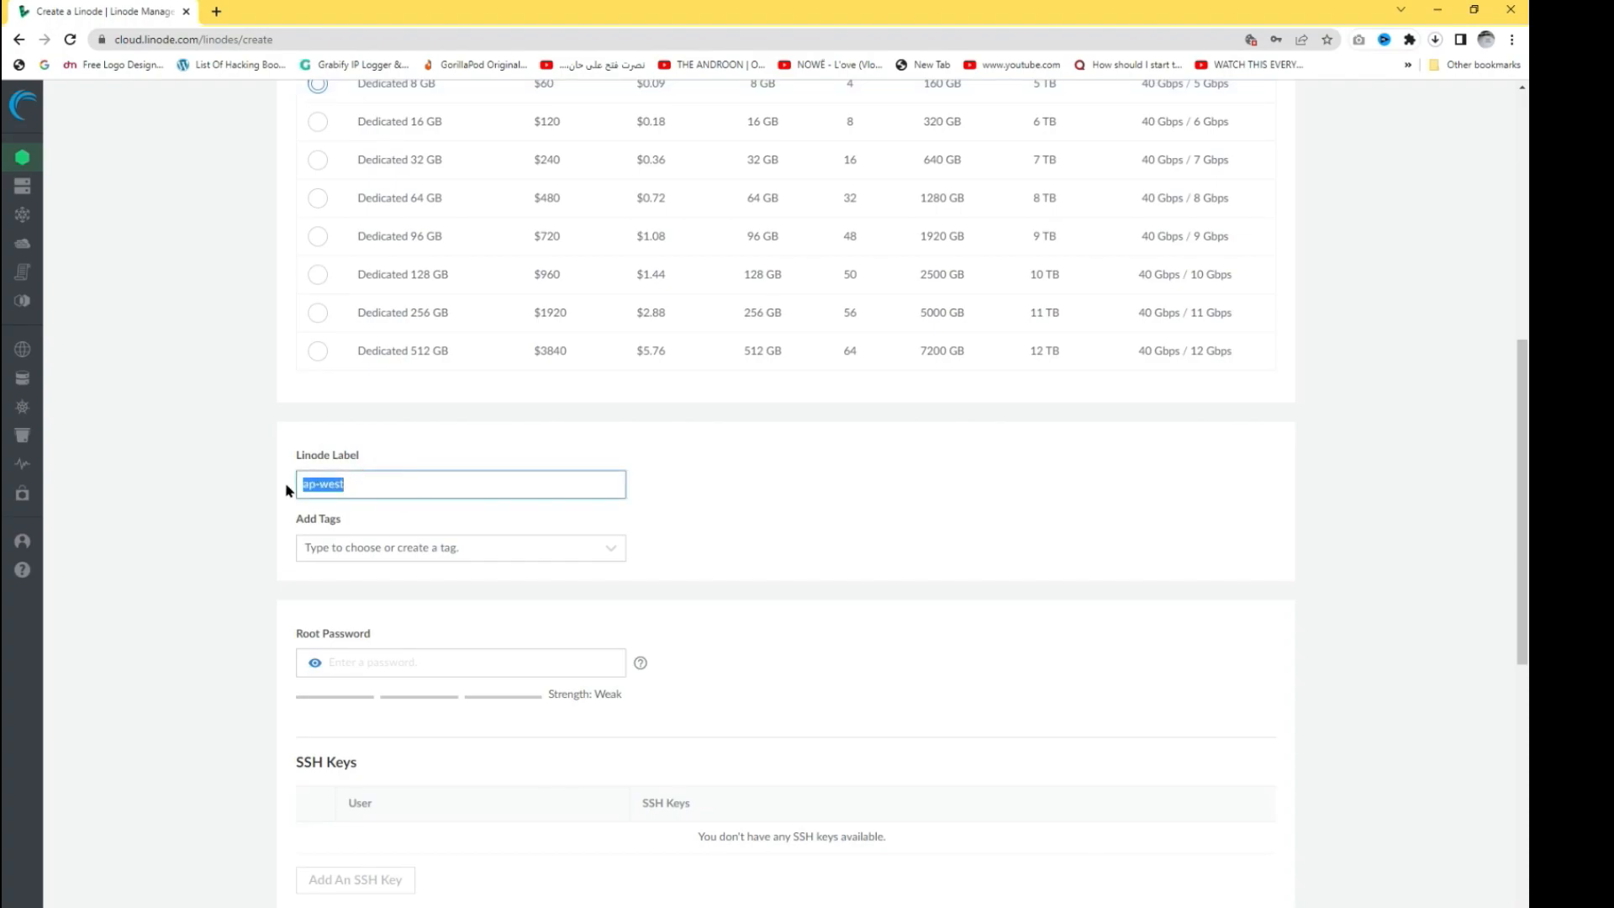
pyautogui.write('windows')
pyautogui.click(523, 549)
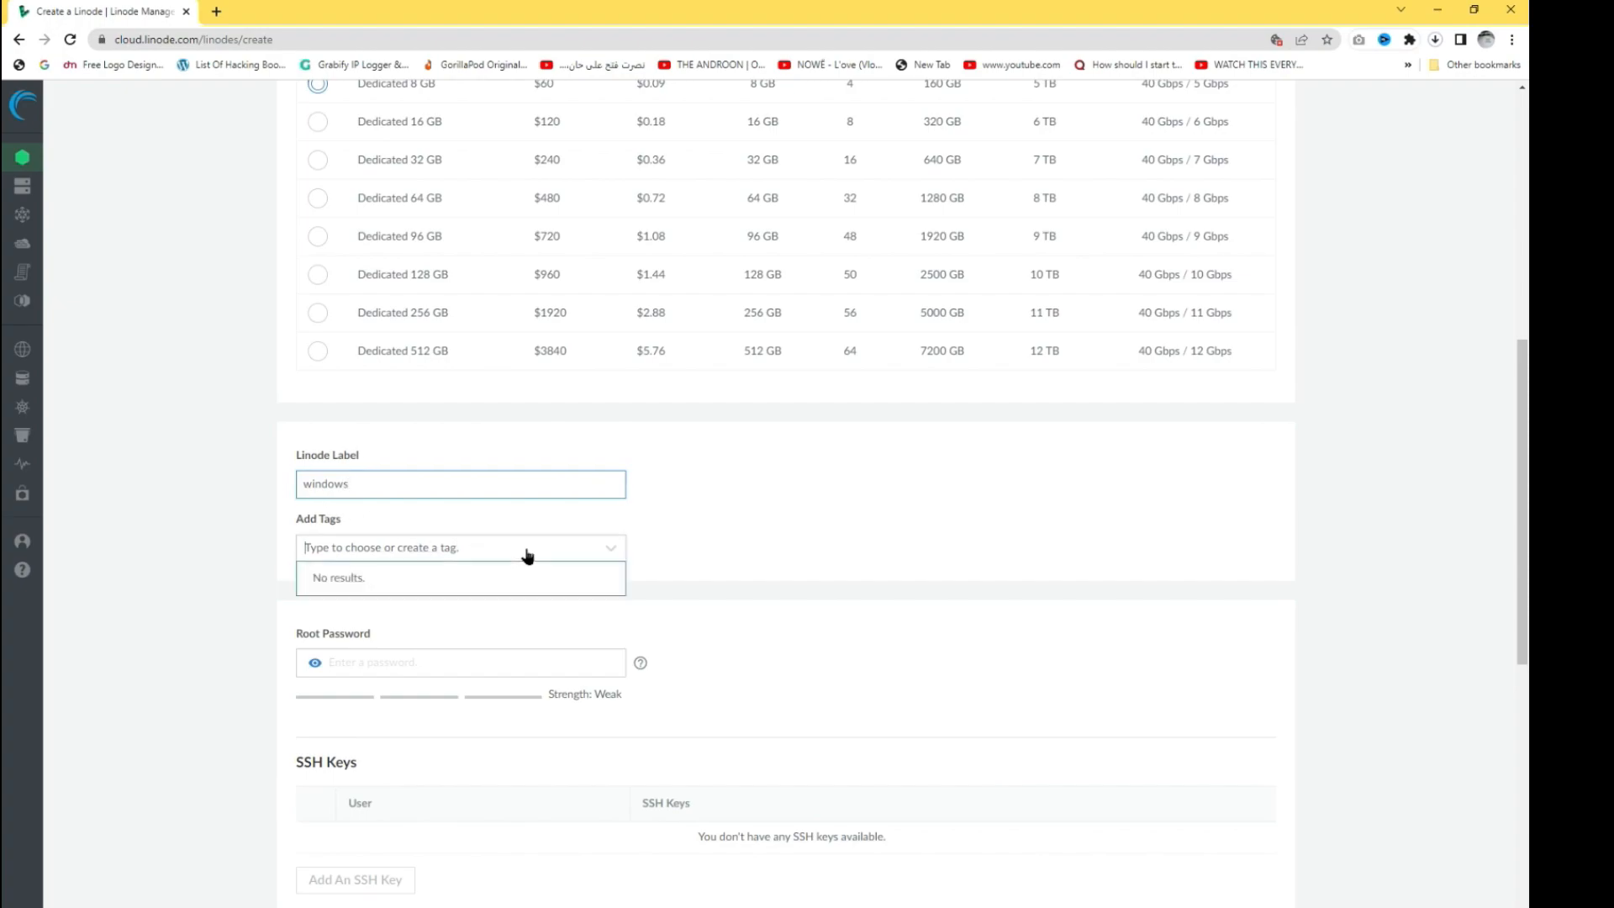
pyautogui.click(738, 564)
# - Create the windows Linode
pyautogui.scroll(-3, 564, 601)
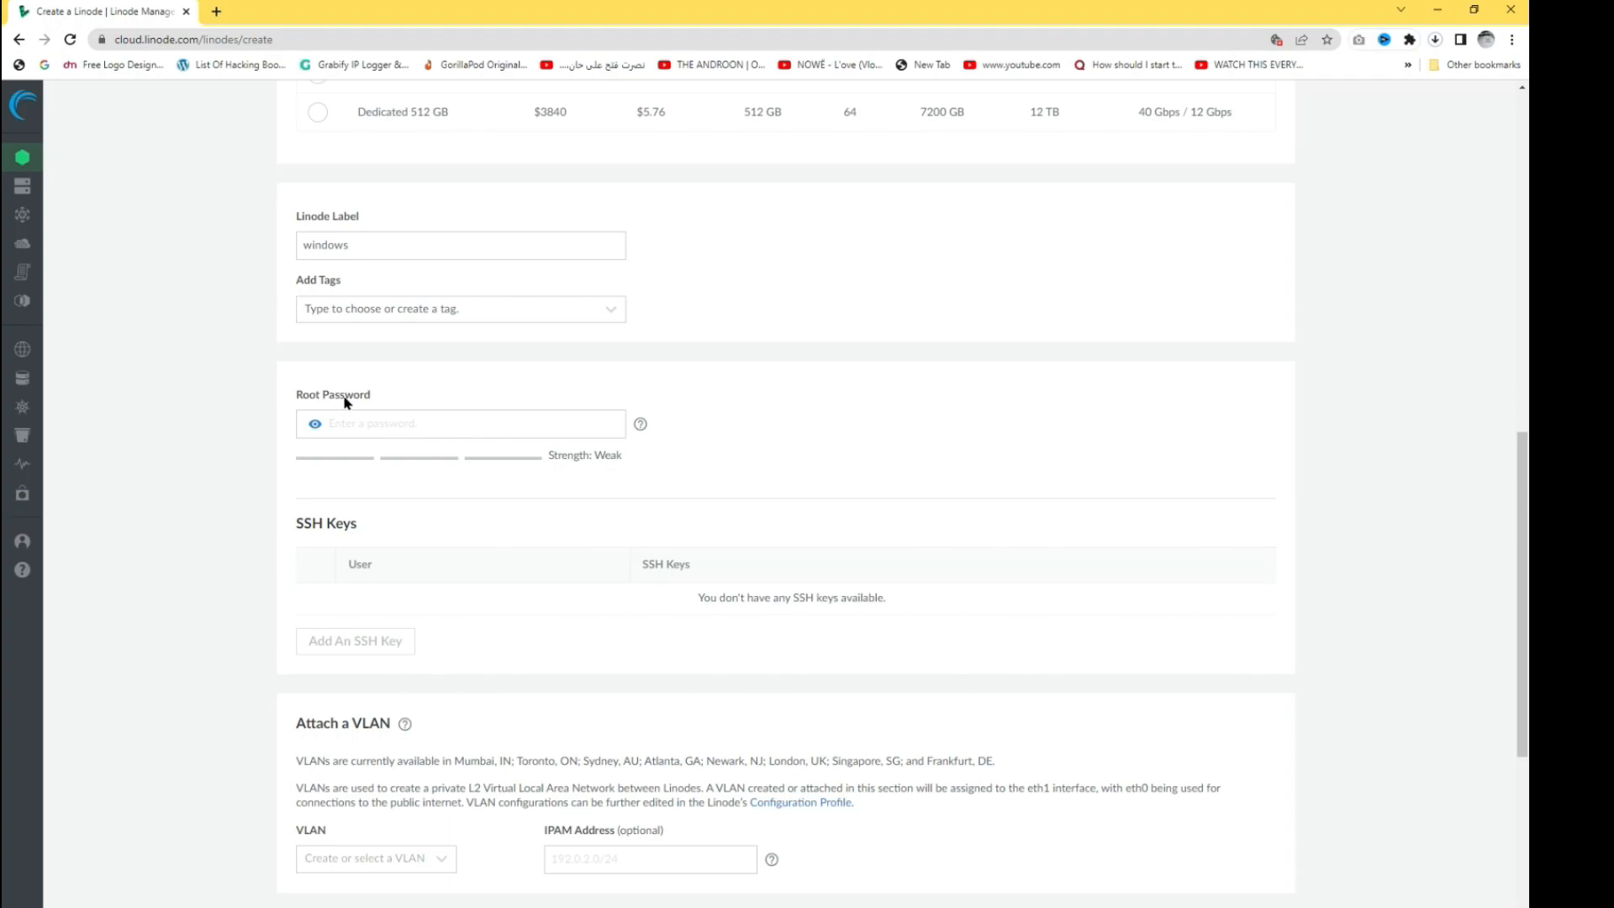
pyautogui.scroll(-5, 452, 442)
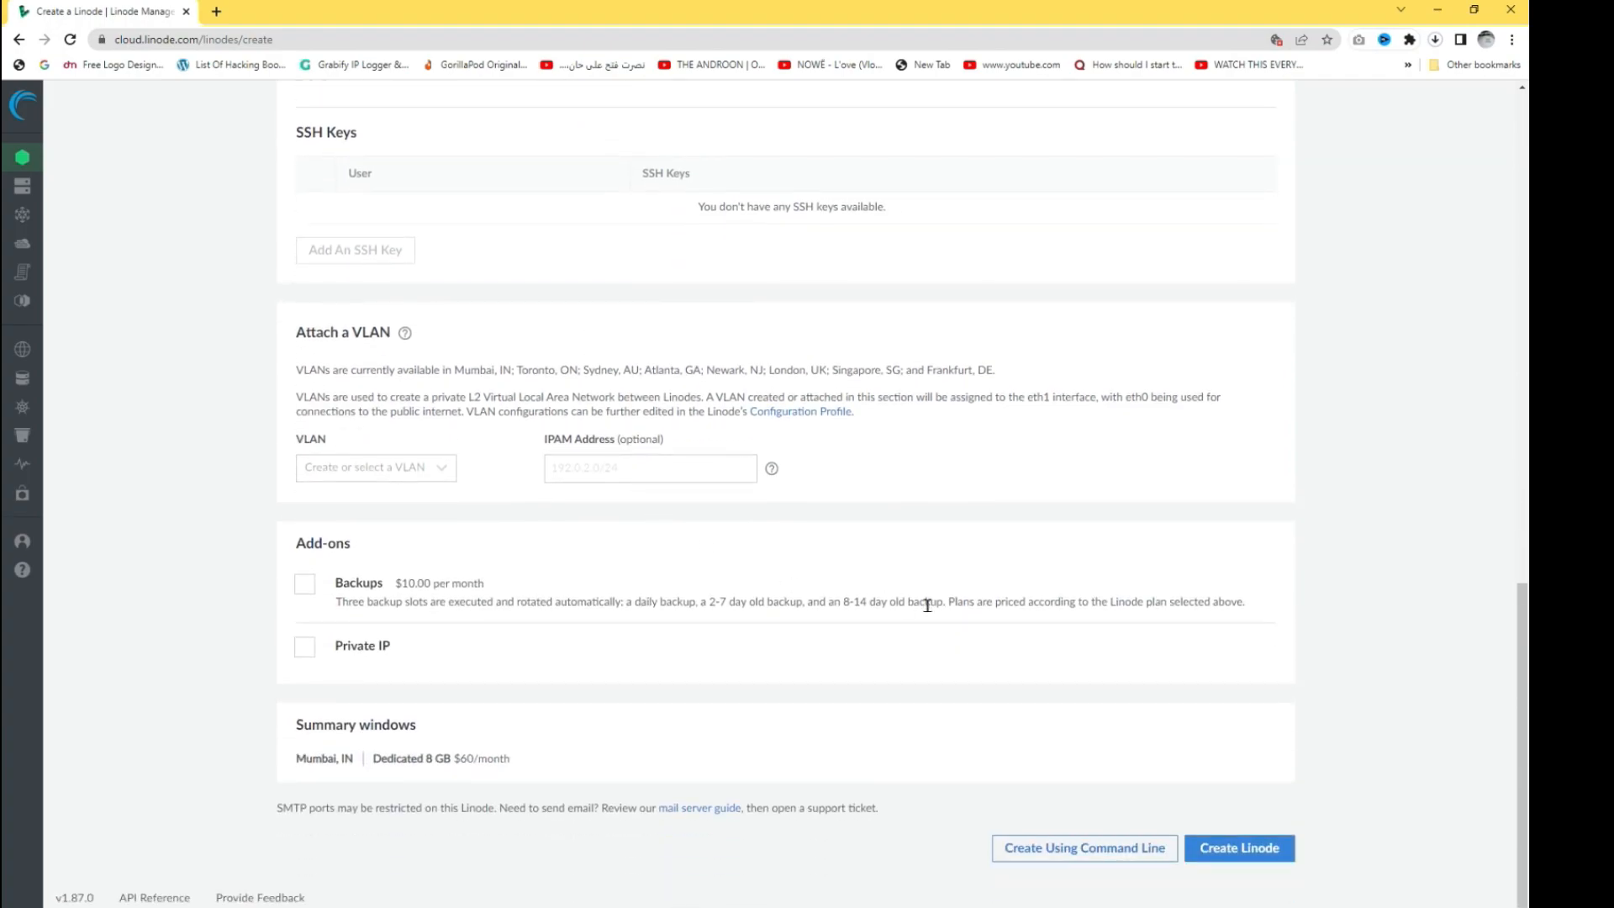
pyautogui.click(1267, 851)
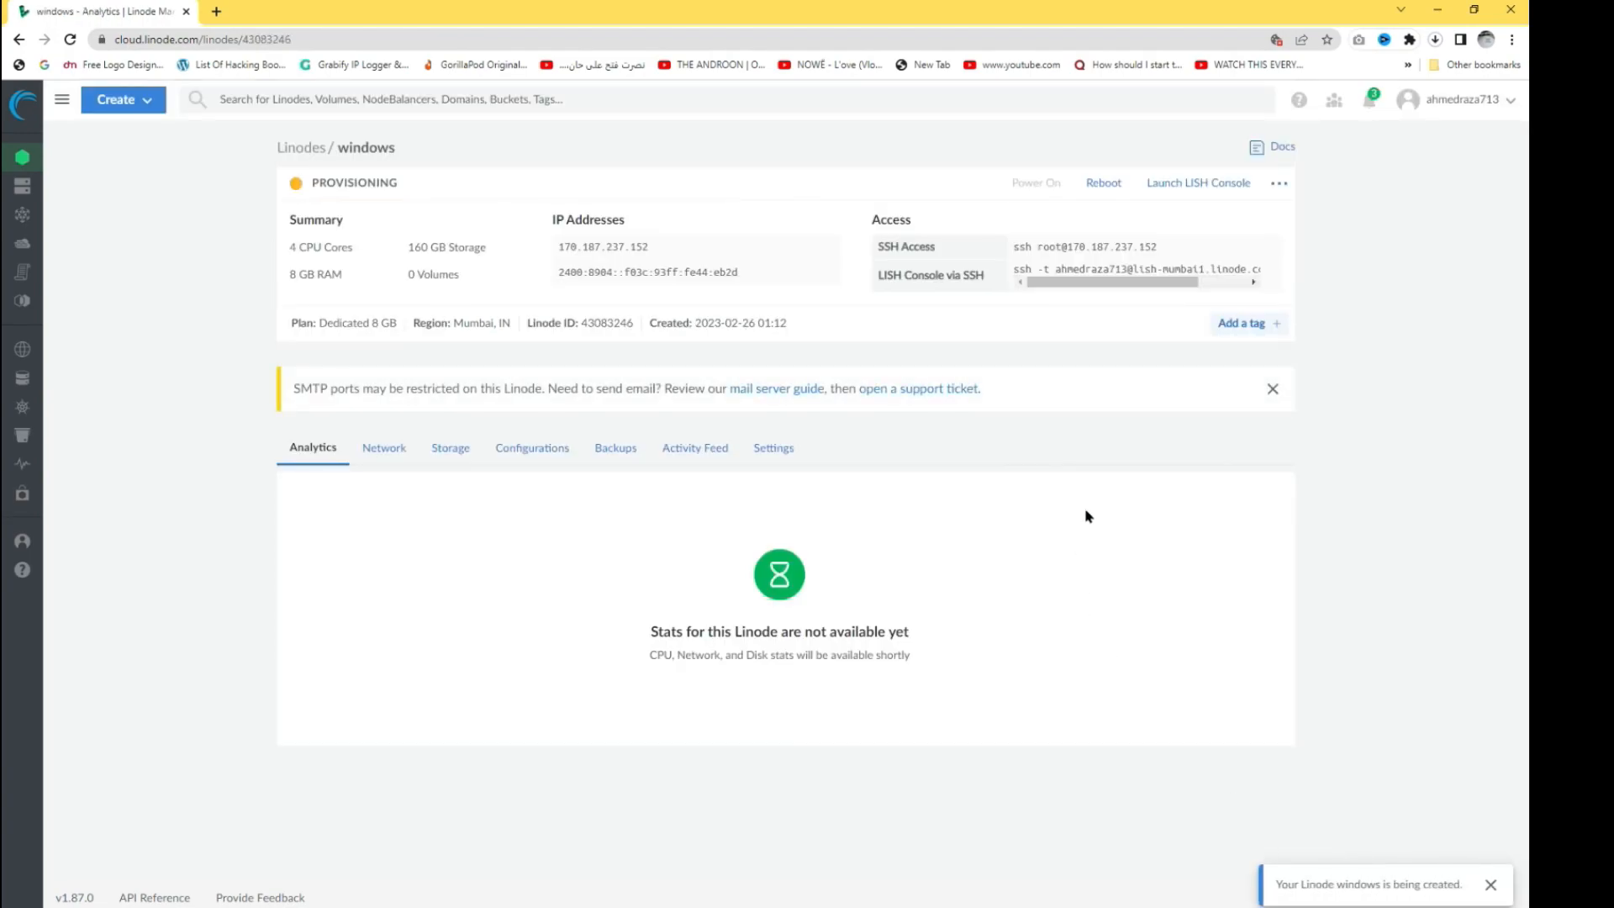
# - Check the PROVISIONING status, then view the windows Linode's Storage tab
pyautogui.moveTo(1287, 888); pyautogui.dragTo(1443, 886)
pyautogui.click(1401, 819)
pyautogui.moveTo(318, 194); pyautogui.dragTo(404, 185)
pyautogui.click(447, 186)
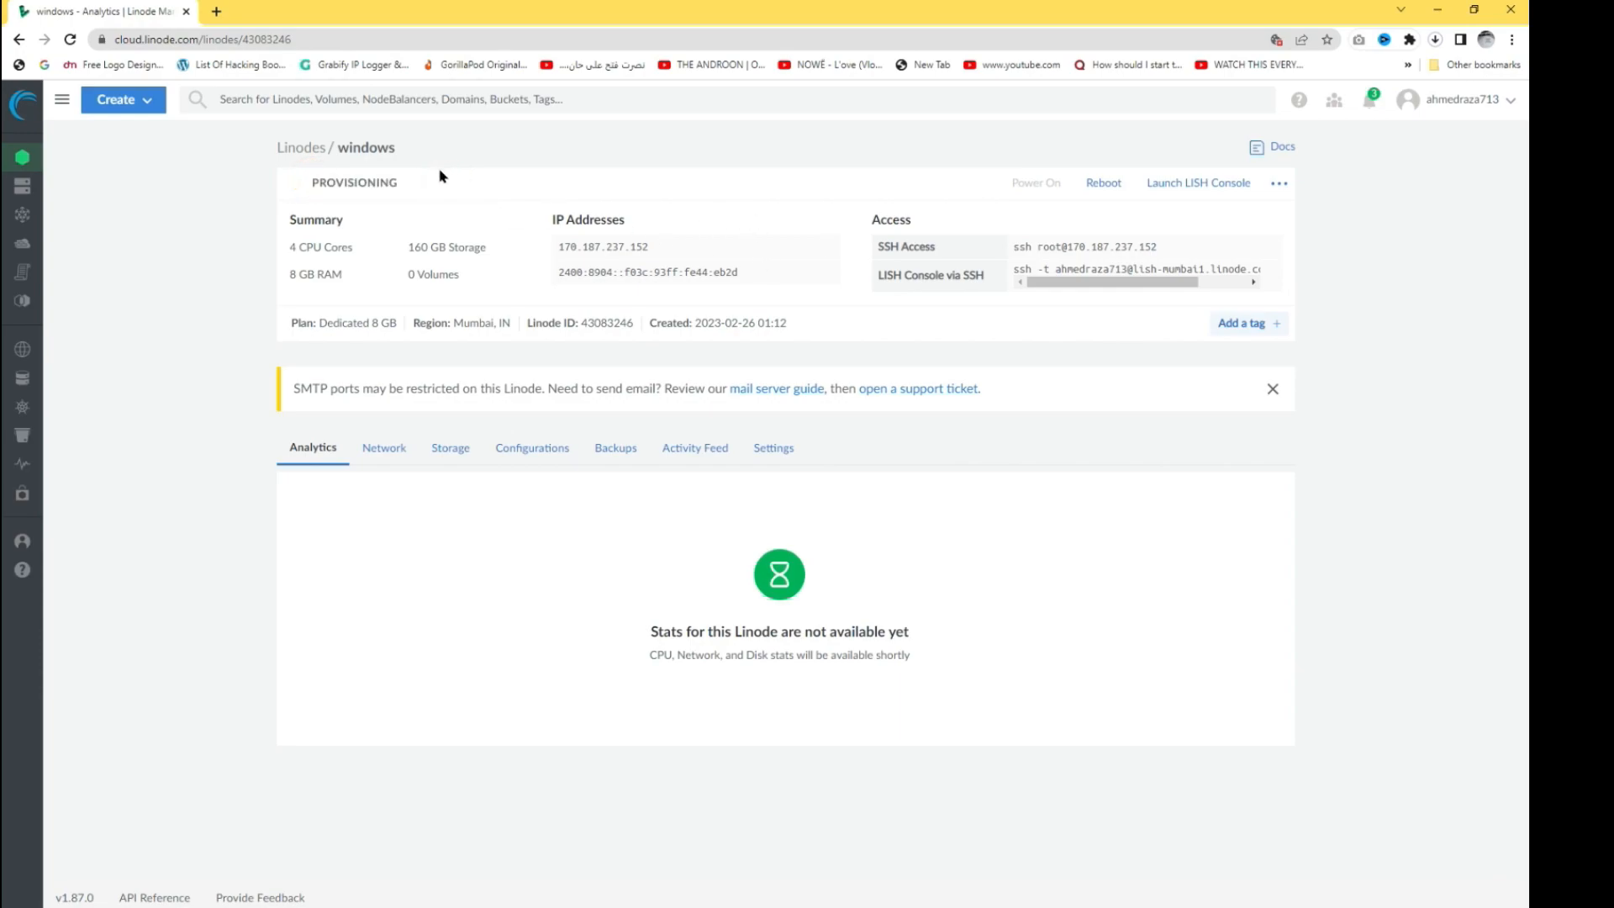
pyautogui.click(451, 461)
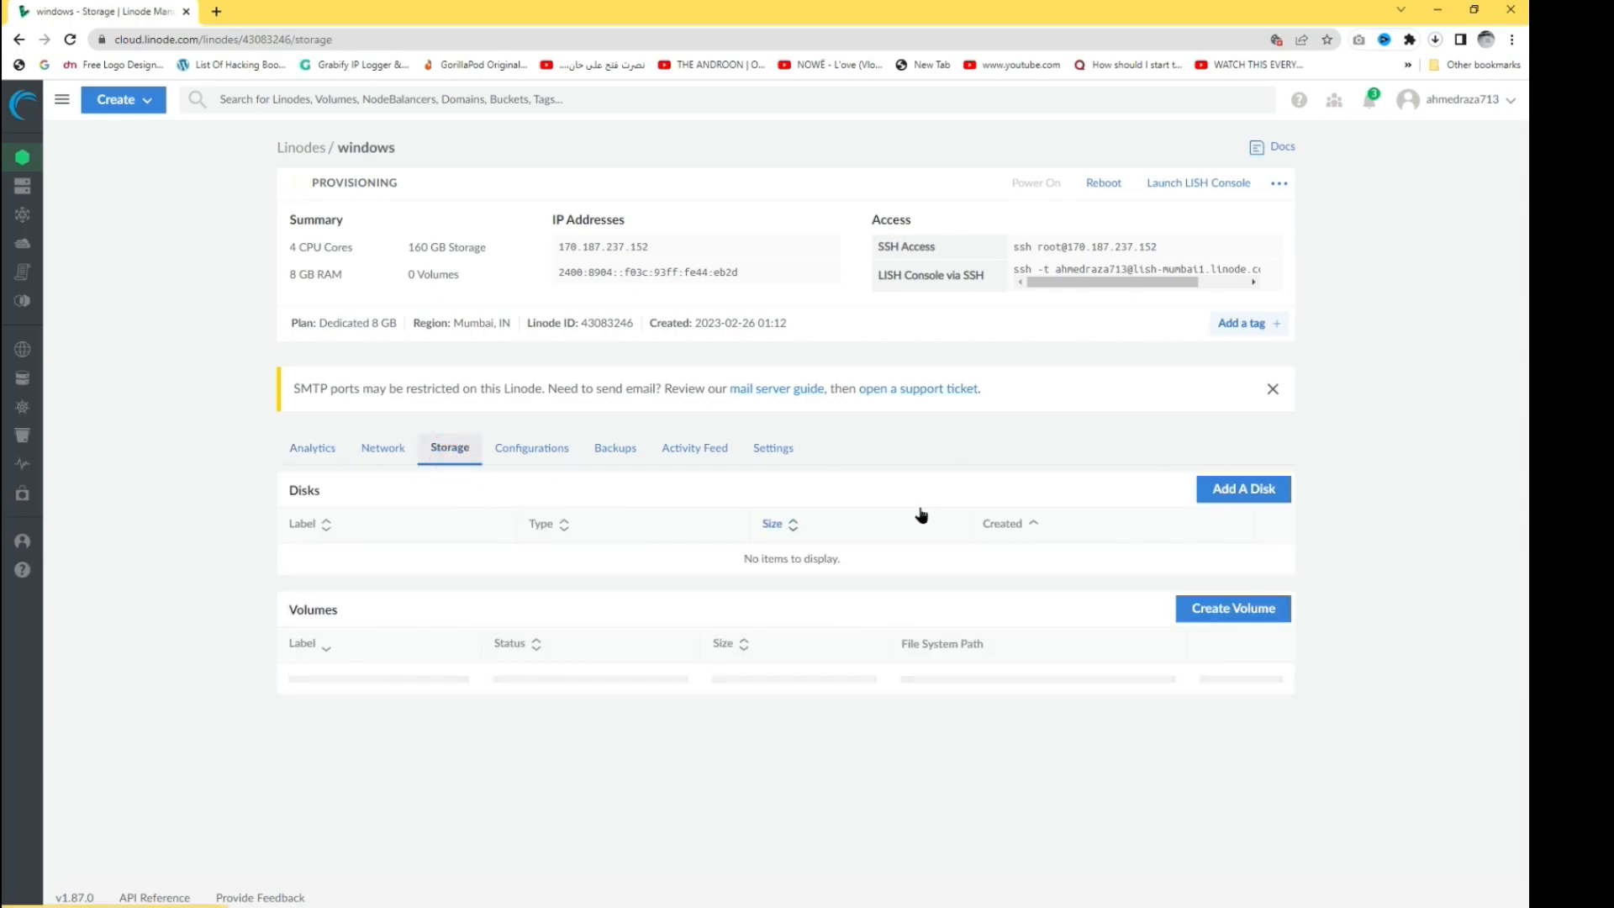
# - Add an empty 163840 MB ext4 disk named windows, then view the Configurations tab
pyautogui.click(1229, 498)
pyautogui.click(1264, 313)
pyautogui.write('windows')
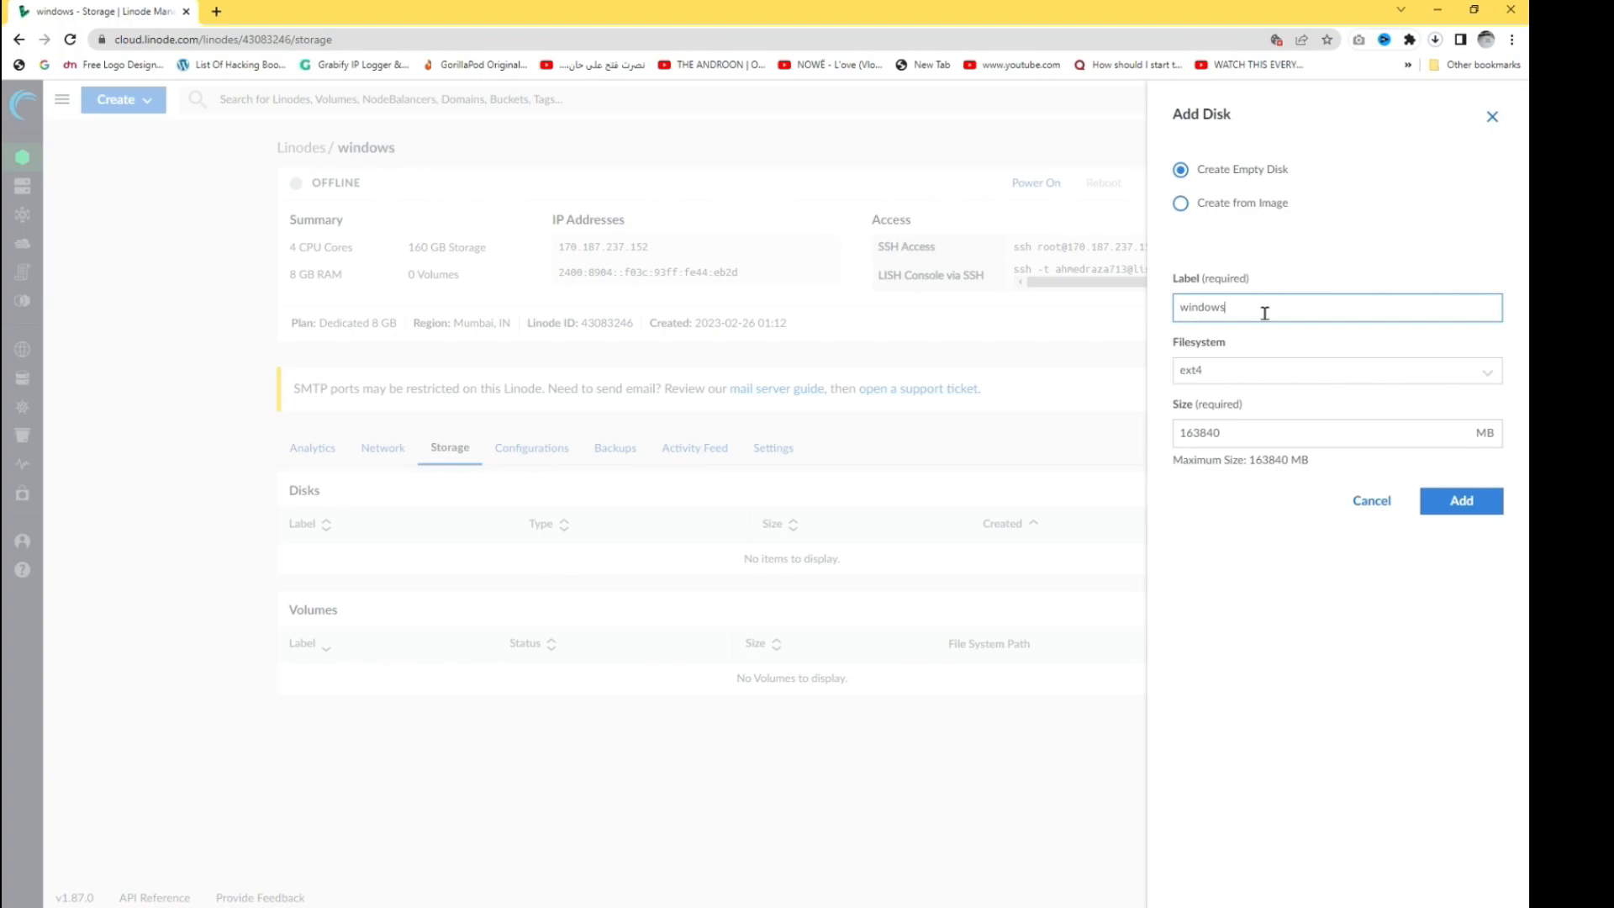
pyautogui.click(1463, 502)
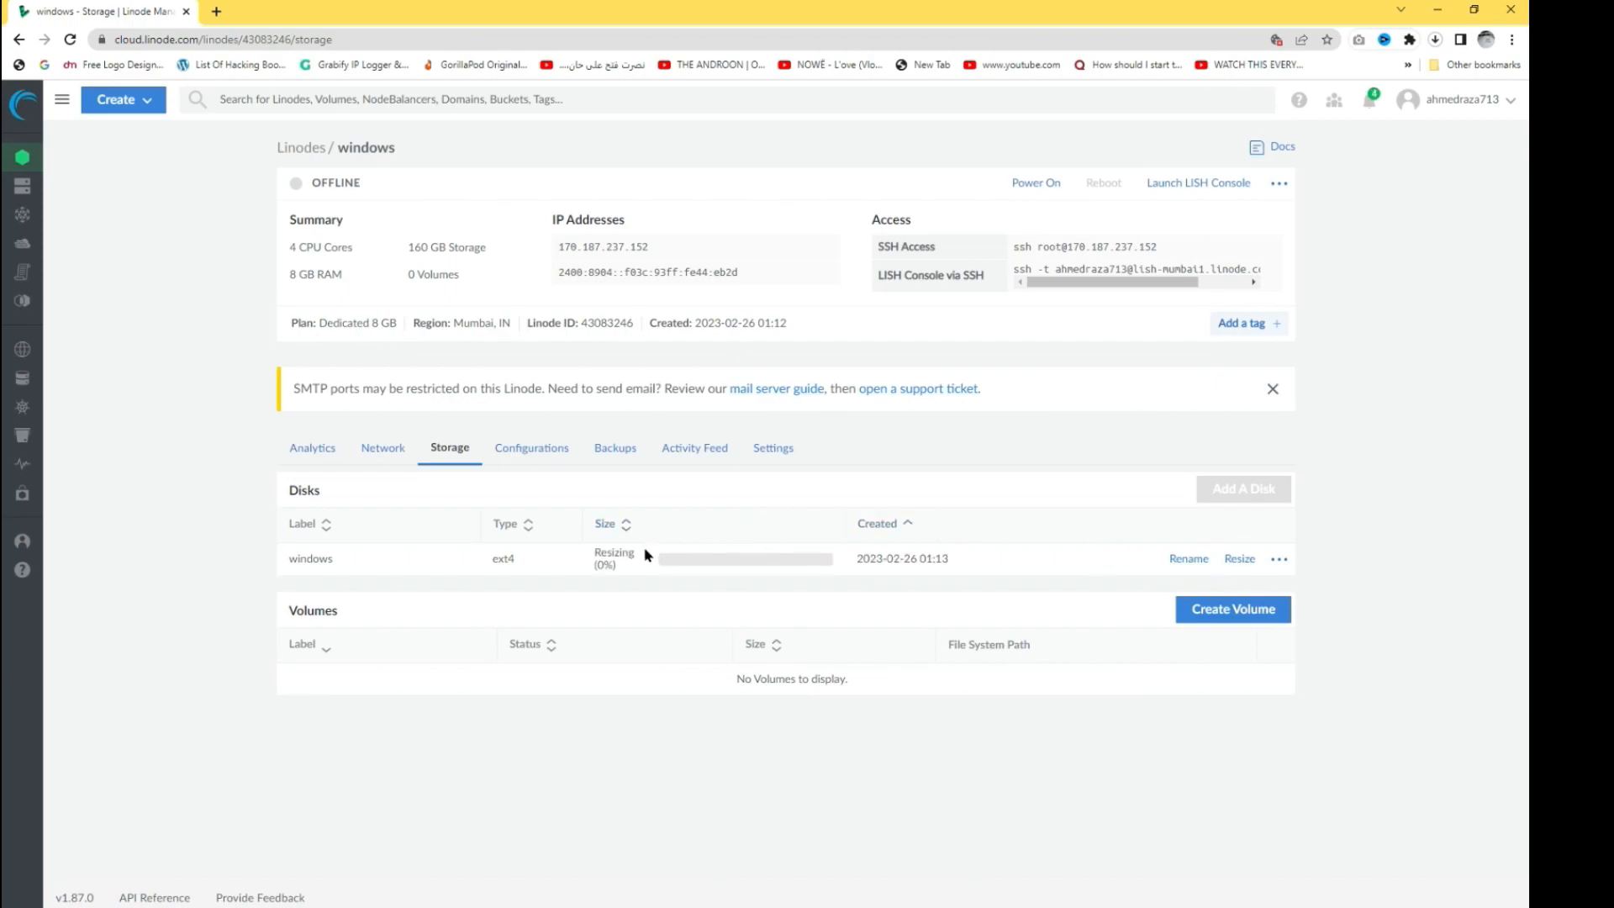
pyautogui.moveTo(595, 552); pyautogui.dragTo(624, 565)
pyautogui.click(728, 481)
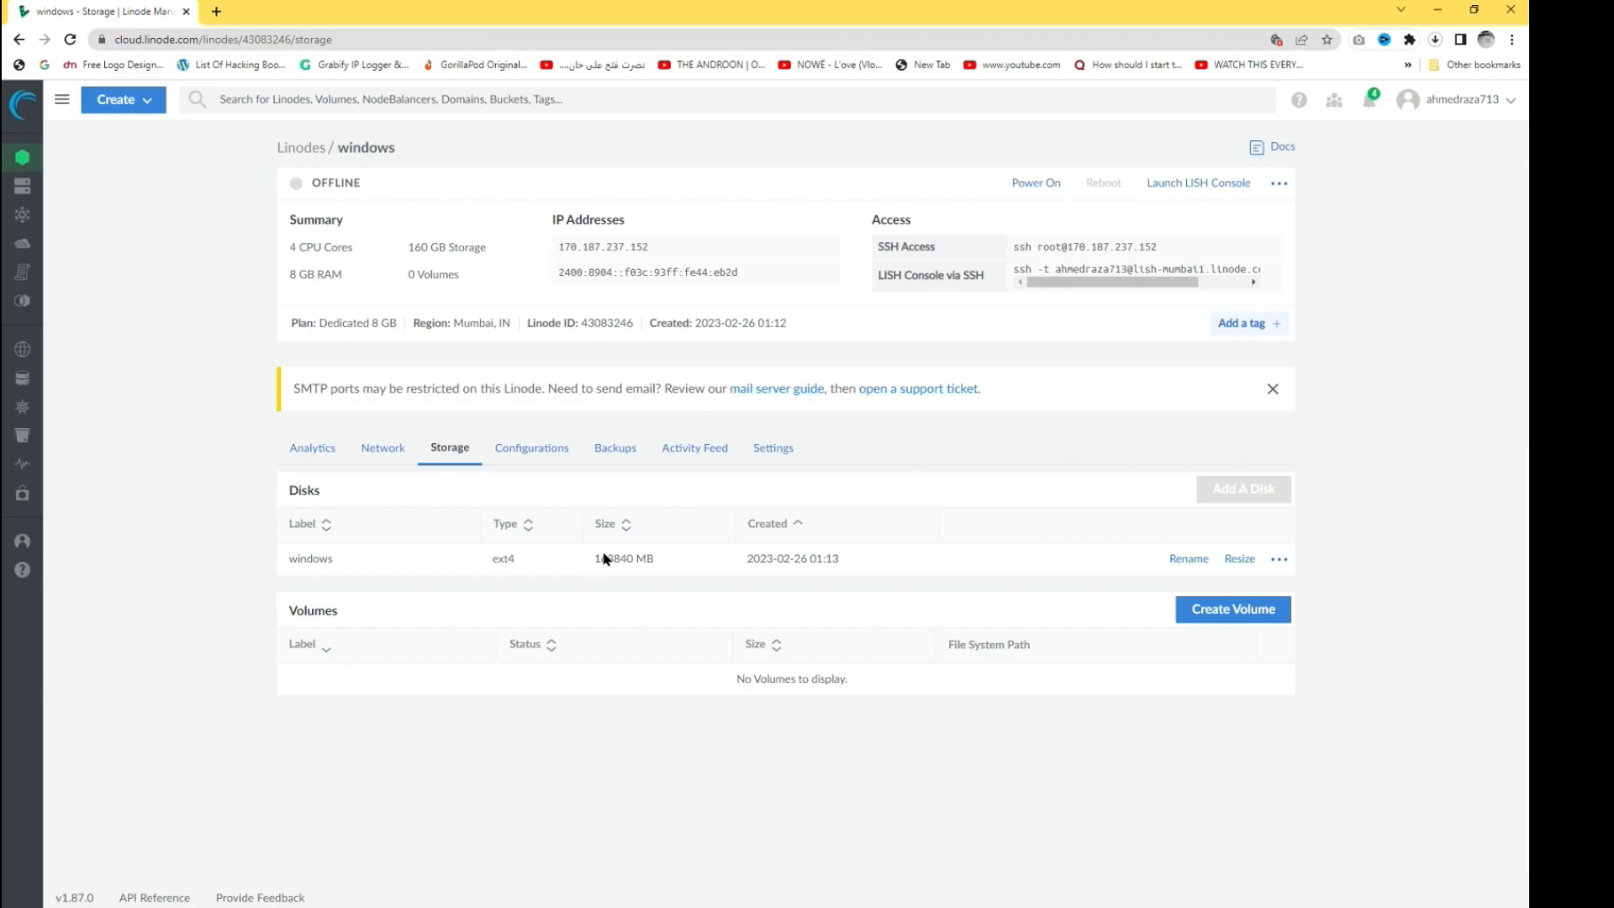
pyautogui.click(532, 459)
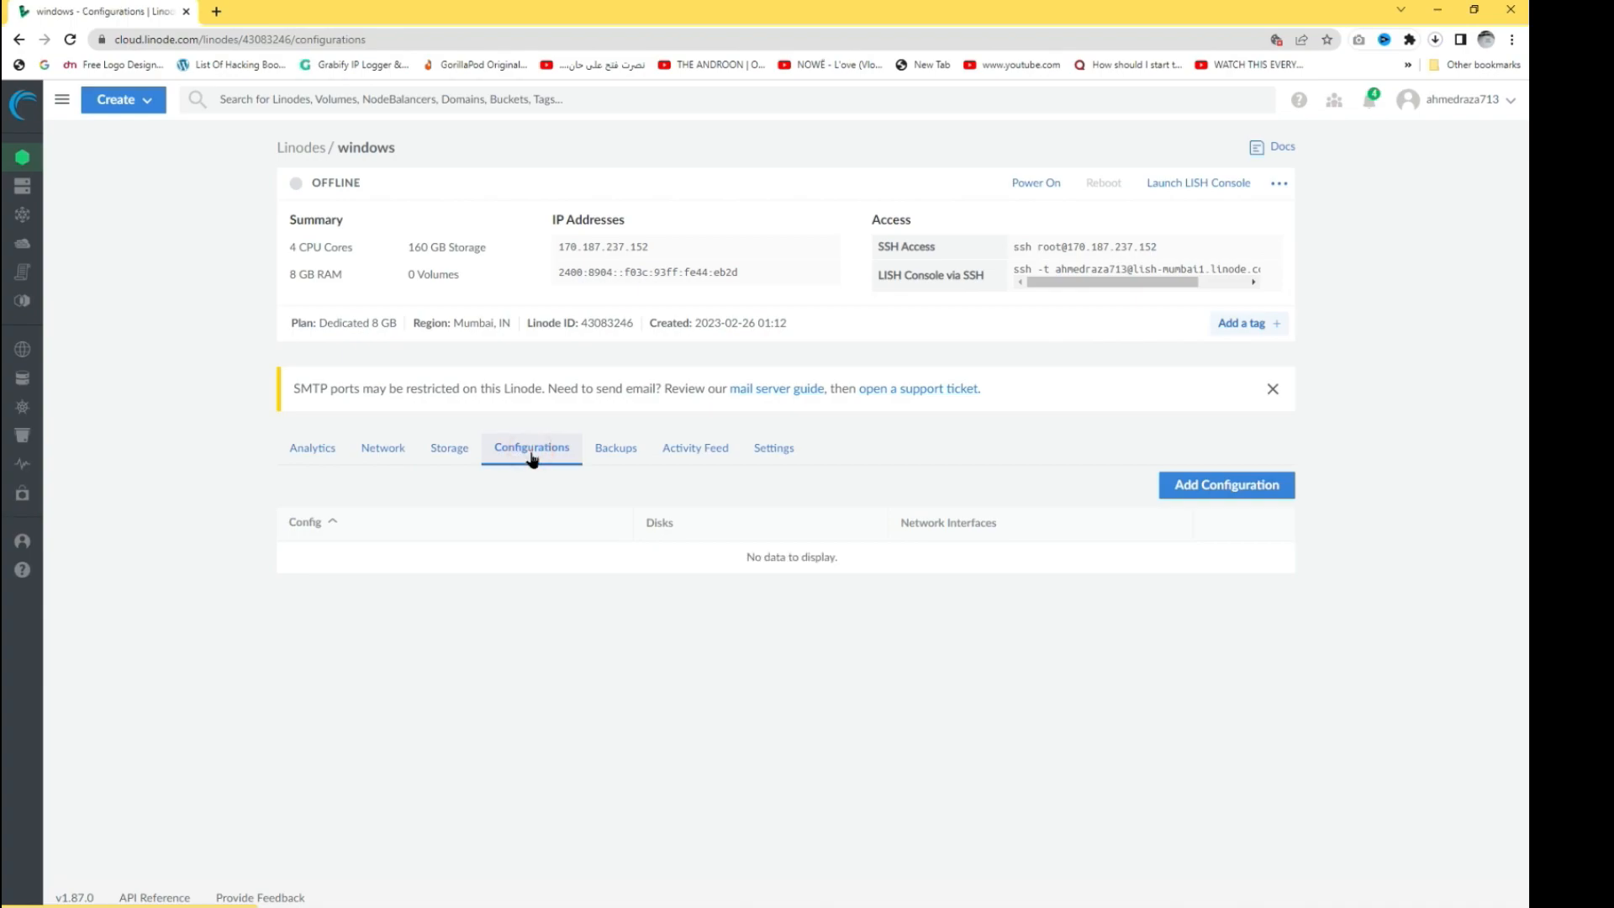
# - Start a new configuration labelled Windows with full virtualization as the VM mode
pyautogui.click(1236, 491)
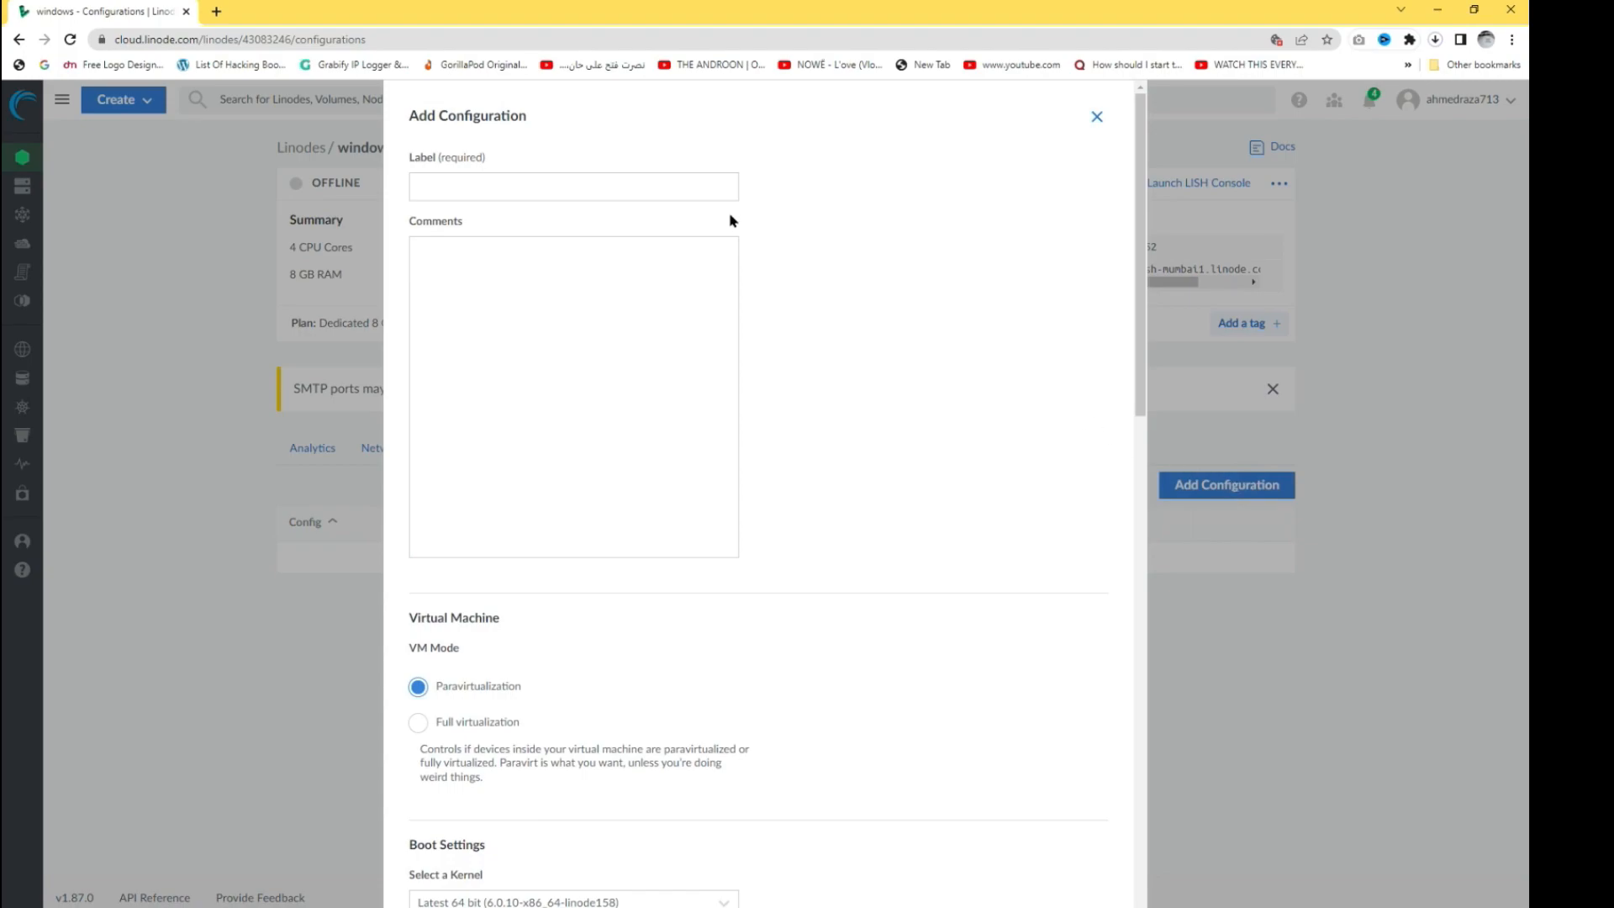
pyautogui.click(620, 179)
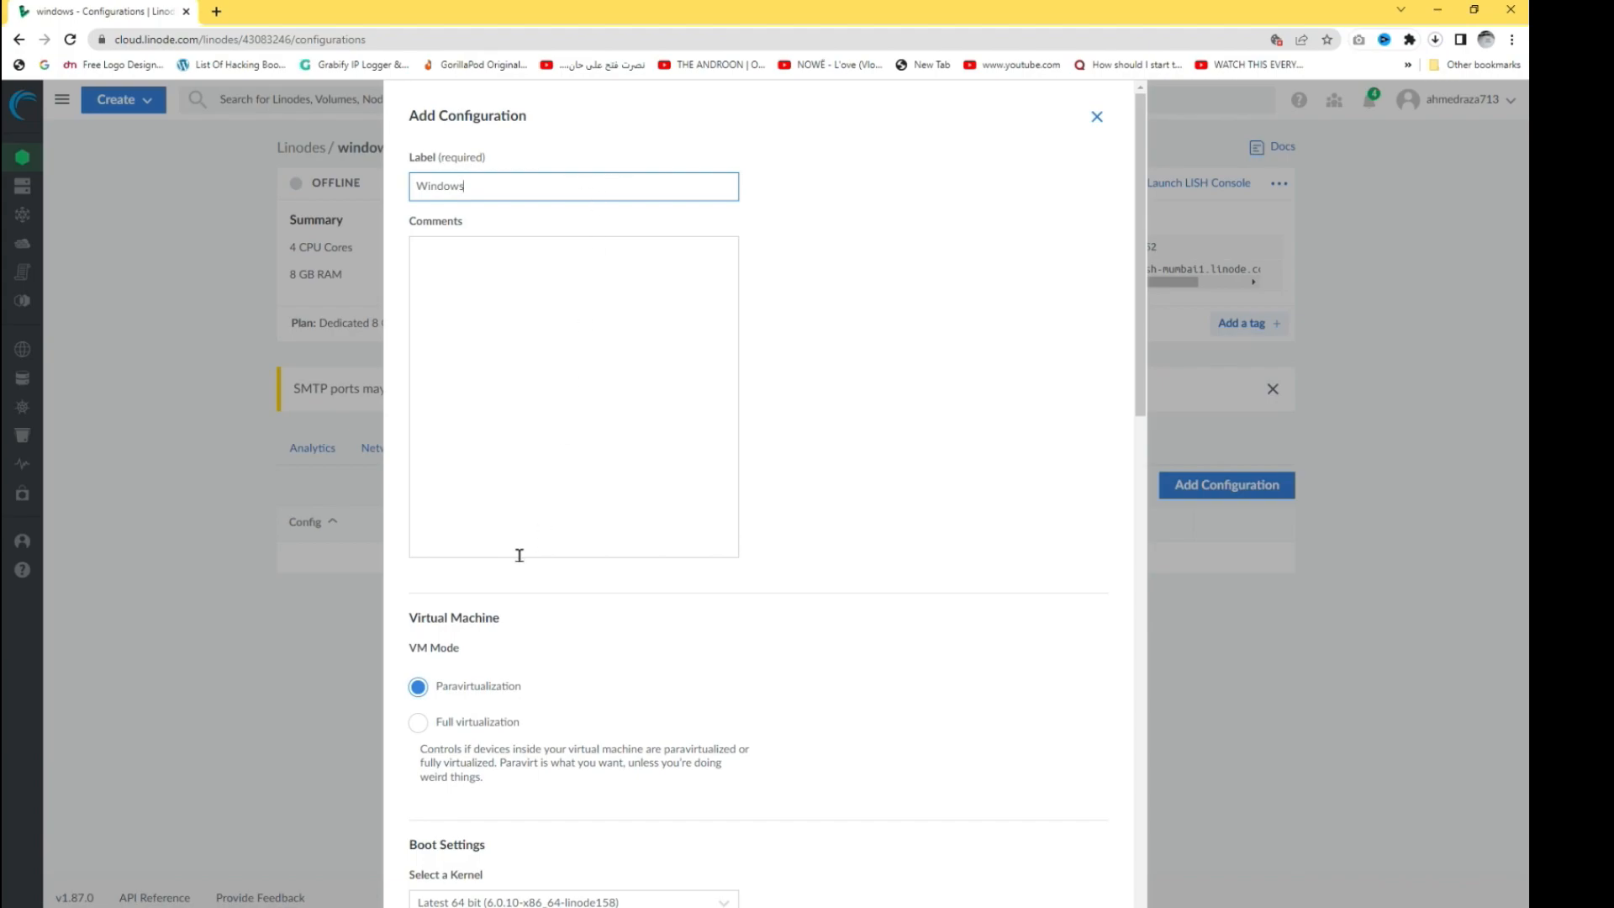
pyautogui.scroll(-2, 538, 555)
pyautogui.scroll(-2, 476, 471)
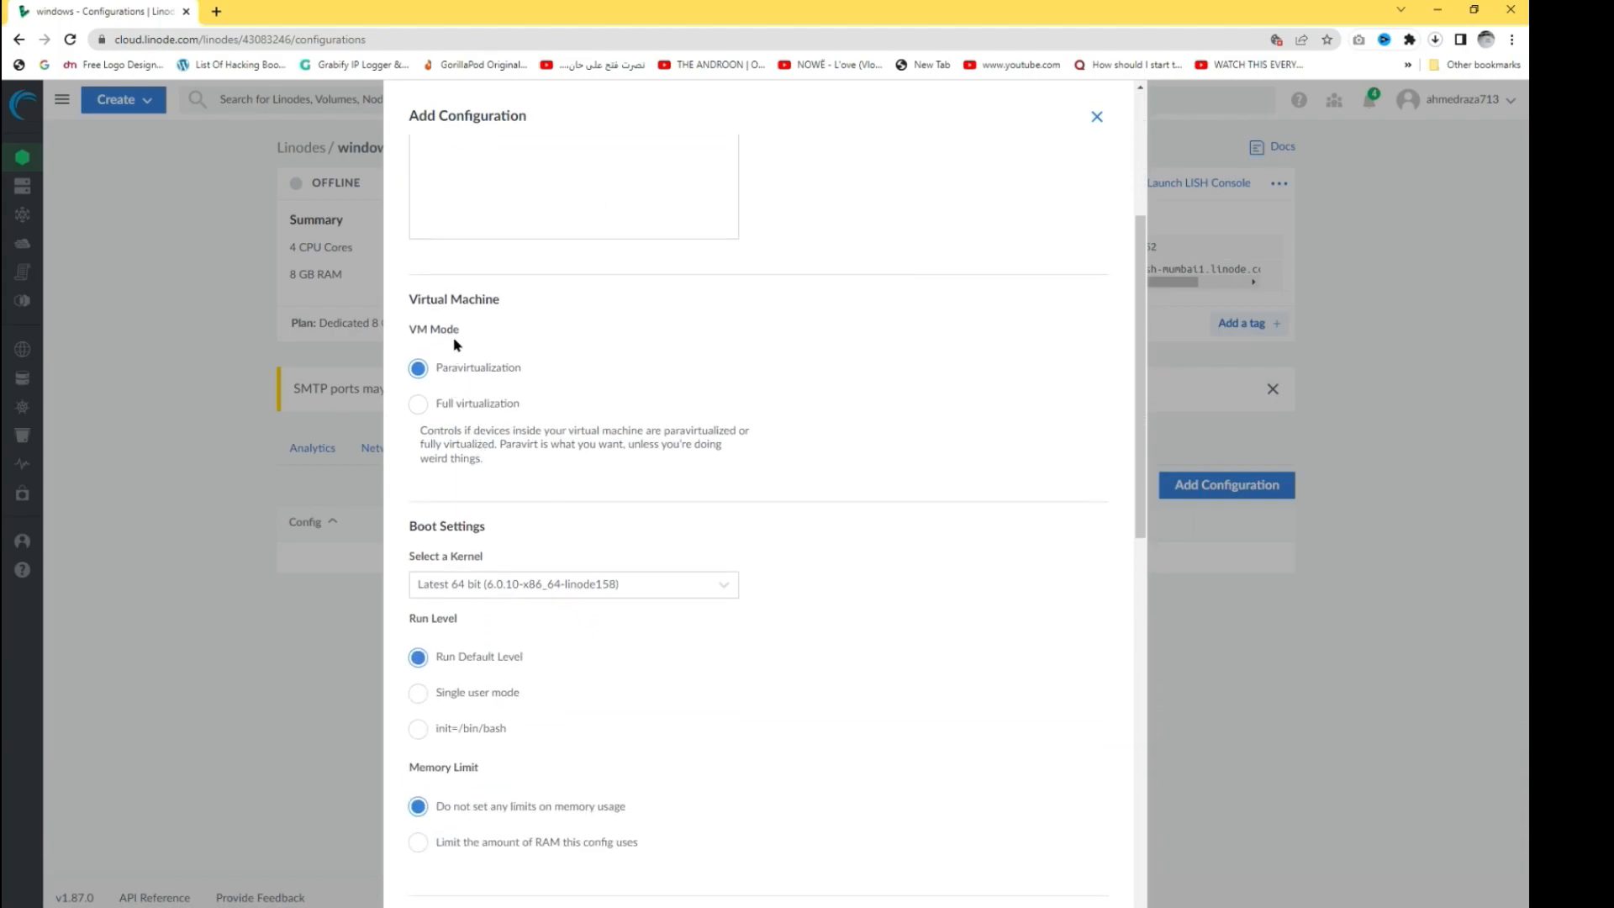
pyautogui.moveTo(411, 293); pyautogui.dragTo(485, 299)
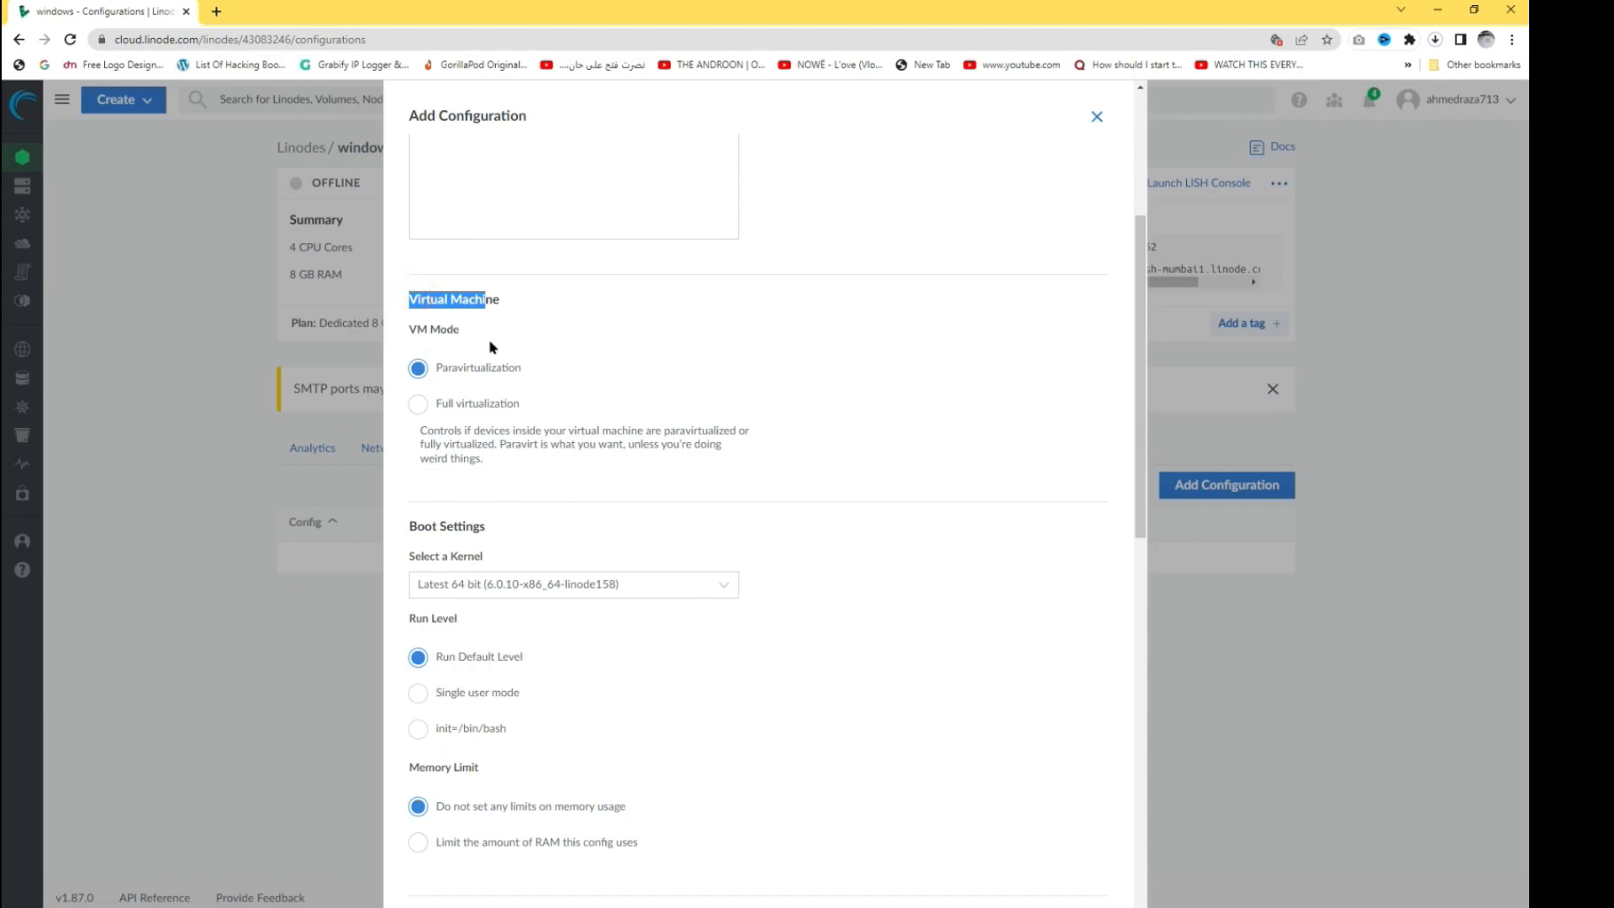
pyautogui.click(417, 407)
# - Set the kernel to Direct Disk, assign the windows disk to /dev/sda, and save
pyautogui.scroll(-2, 696, 443)
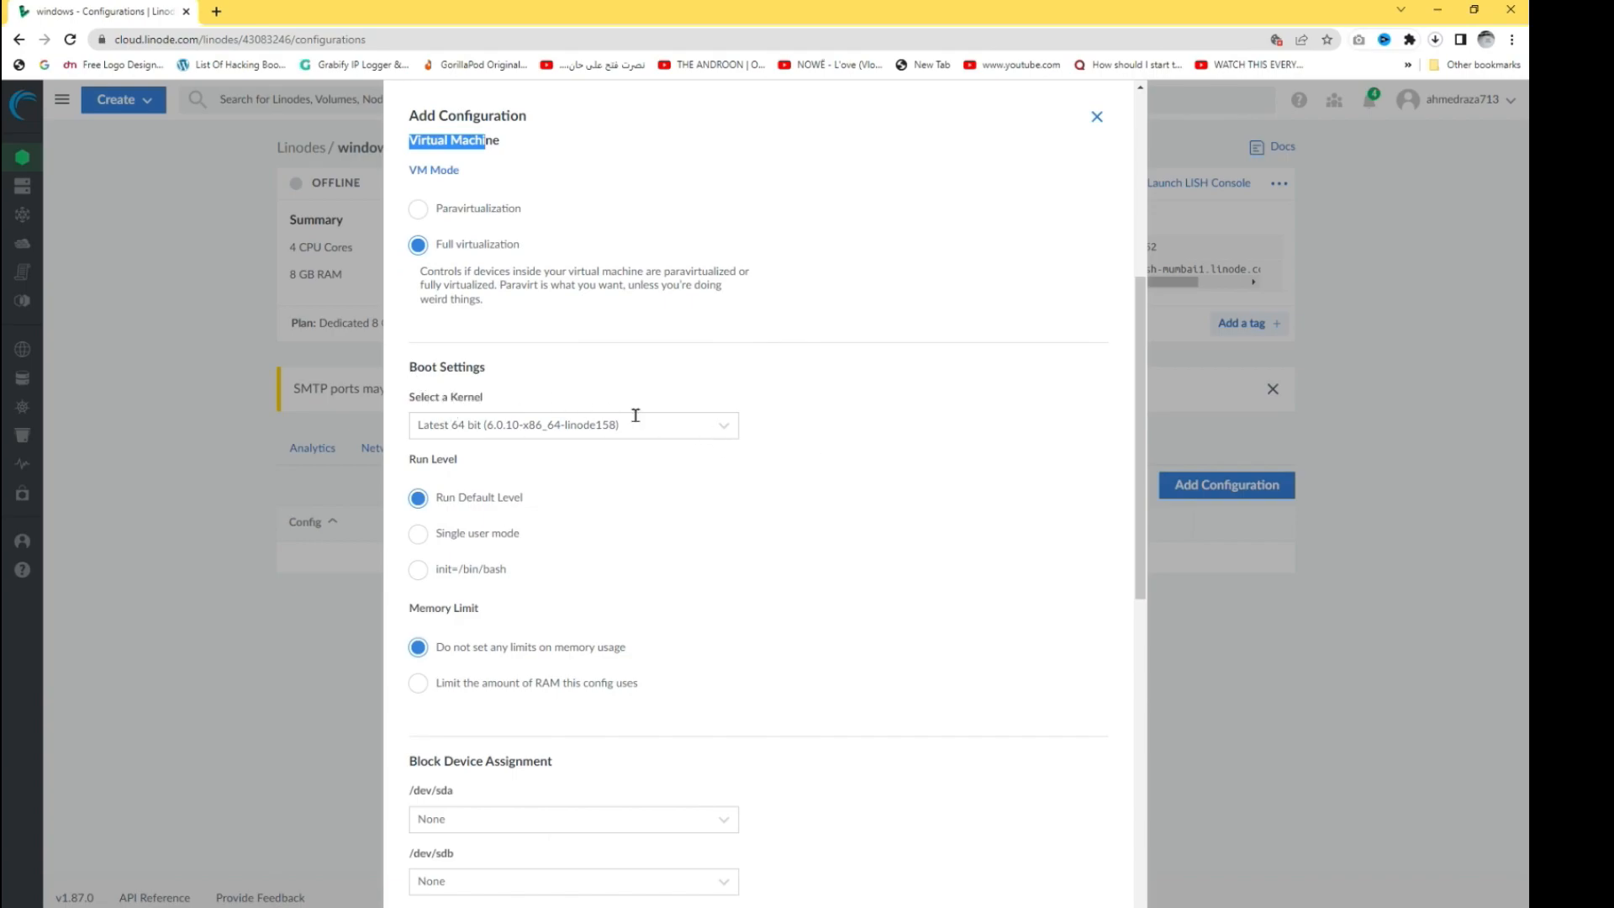
pyautogui.click(714, 430)
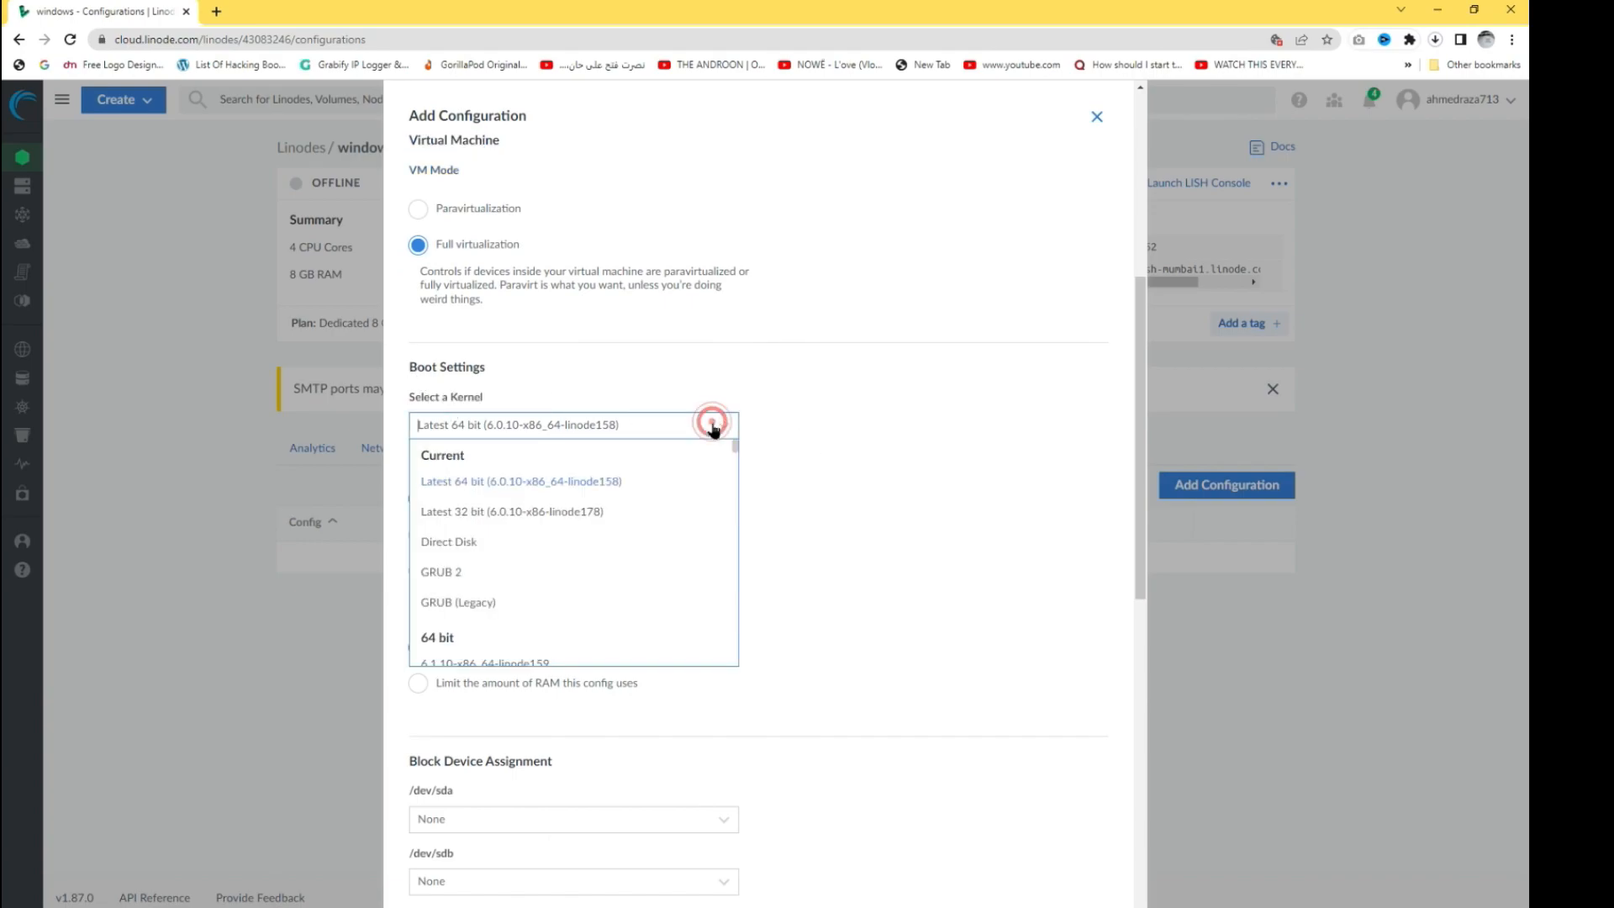
pyautogui.click(482, 548)
pyautogui.scroll(-2, 664, 546)
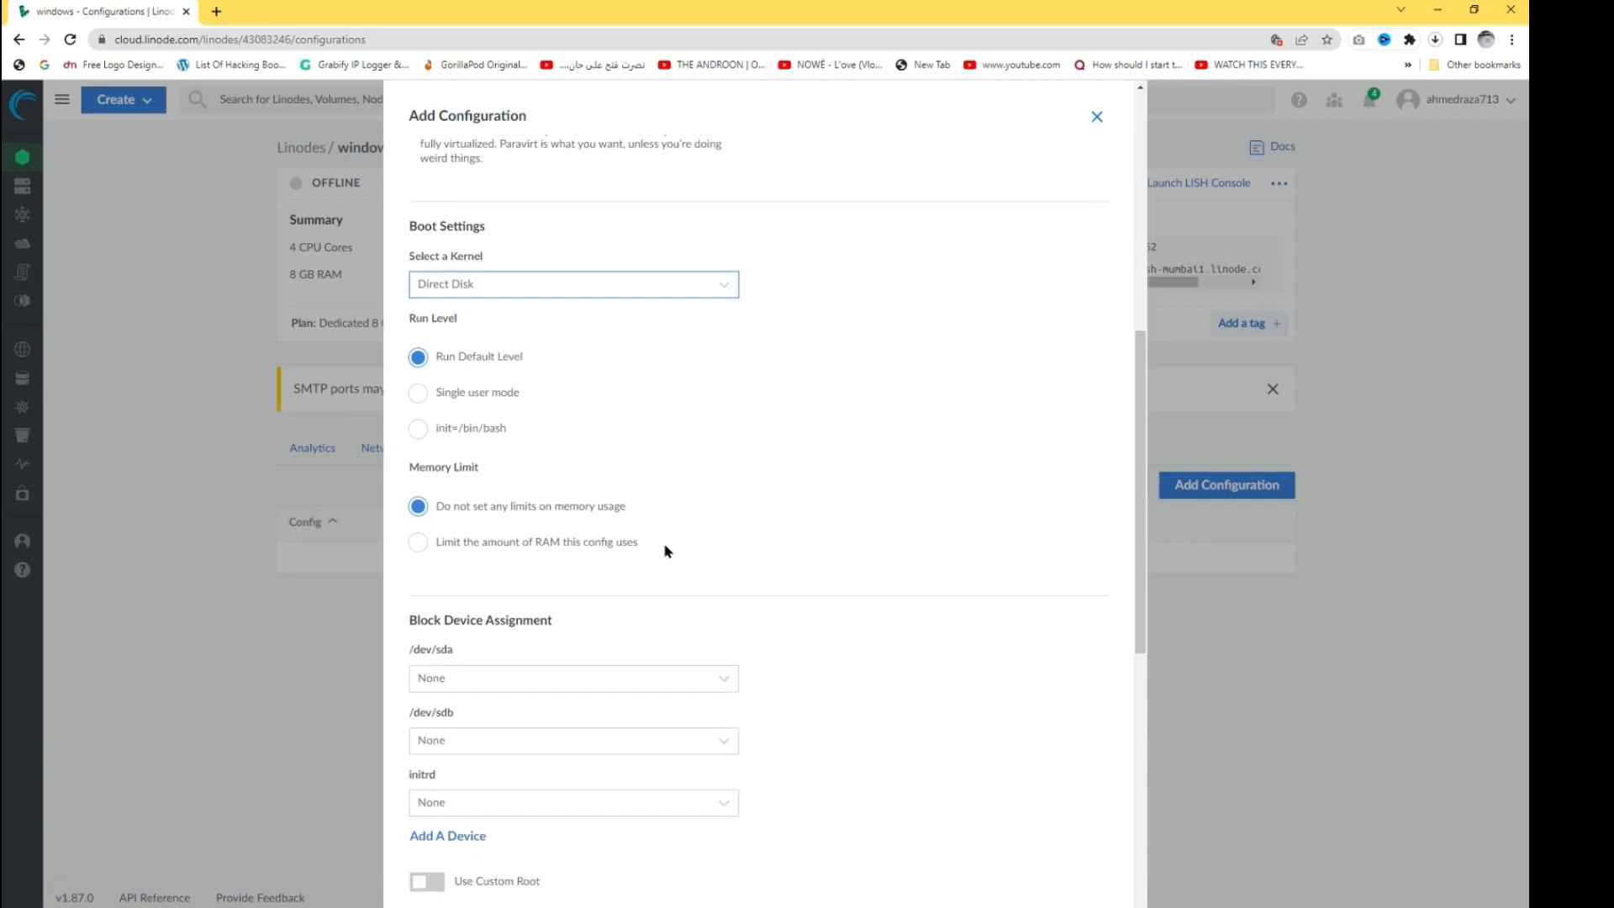
pyautogui.scroll(-1, 666, 549)
pyautogui.scroll(-2, 659, 519)
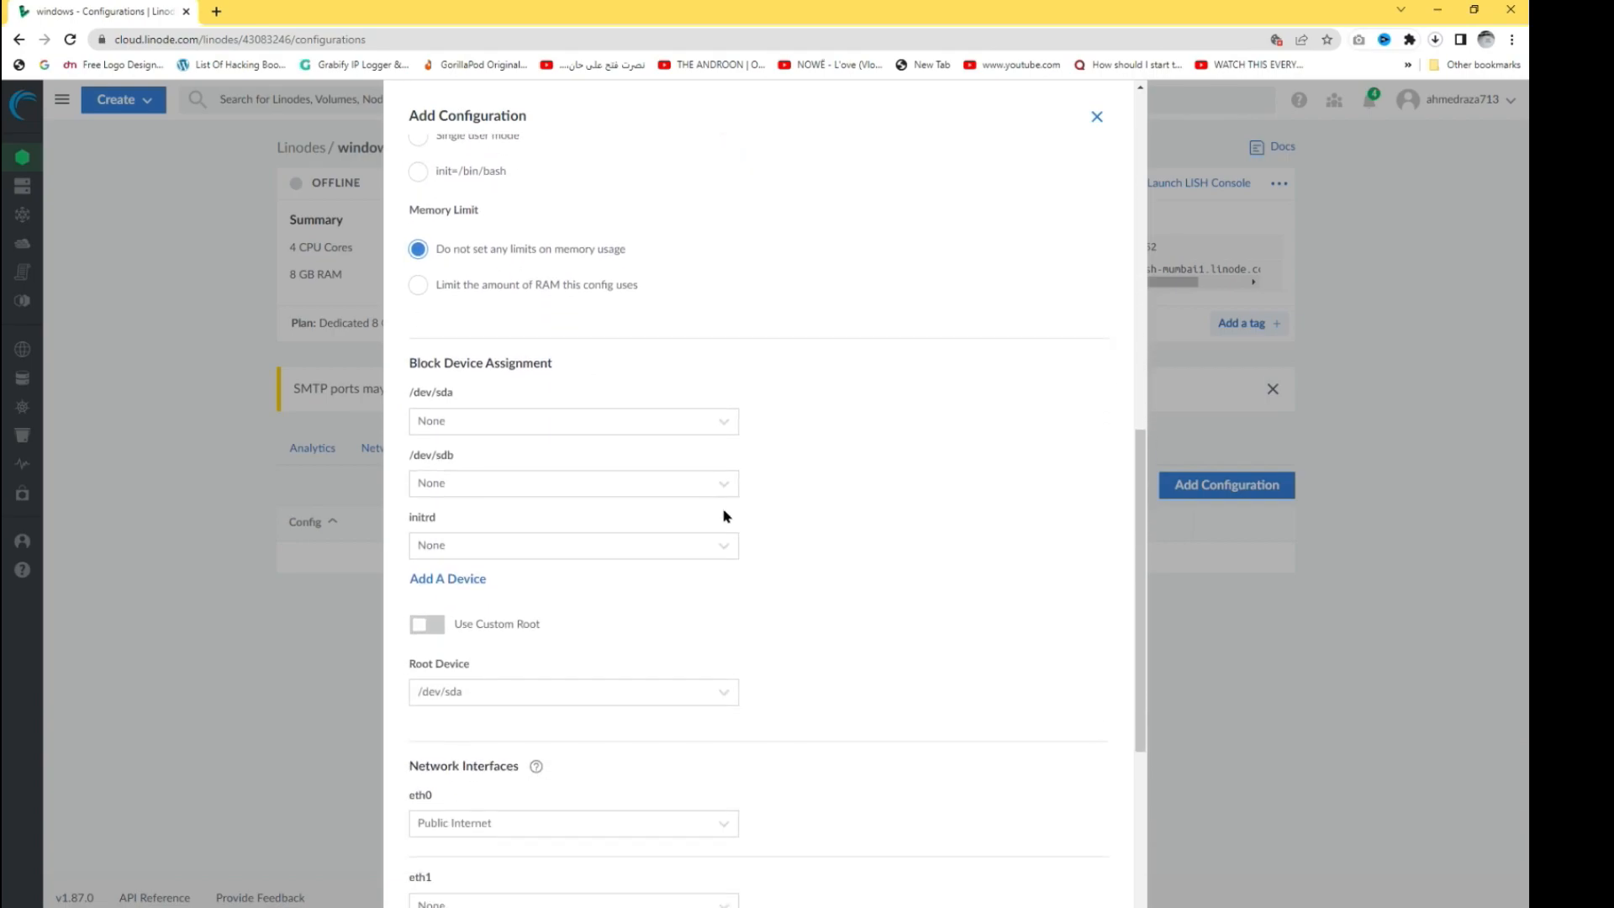
pyautogui.click(717, 433)
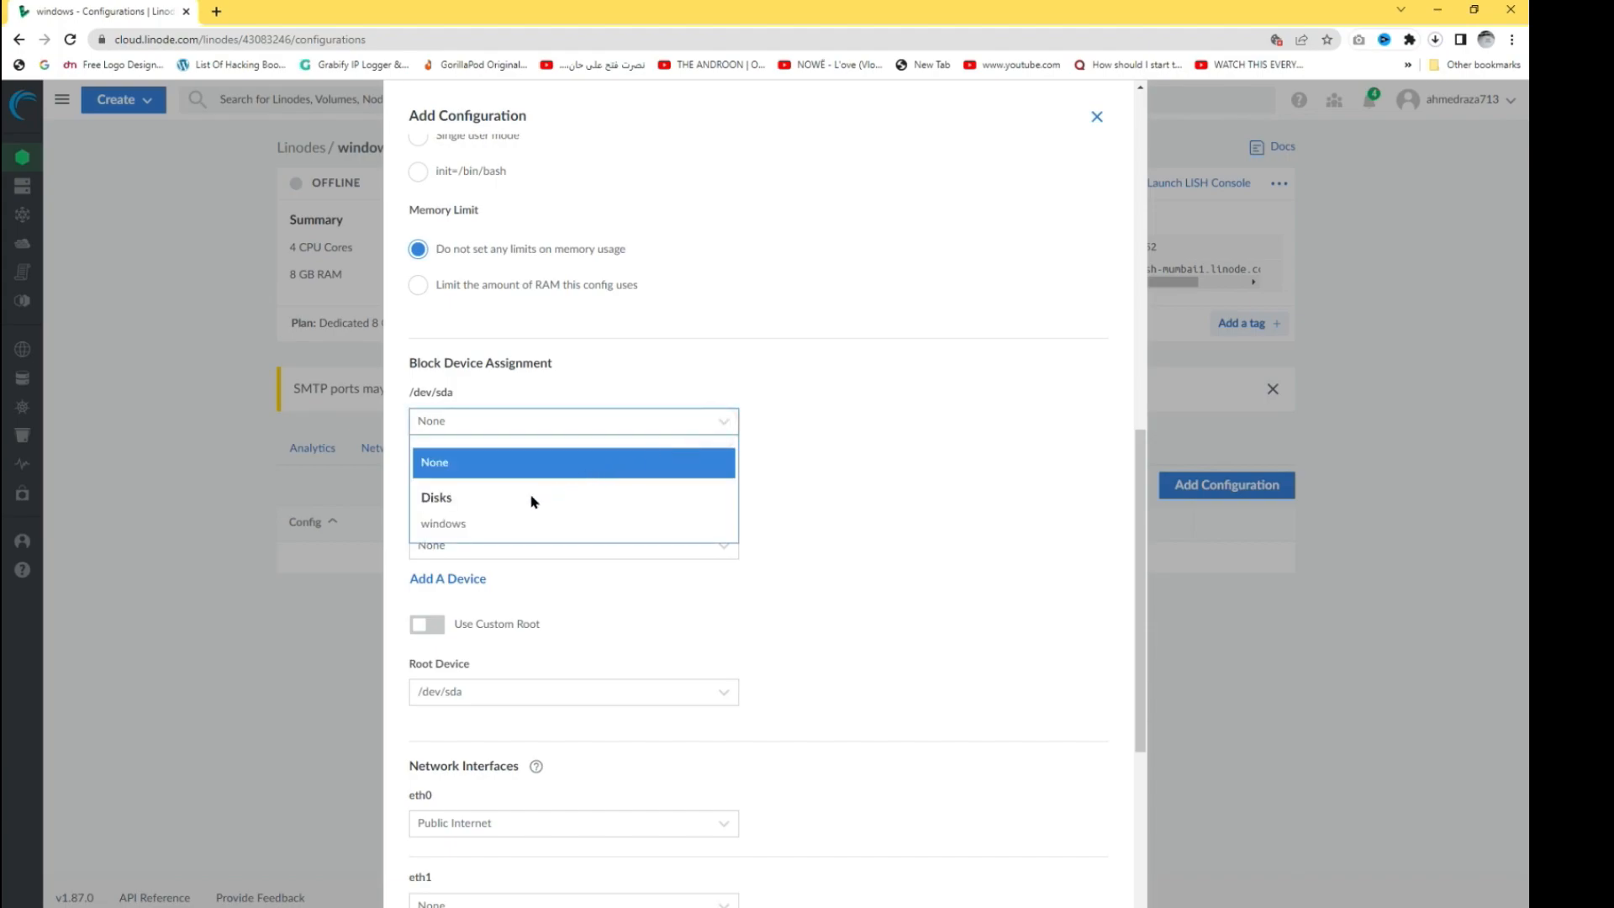
pyautogui.click(437, 529)
pyautogui.scroll(-4, 728, 565)
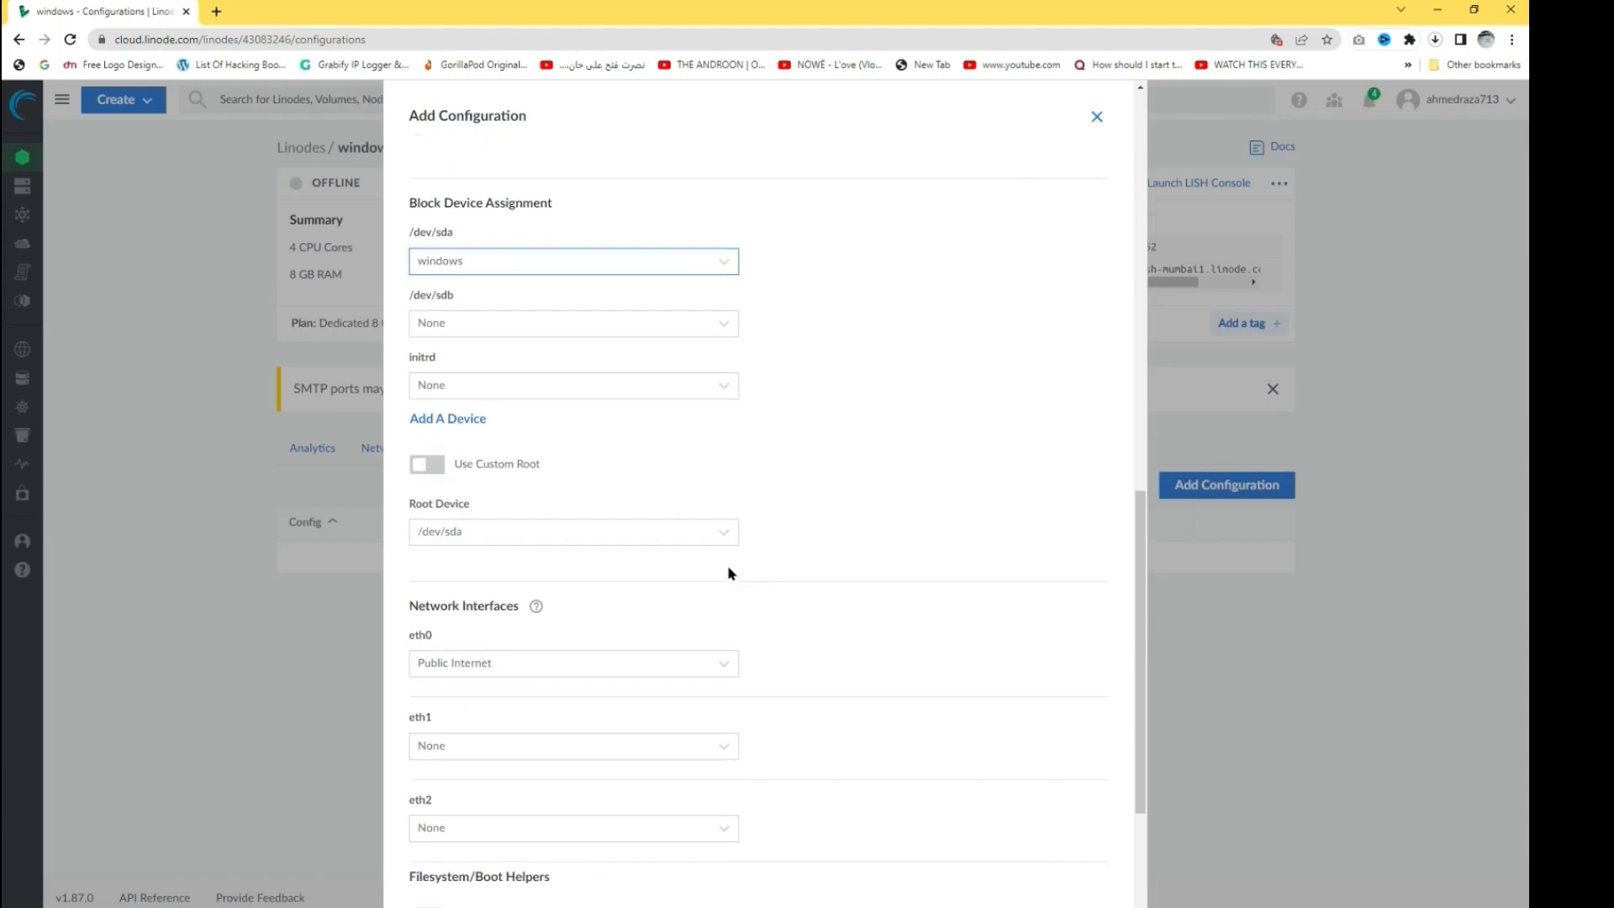
pyautogui.scroll(-1, 769, 559)
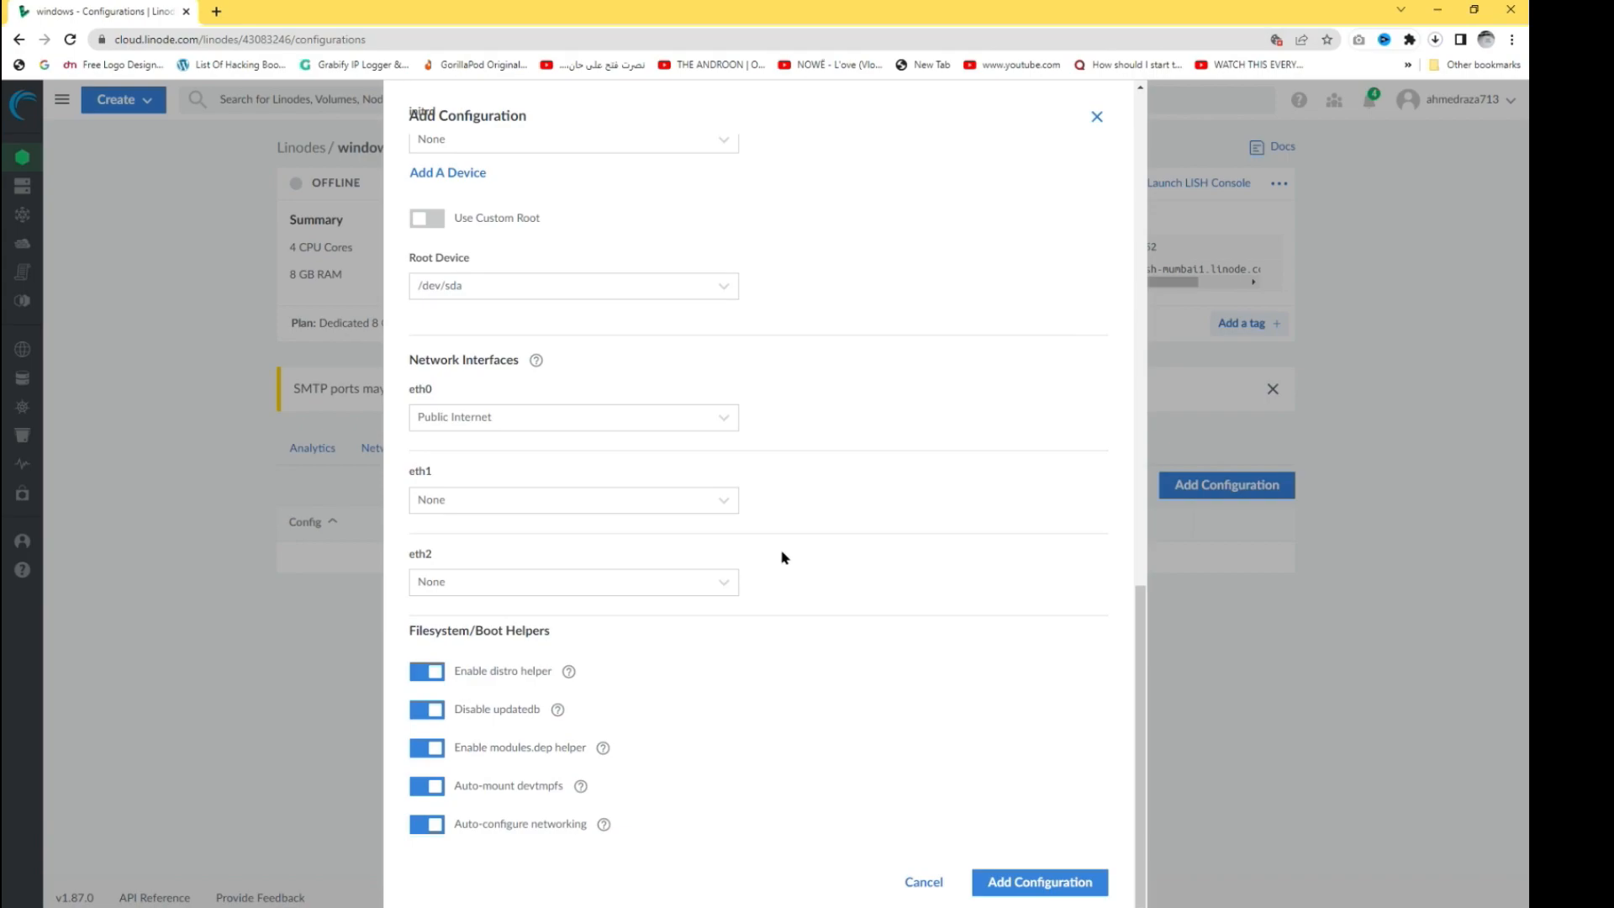
pyautogui.click(1070, 882)
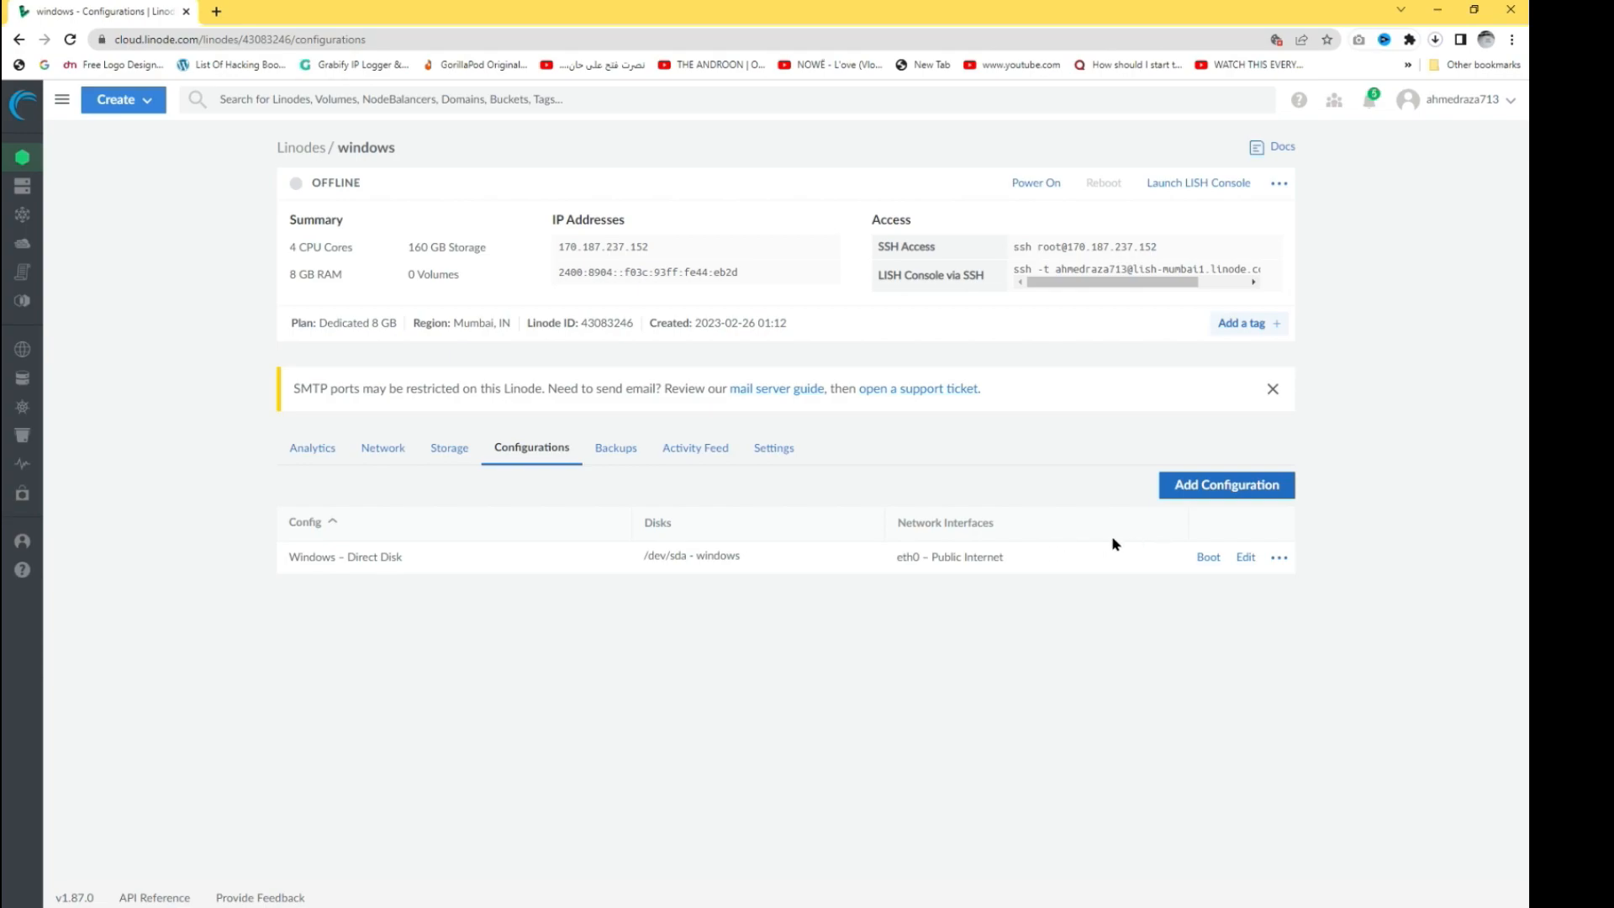
# - Reboot the windows Linode into Rescue Mode with the windows disk as /dev/sda
pyautogui.click(1289, 192)
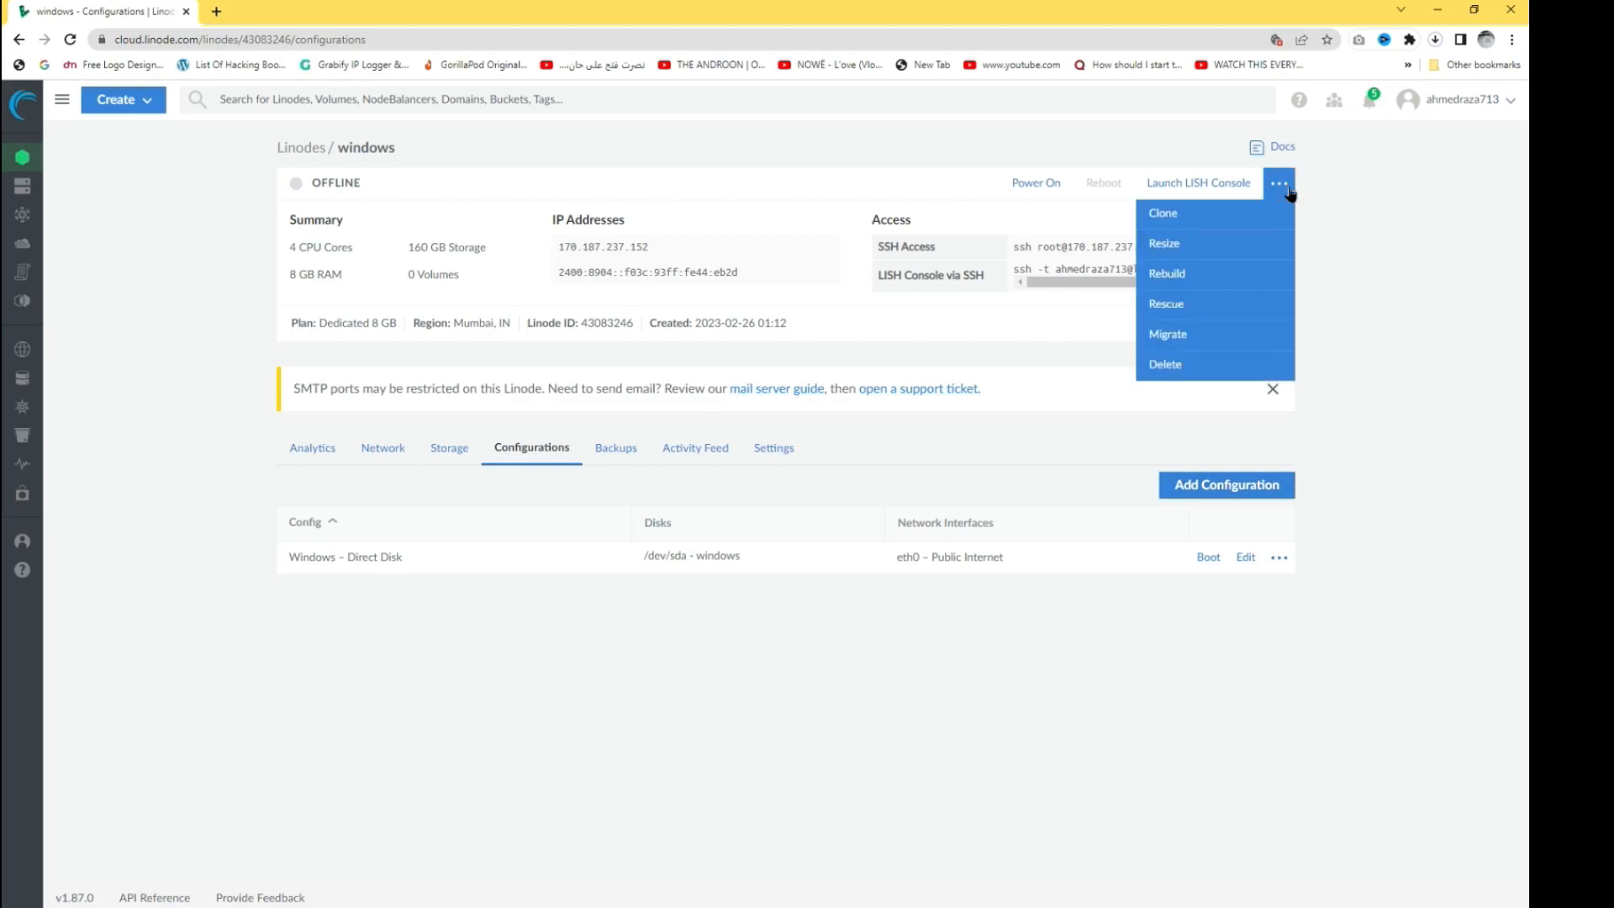
pyautogui.click(1207, 304)
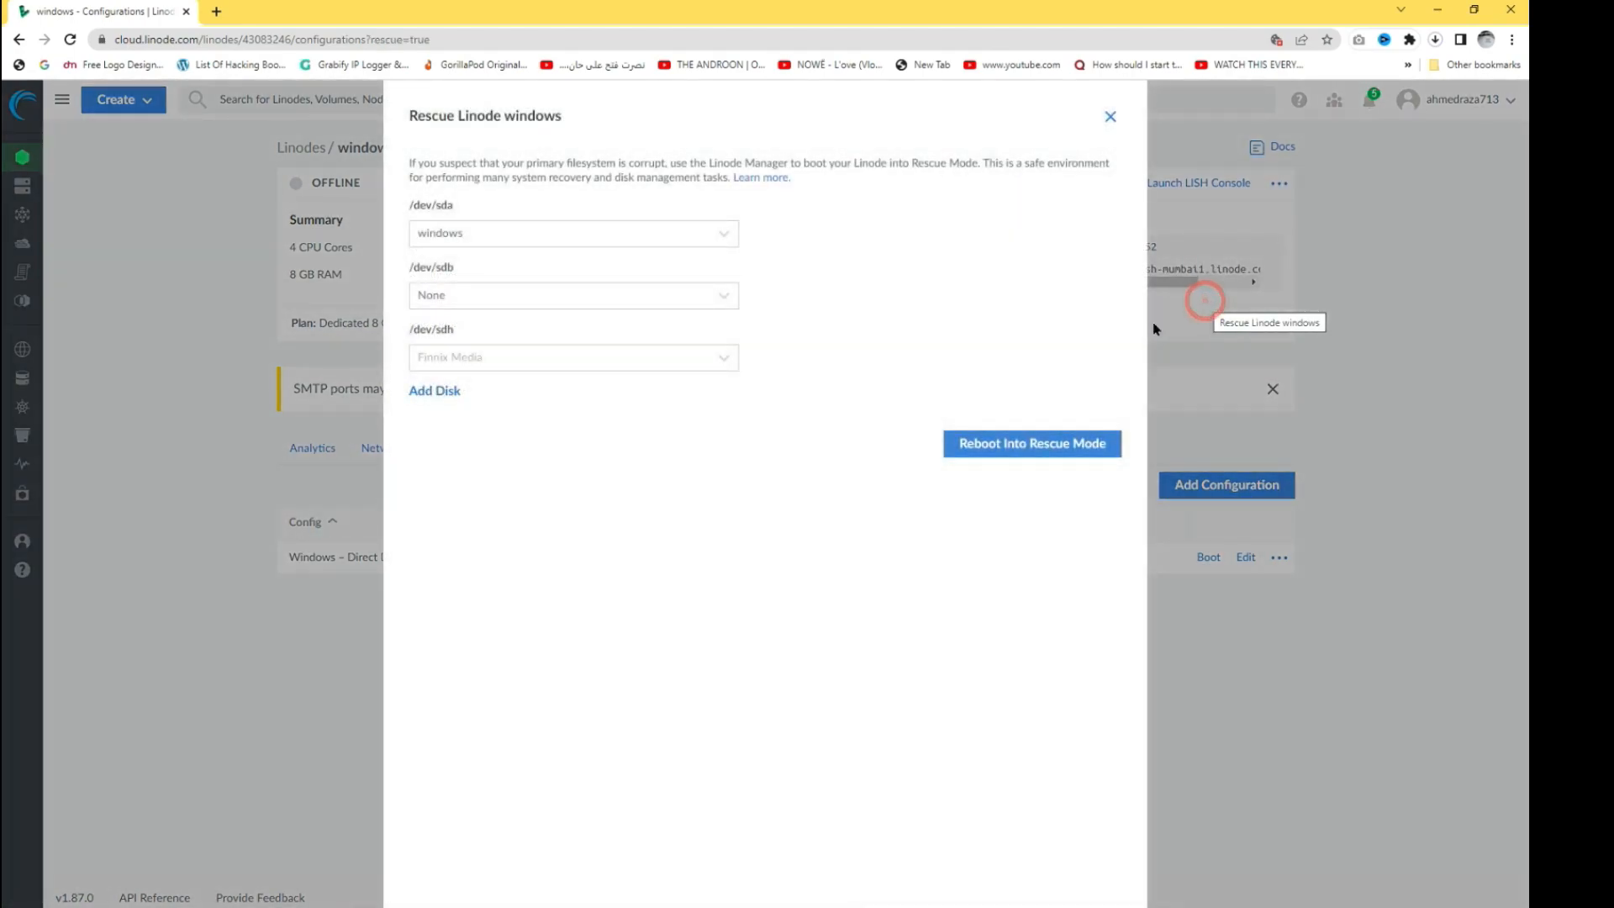
pyautogui.click(537, 237)
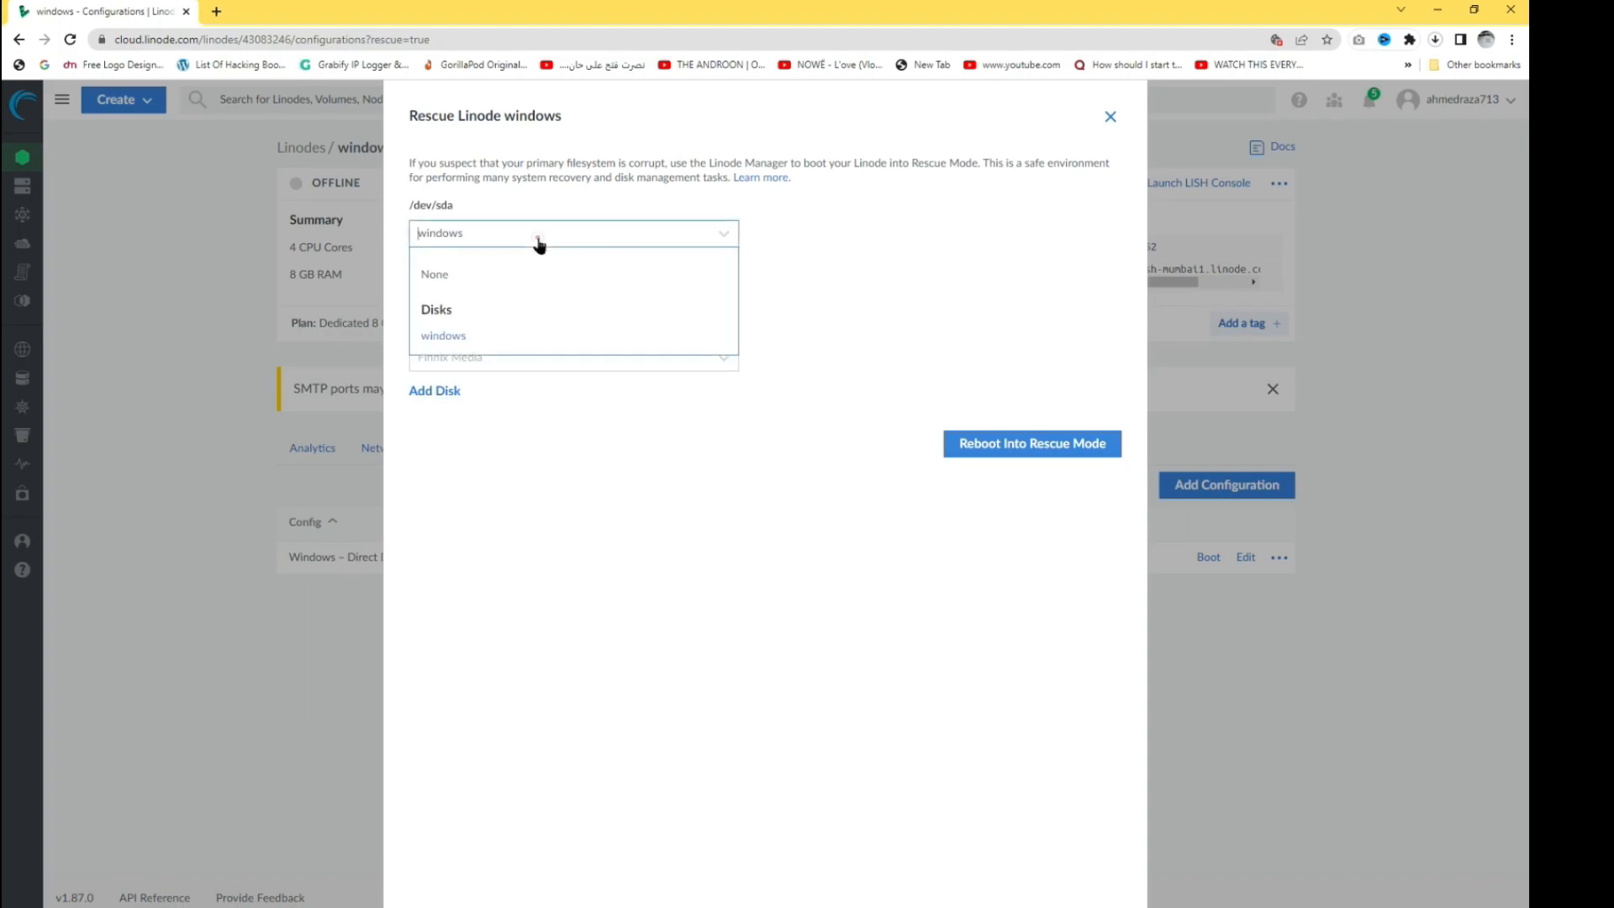
pyautogui.click(462, 338)
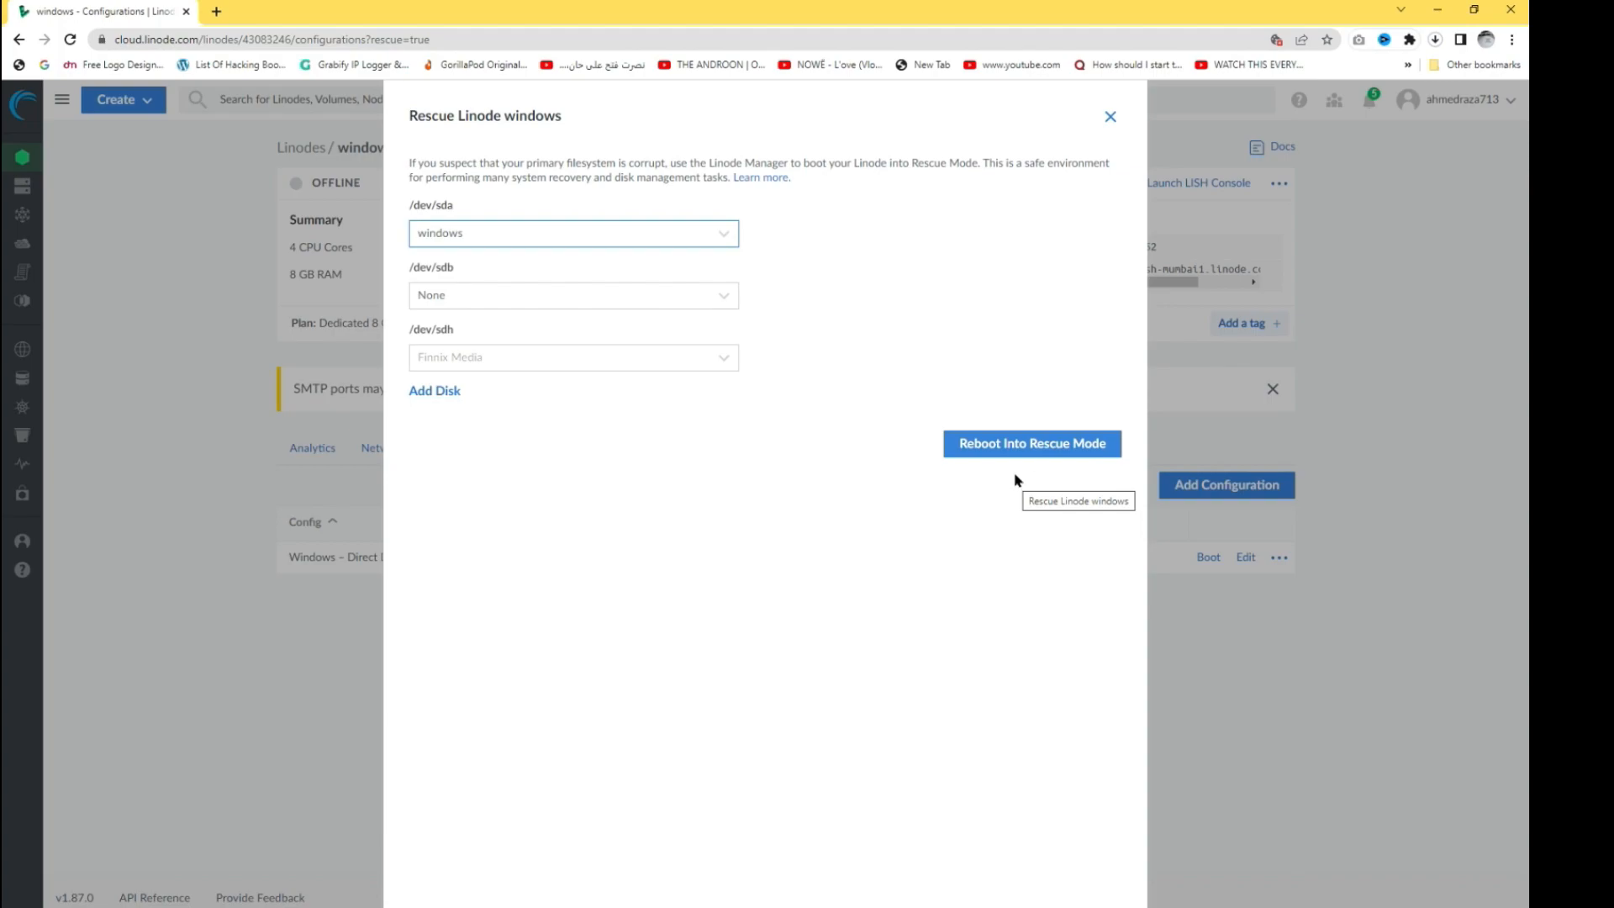
pyautogui.click(1029, 447)
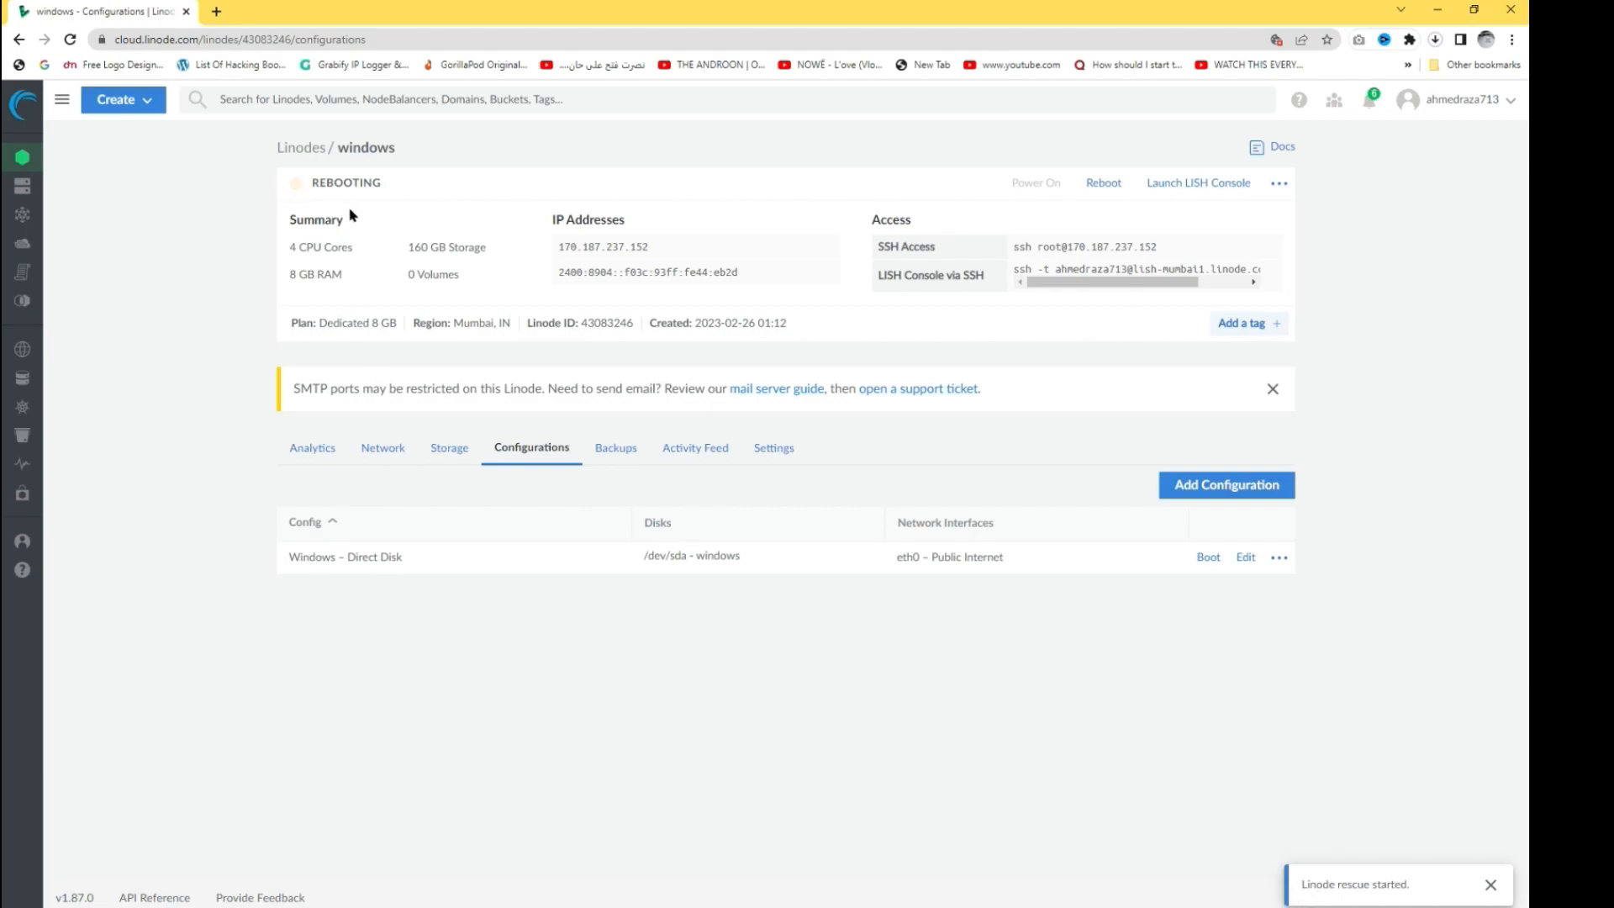
pyautogui.moveTo(384, 183); pyautogui.dragTo(321, 185)
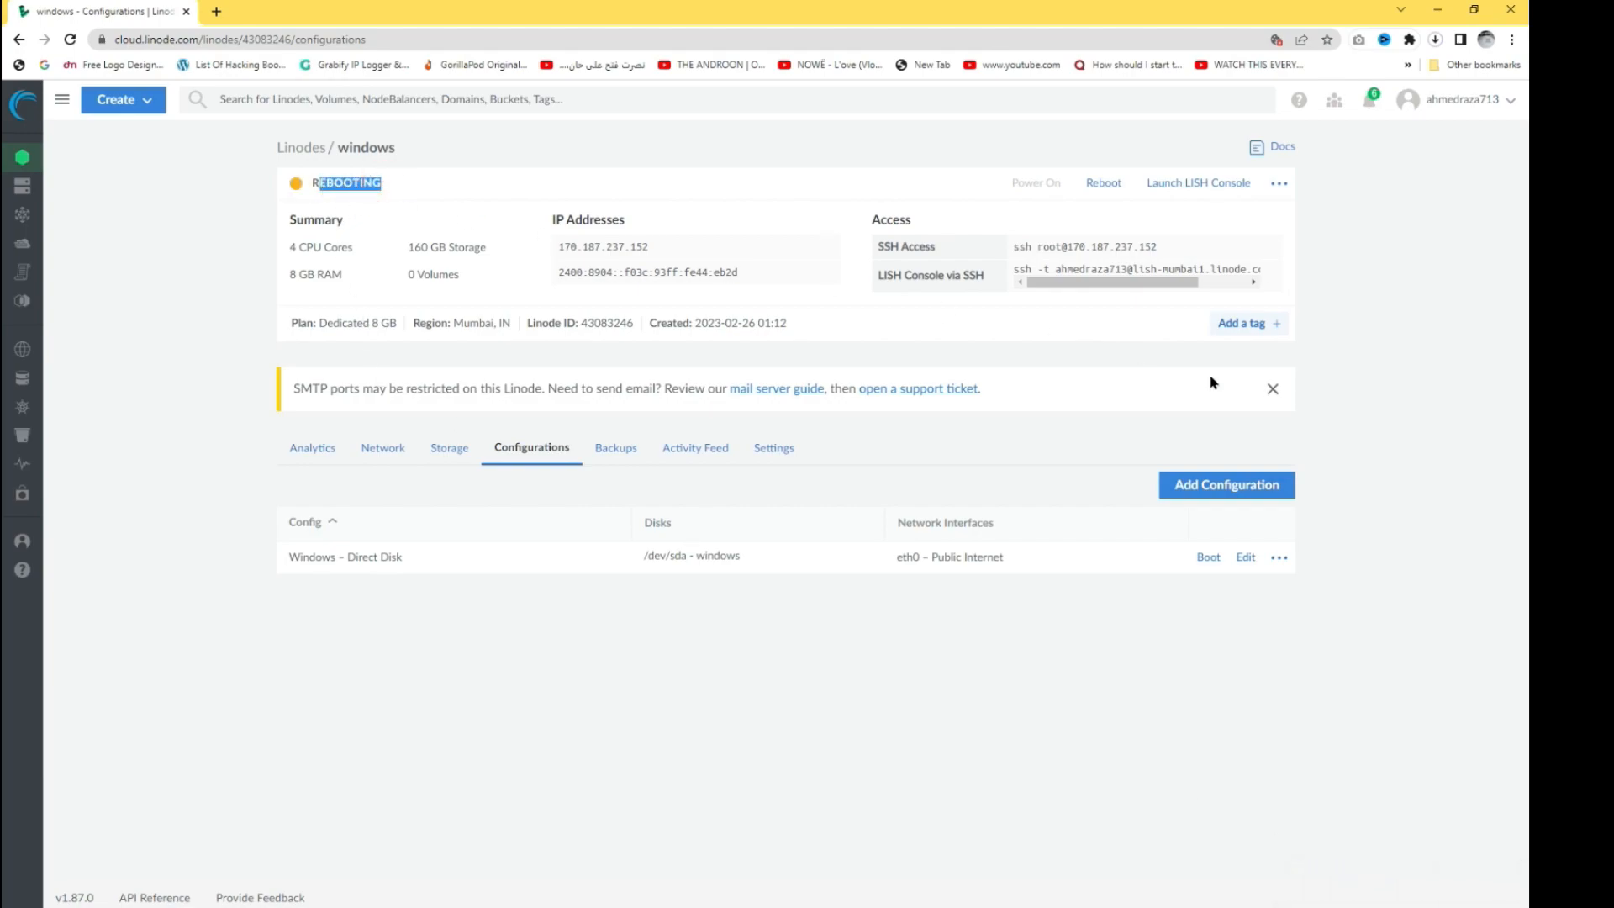
# - Launch the Lish console and position its window beside the Linode page
pyautogui.click(1203, 190)
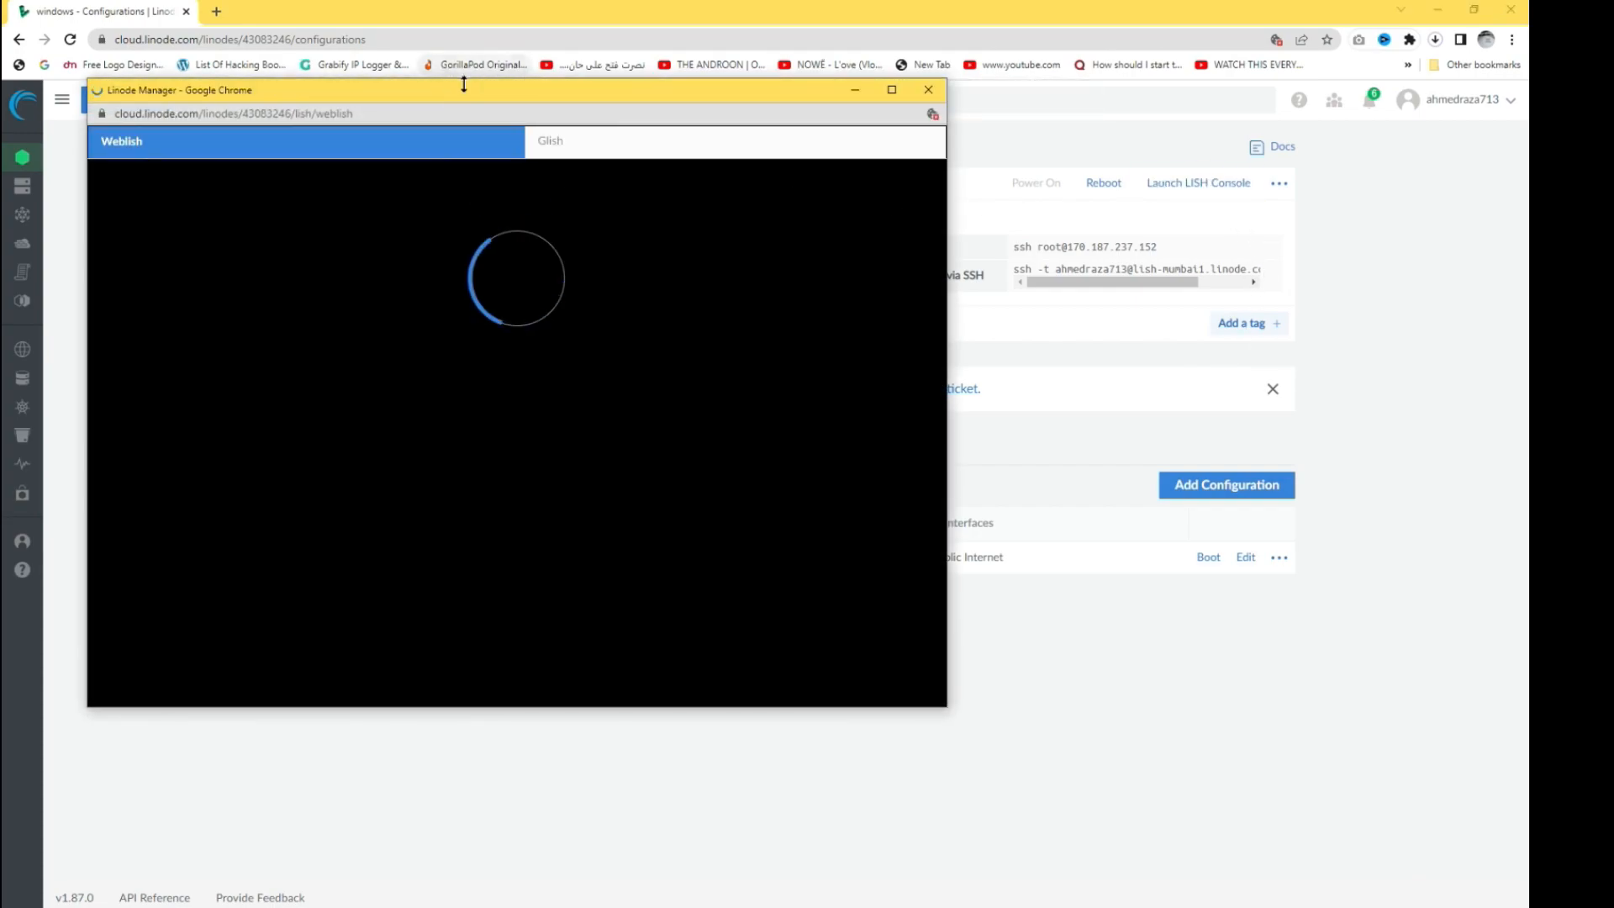
pyautogui.moveTo(463, 84); pyautogui.dragTo(655, 99)
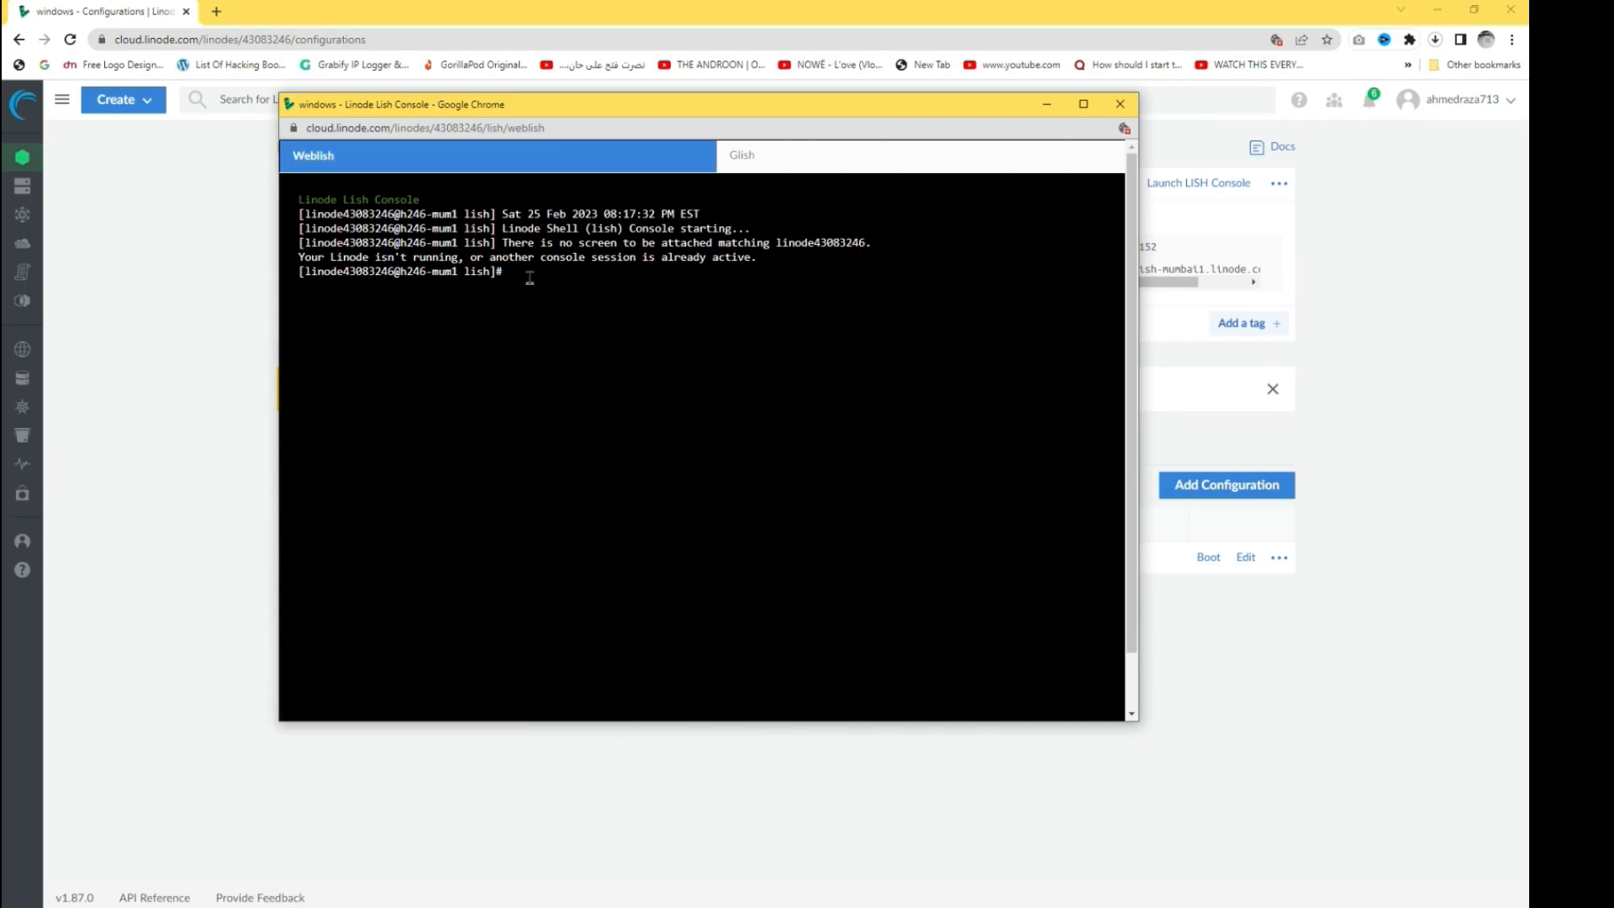
pyautogui.moveTo(532, 109); pyautogui.dragTo(699, 263)
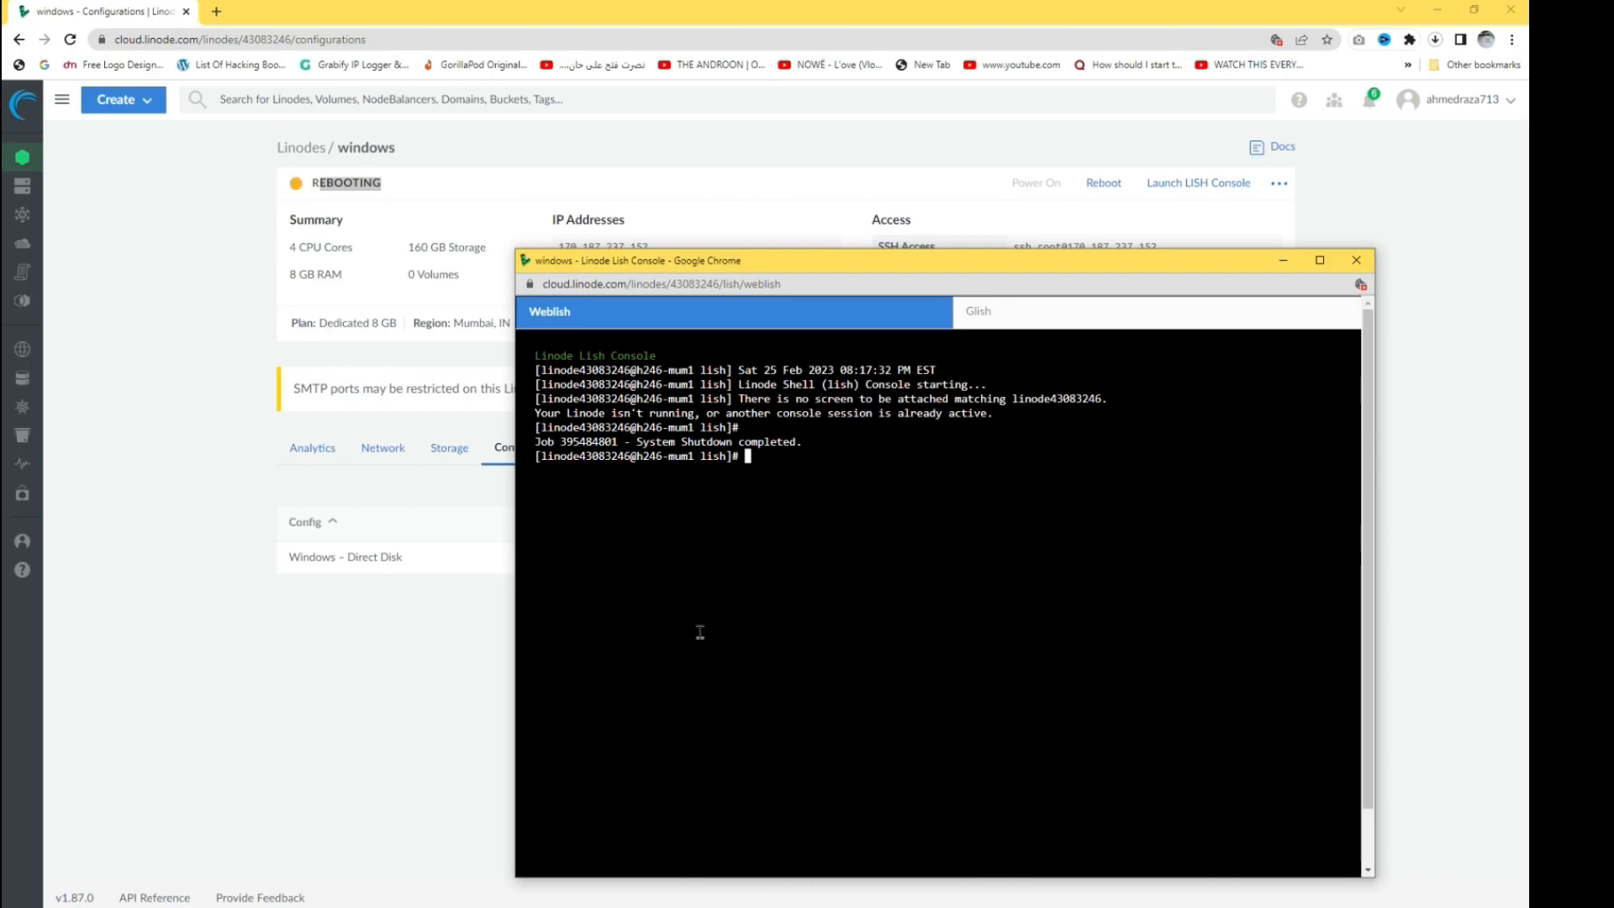
# - Copy the Windows Server 2022 wget command from Windows servers.txt, then return to Lish
pyautogui.click(636, 906)
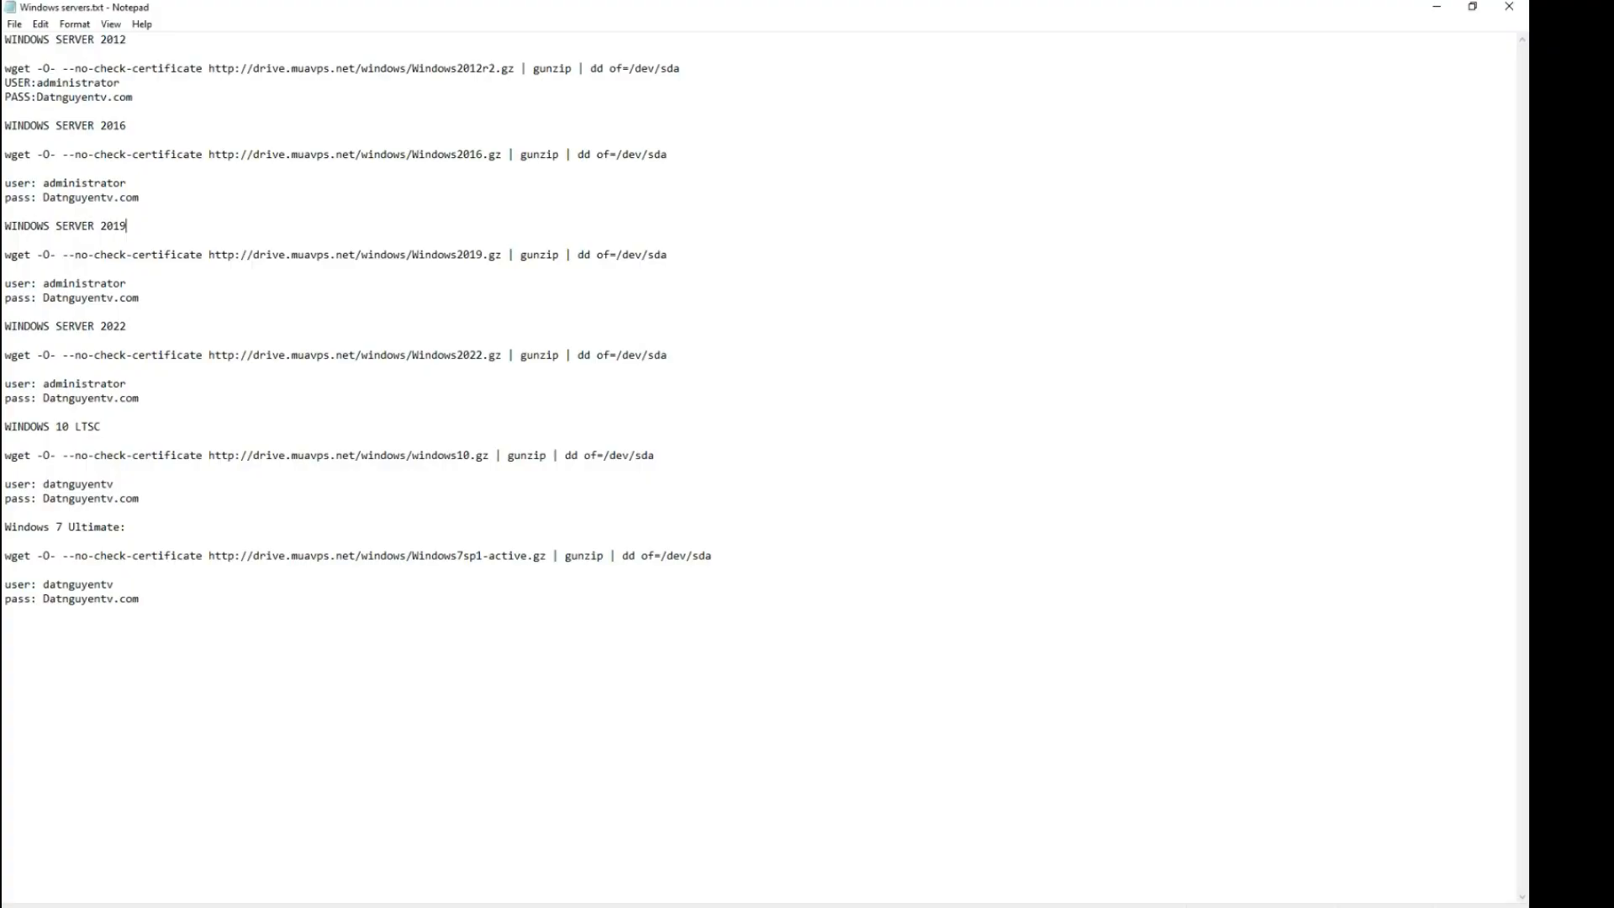
pyautogui.moveTo(3, 40); pyautogui.dragTo(128, 39)
pyautogui.click(146, 45)
pyautogui.moveTo(67, 40); pyautogui.dragTo(147, 40)
pyautogui.click(147, 40)
pyautogui.moveTo(5, 68); pyautogui.dragTo(433, 69)
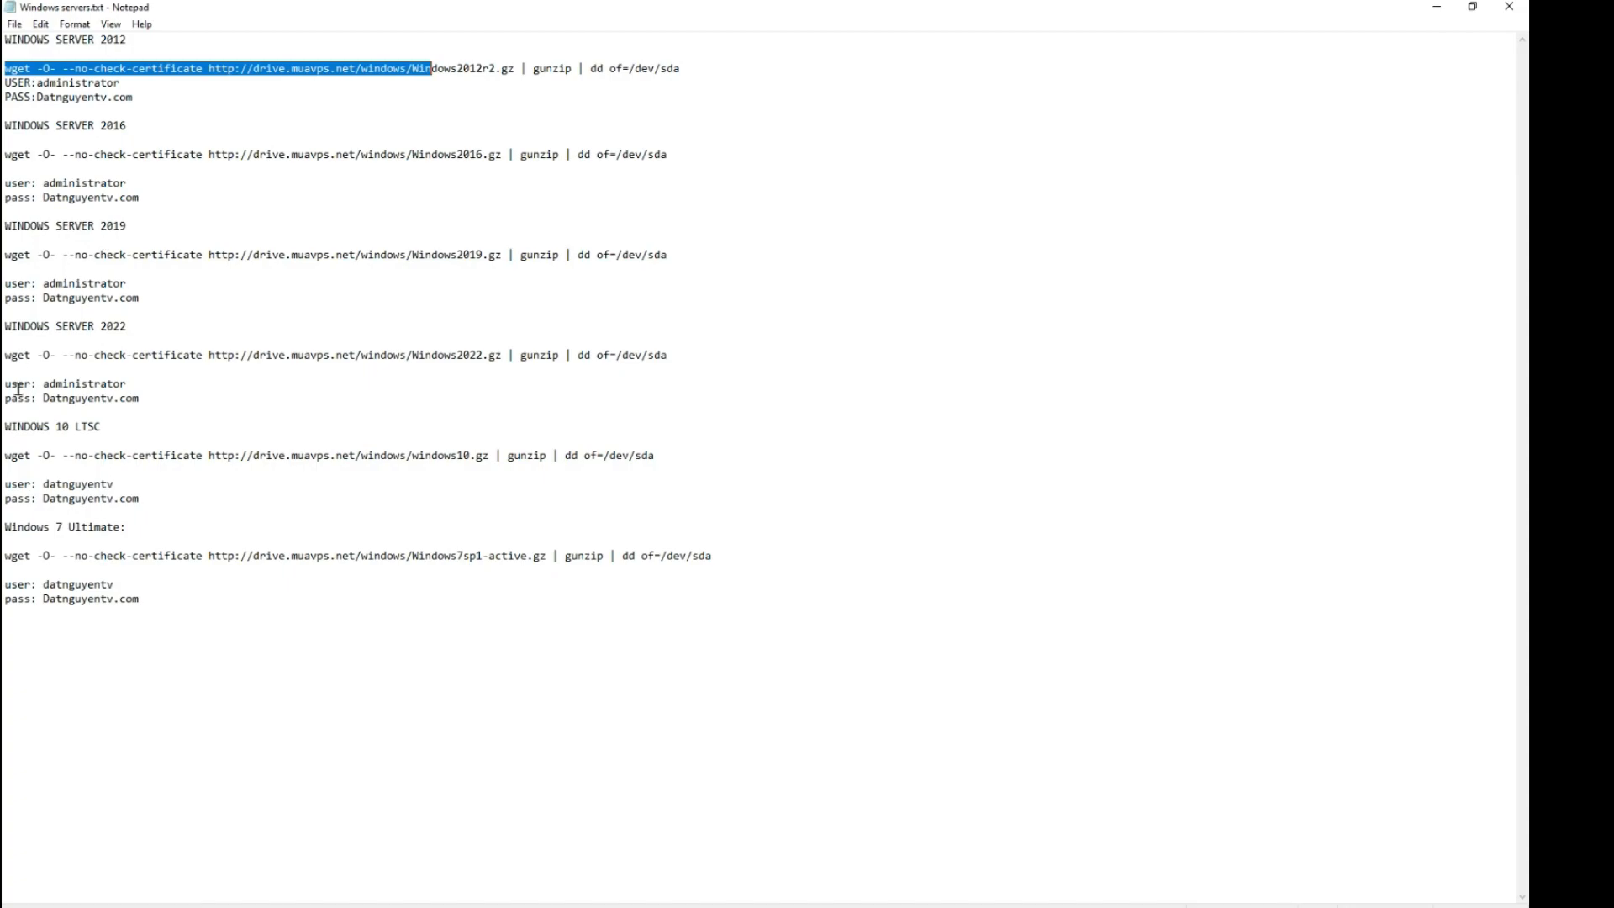
pyautogui.moveTo(5, 355); pyautogui.dragTo(671, 355)
pyautogui.hotkey('ctrl', 'c')
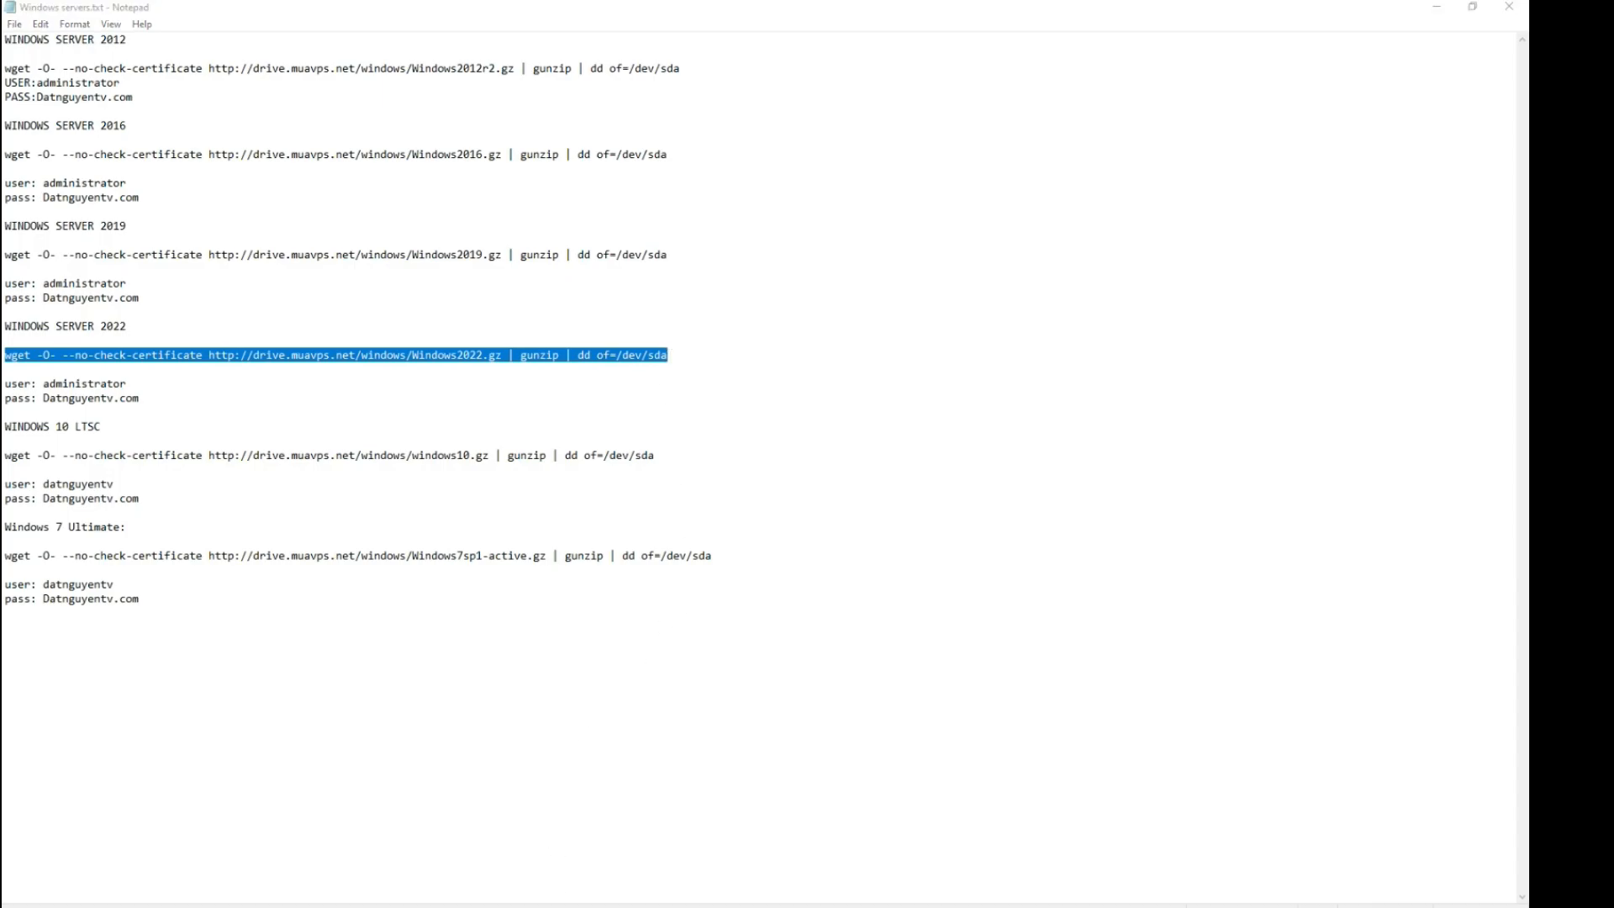
pyautogui.click(642, 891)
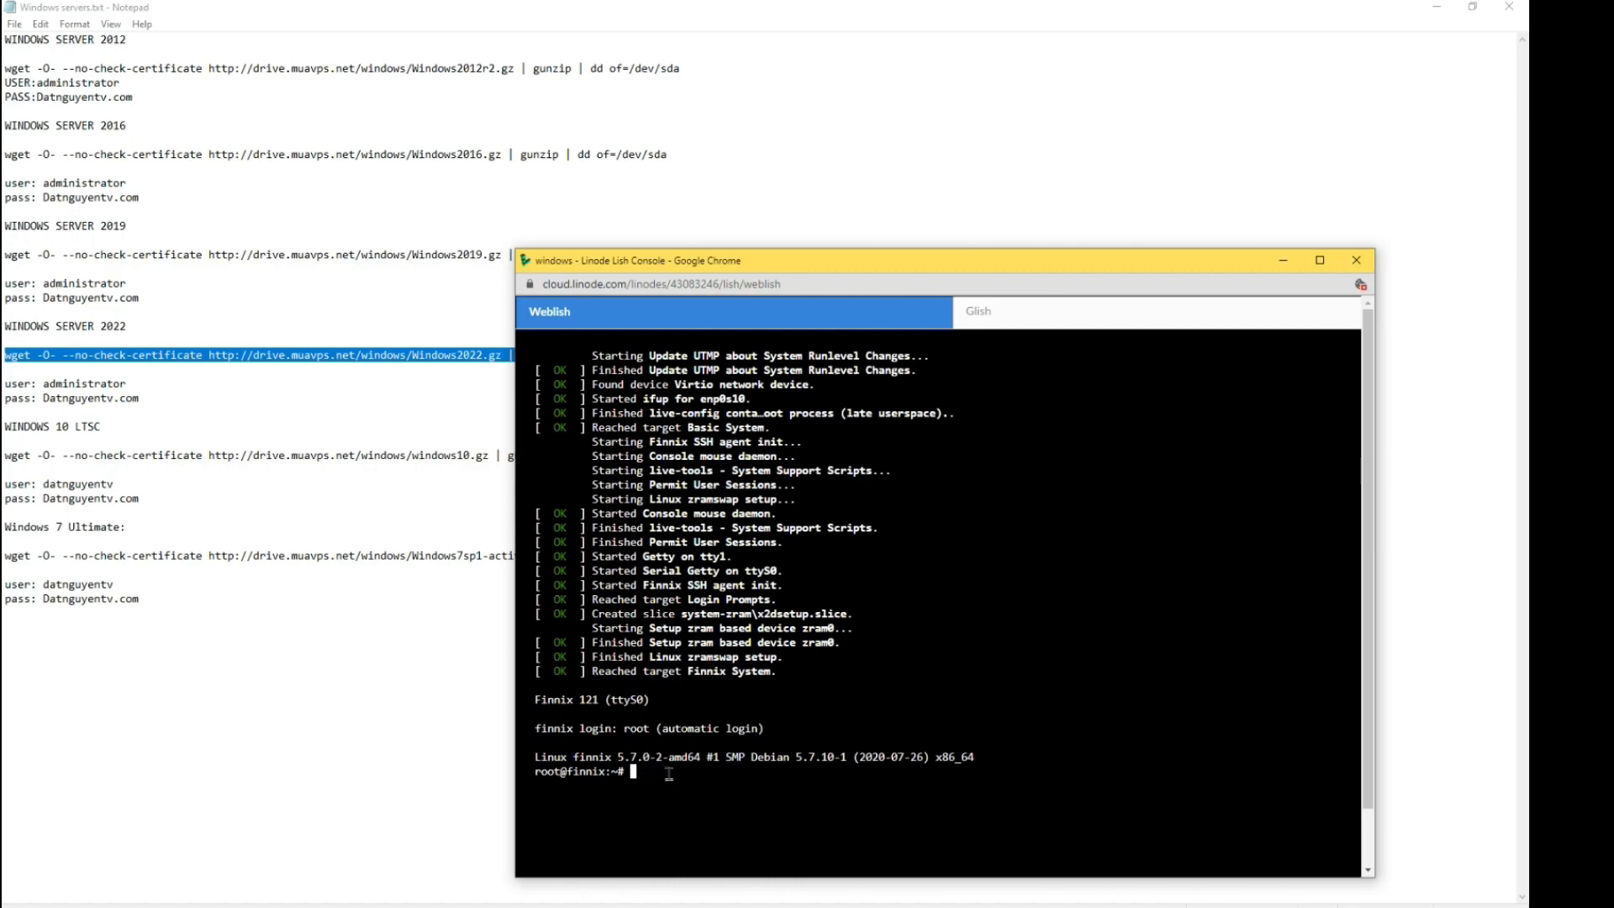
# - Run the pasted wget command to write Windows Server 2022 to /dev/sda, then open Glish
pyautogui.hotkey('ctrl', 'v')
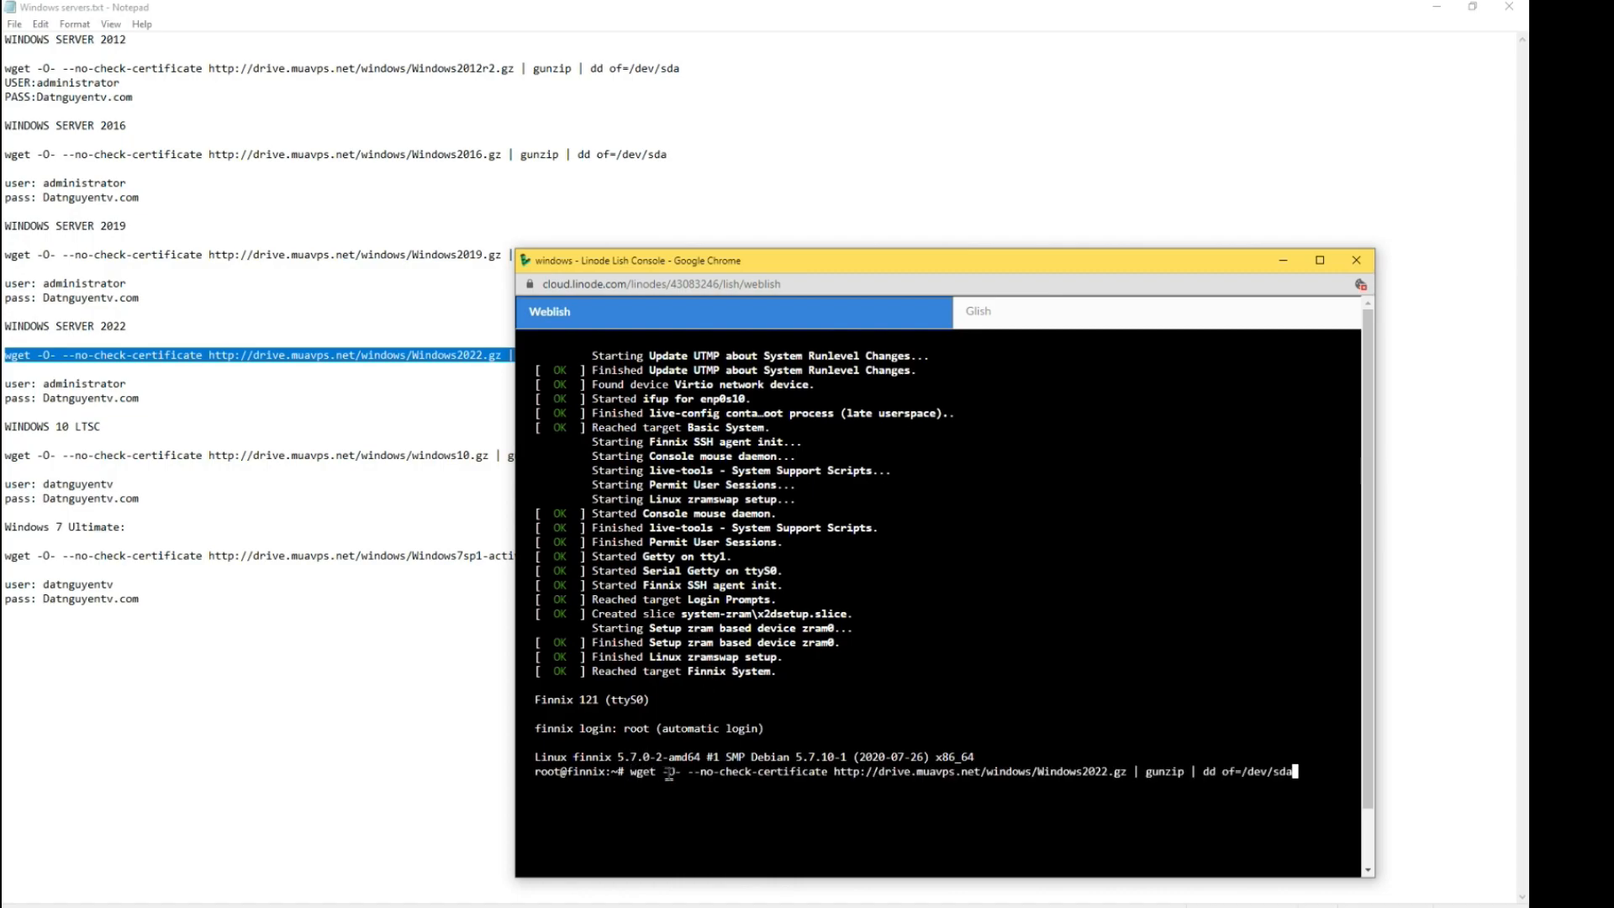
pyautogui.press('Return')
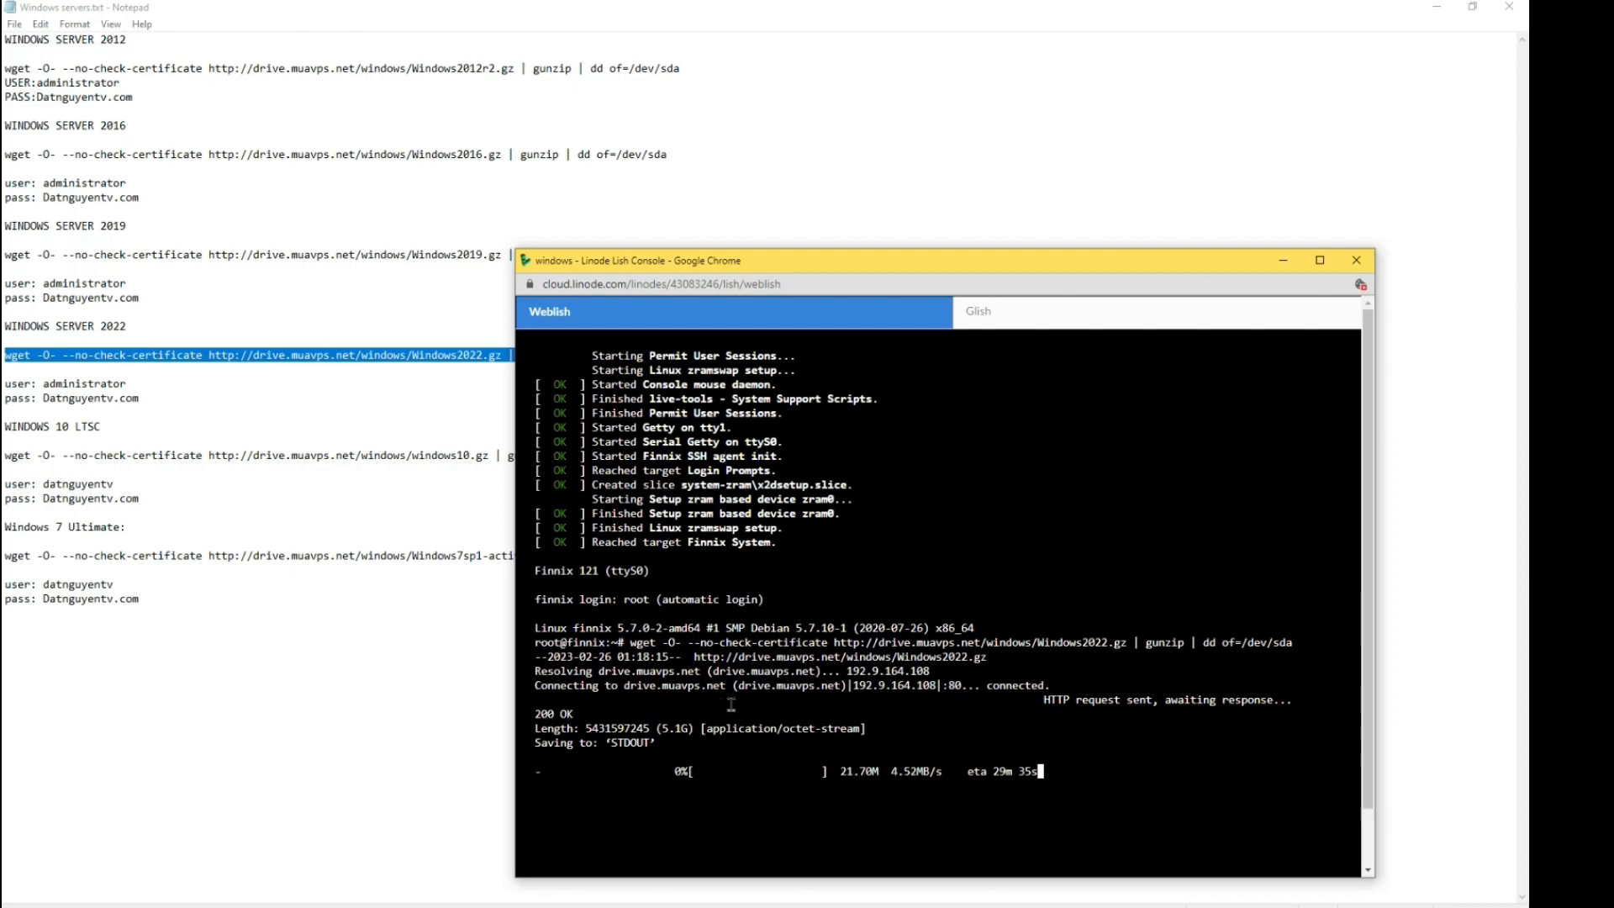
pyautogui.moveTo(661, 728); pyautogui.dragTo(696, 730)
pyautogui.click(744, 740)
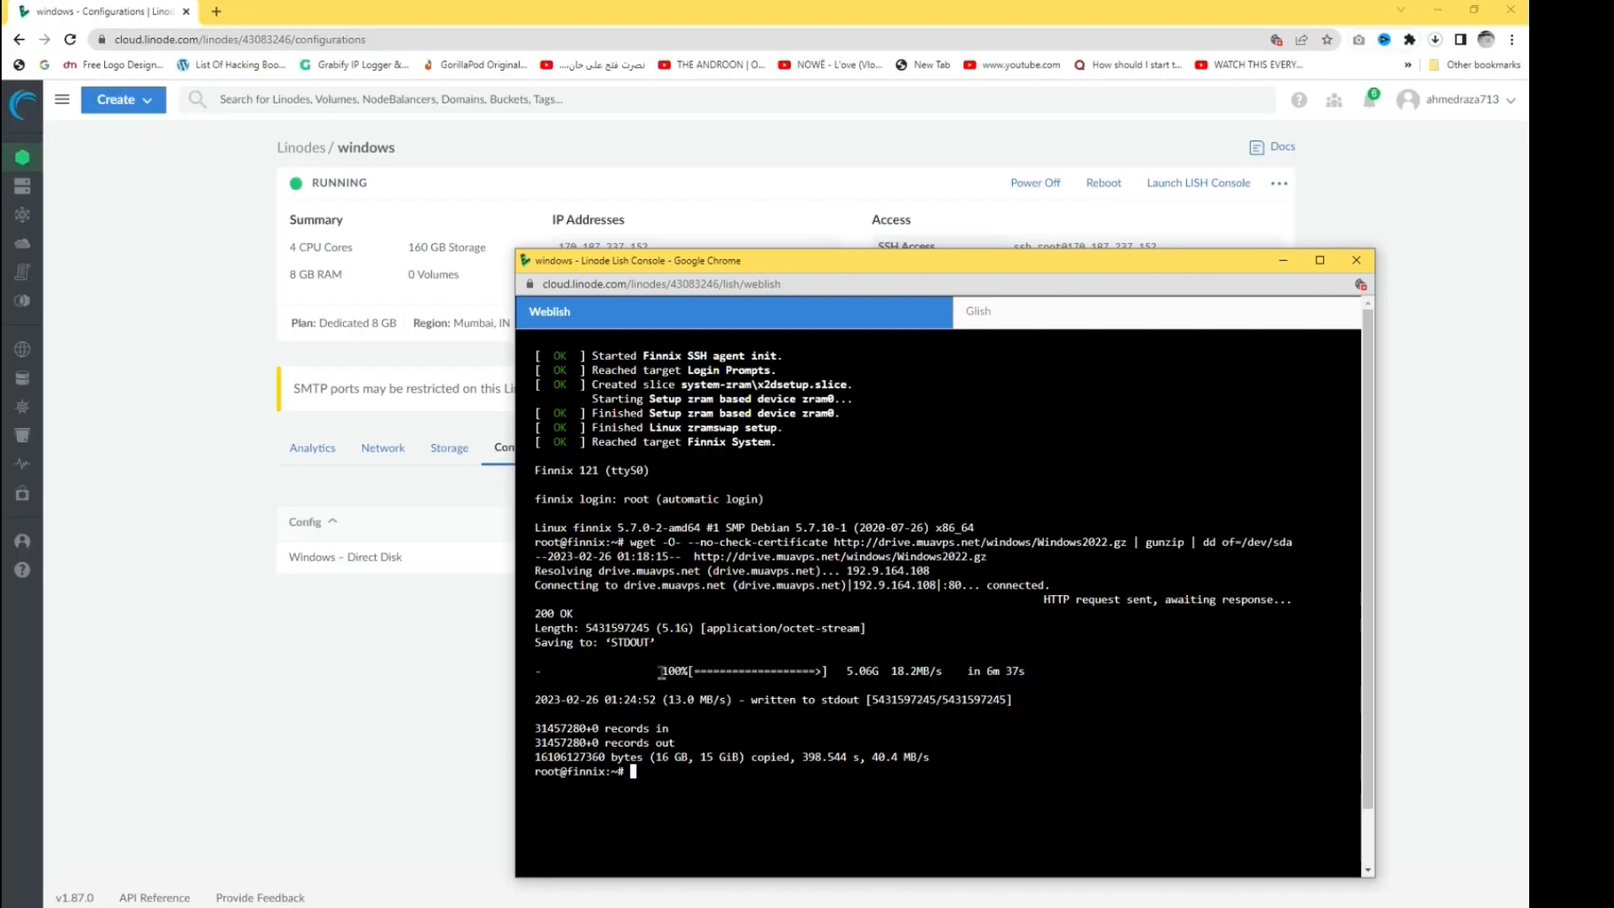
pyautogui.moveTo(661, 671); pyautogui.dragTo(713, 673)
pyautogui.click(999, 322)
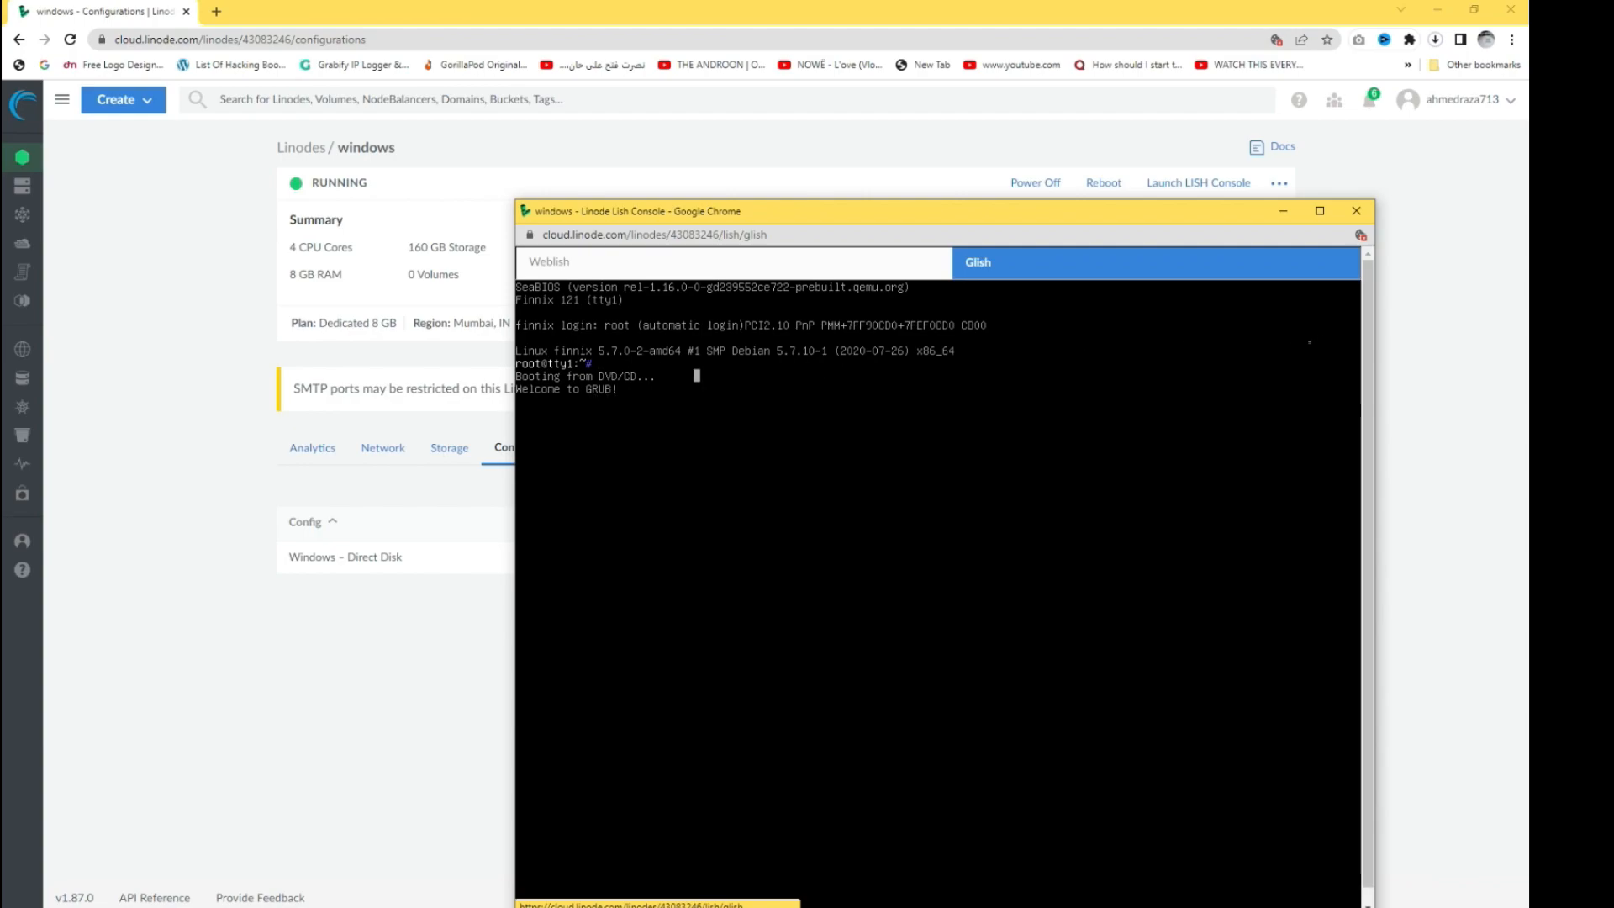
# - Close the rescue console and reboot the windows Linode until its status returns to RUNNING
pyautogui.click(1357, 212)
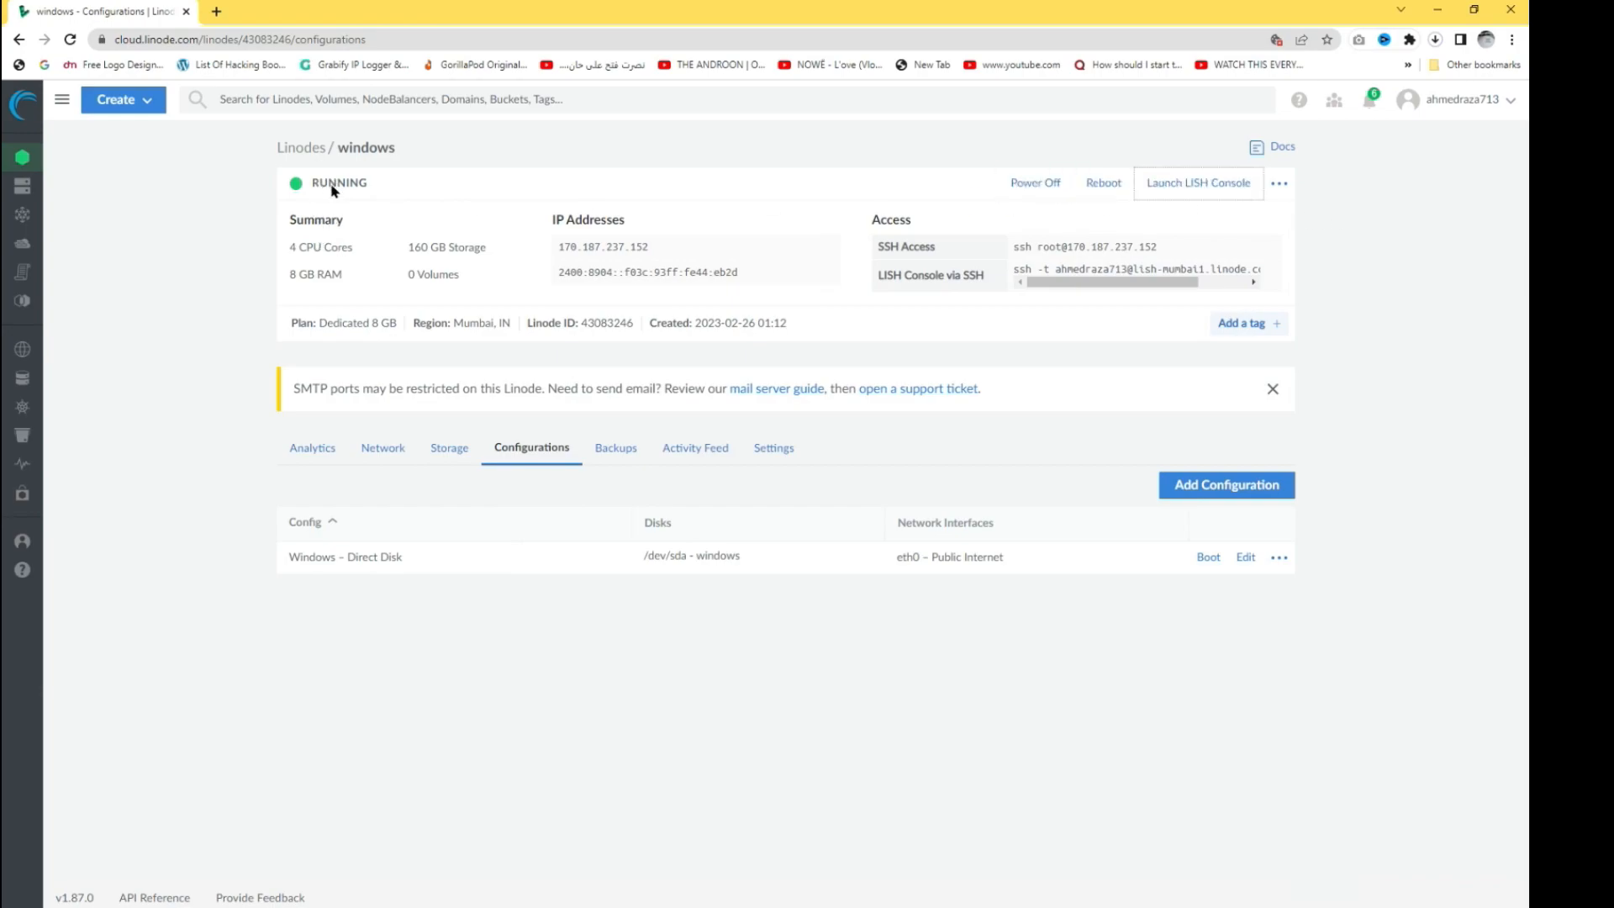
pyautogui.click(1103, 185)
pyautogui.click(908, 547)
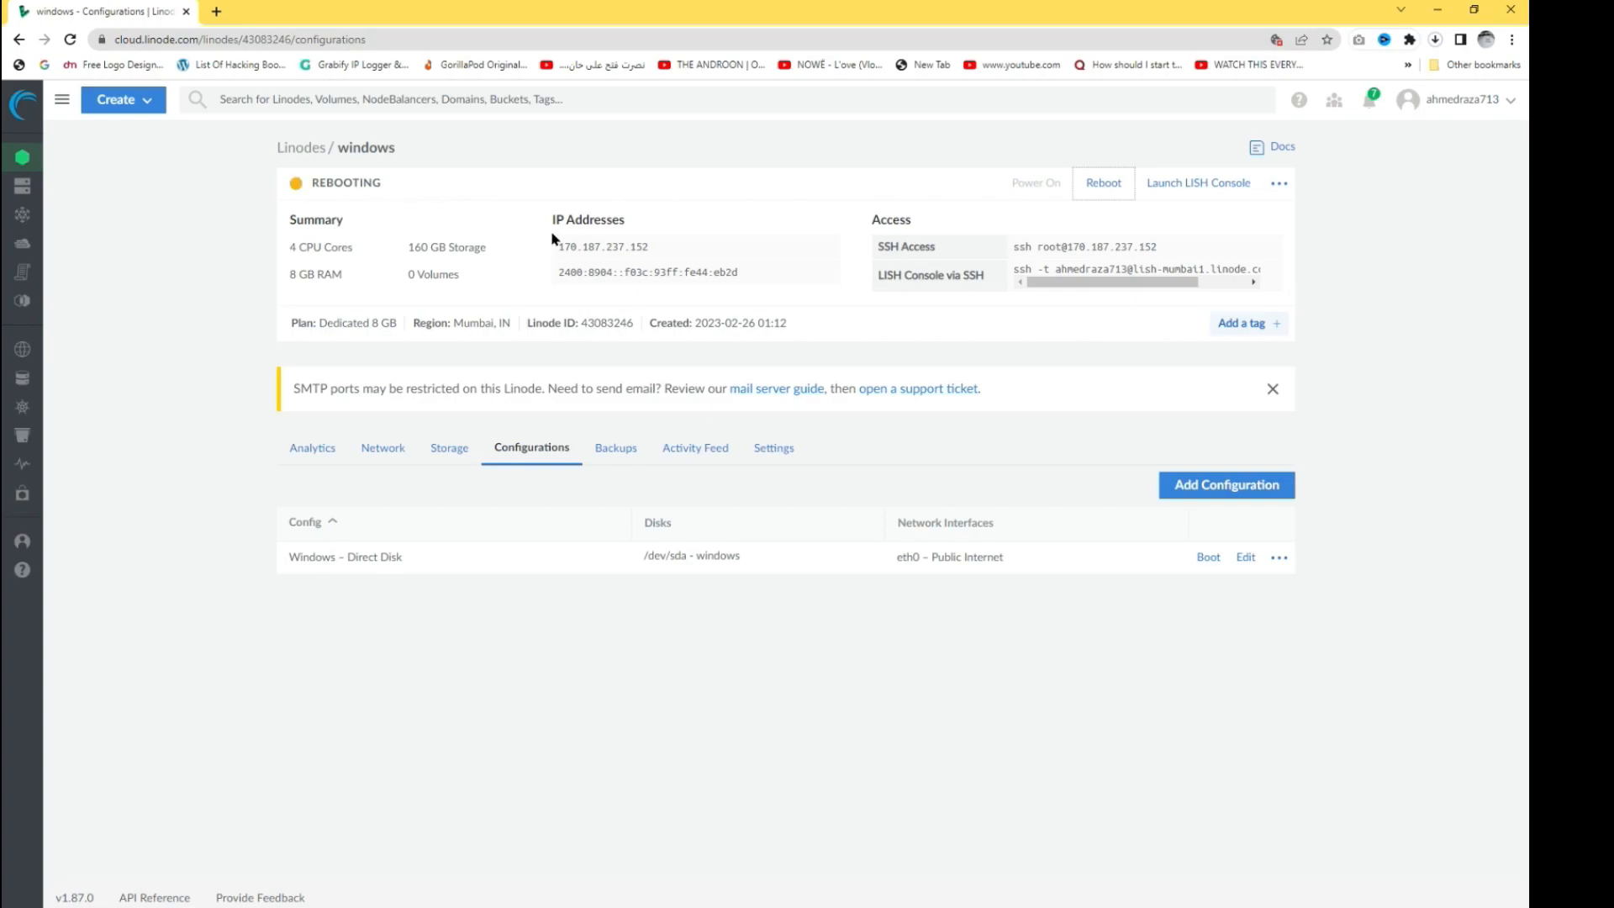
pyautogui.moveTo(312, 187); pyautogui.dragTo(386, 188)
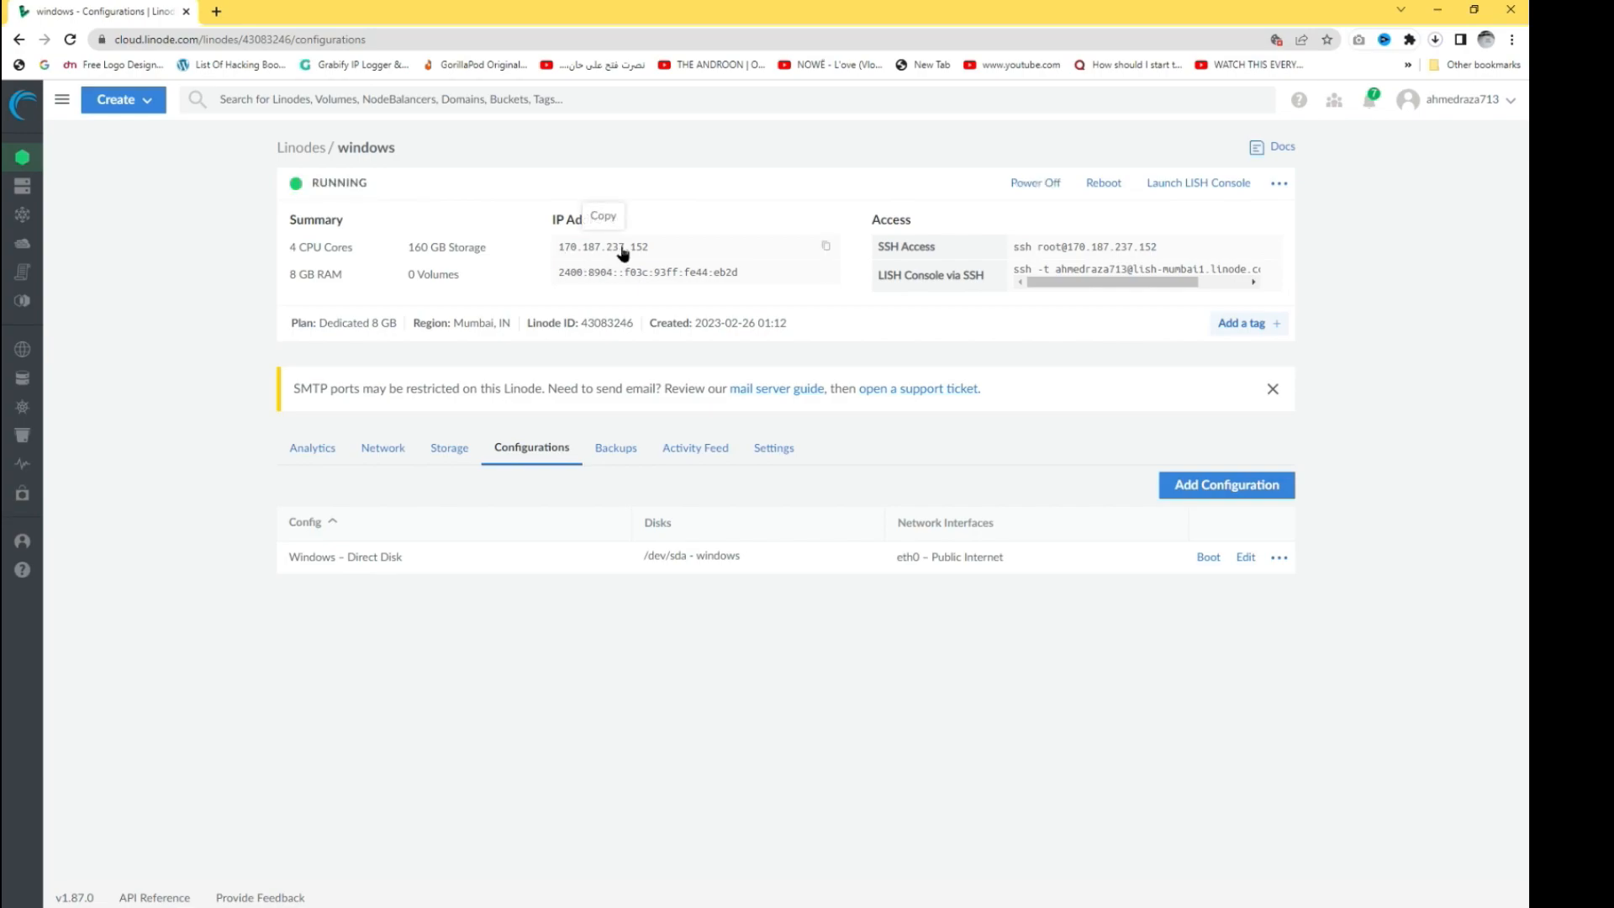
pyautogui.moveTo(313, 184); pyautogui.dragTo(358, 185)
pyautogui.click(375, 183)
# - Relaunch the Lish console in Glish view and wake Windows to the Administrator sign-in panel
pyautogui.click(1194, 187)
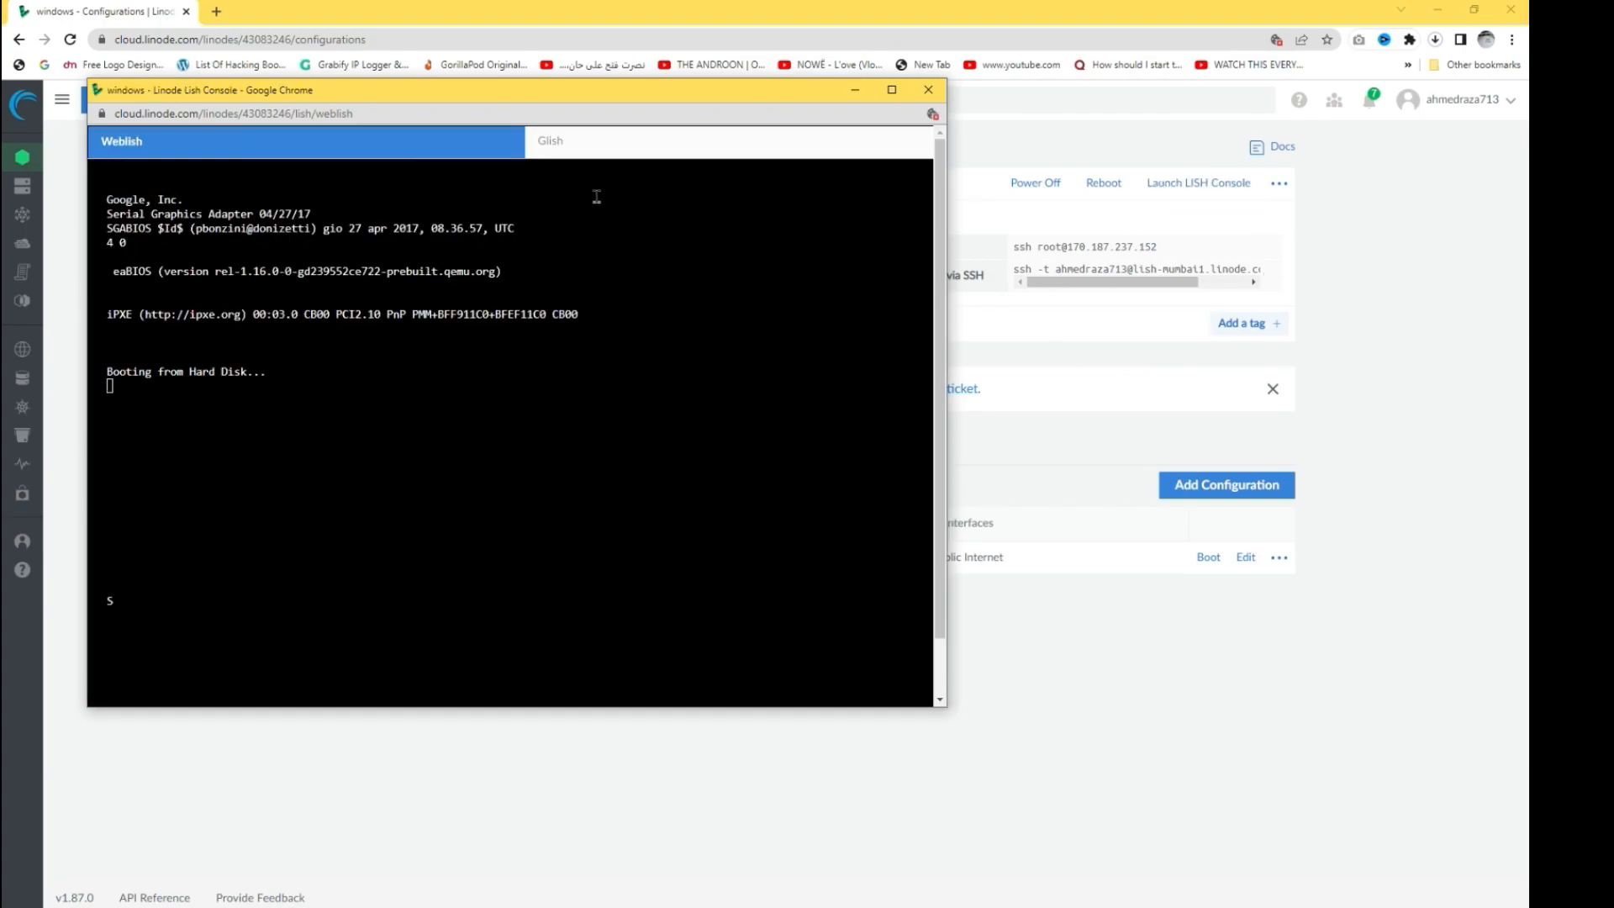
pyautogui.click(587, 150)
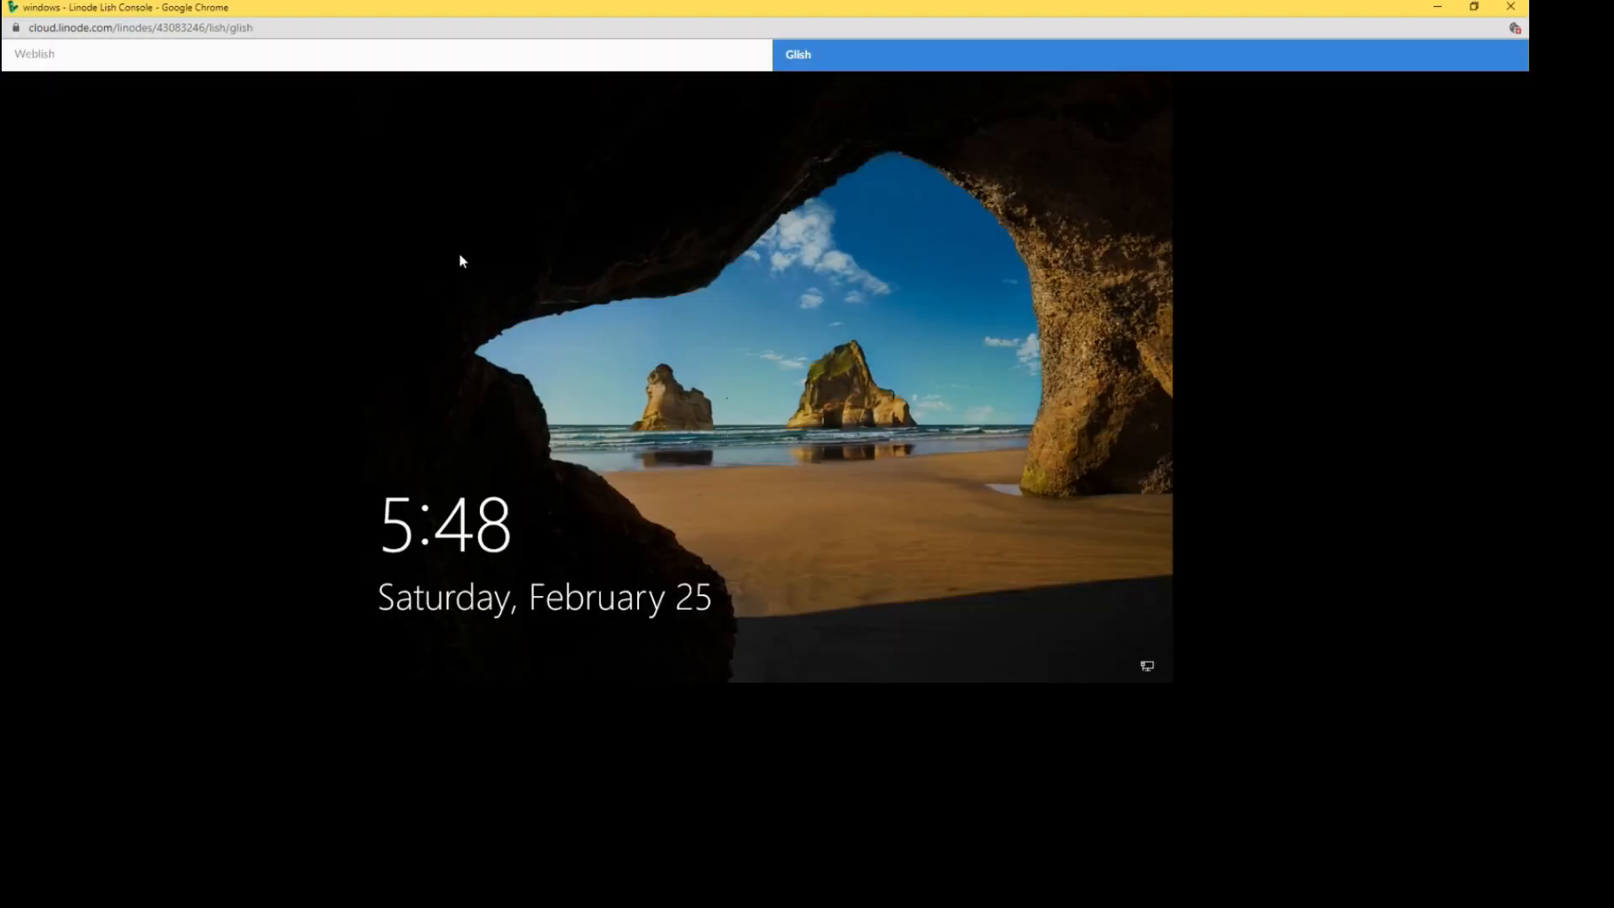
pyautogui.click(580, 263)
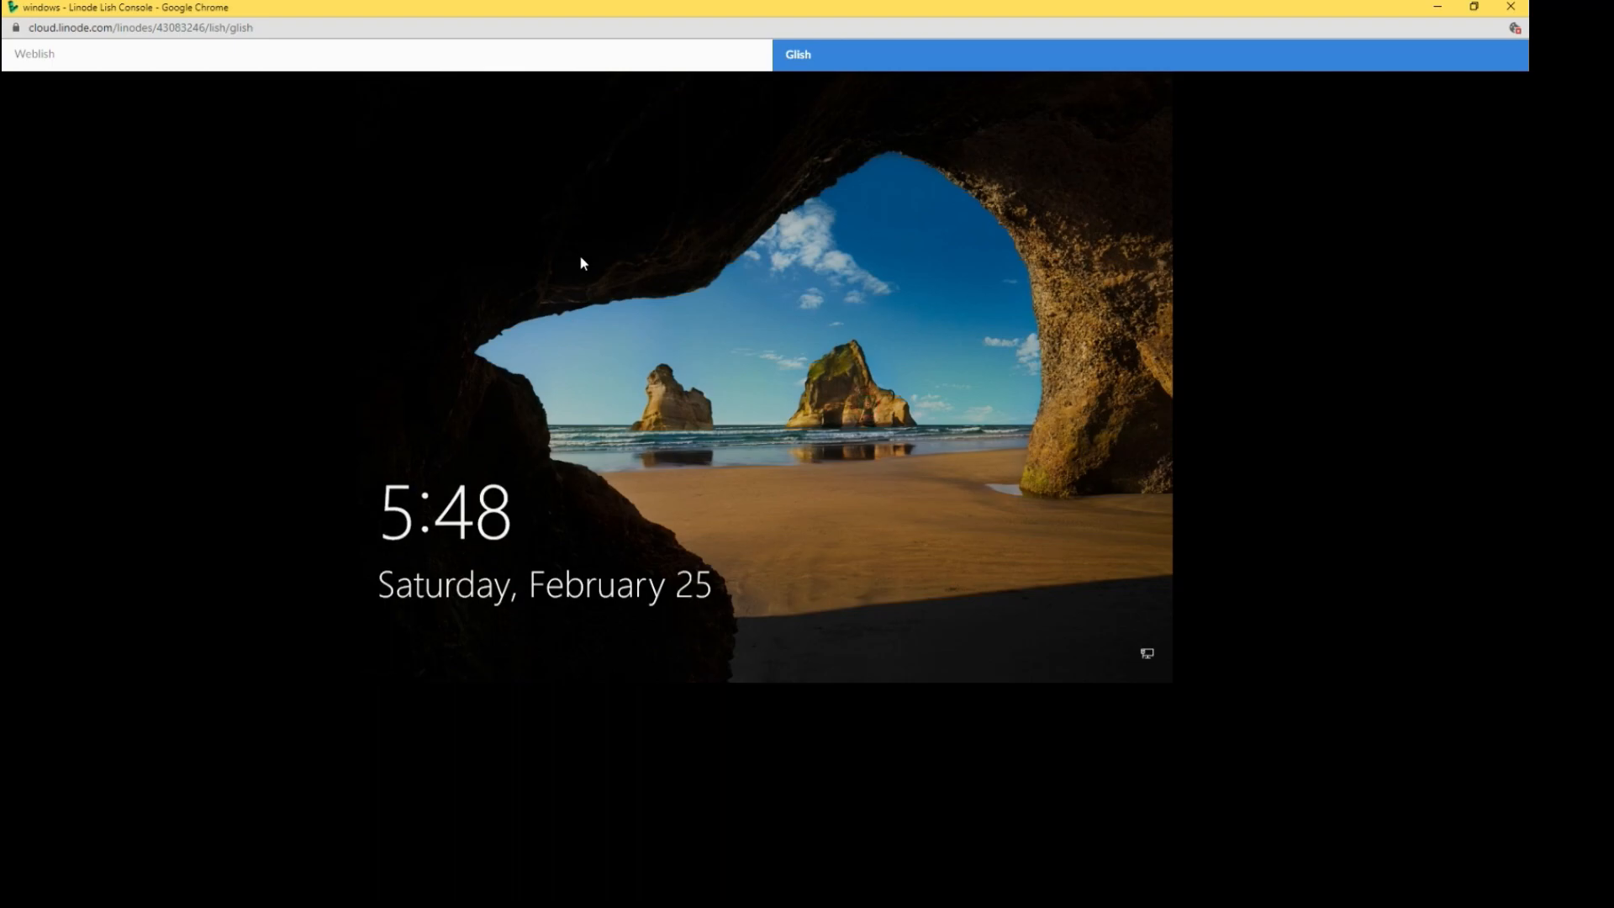
pyautogui.click(580, 263)
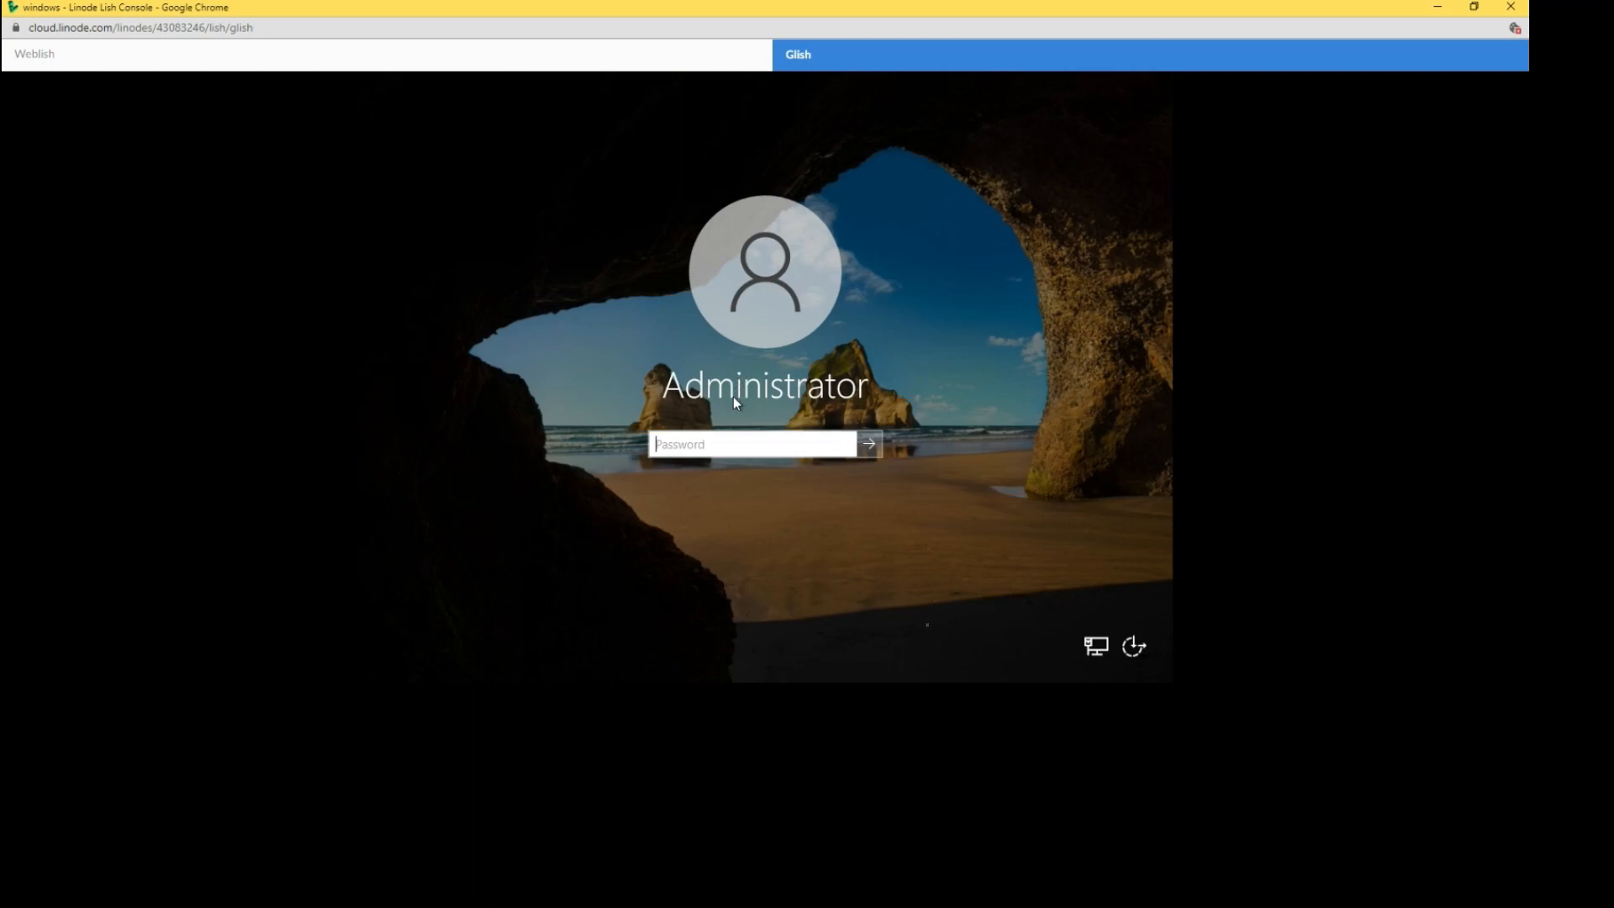
# - Copy the Windows Server 2022 administrator password from Notepad and sign in with it
pyautogui.click(720, 434)
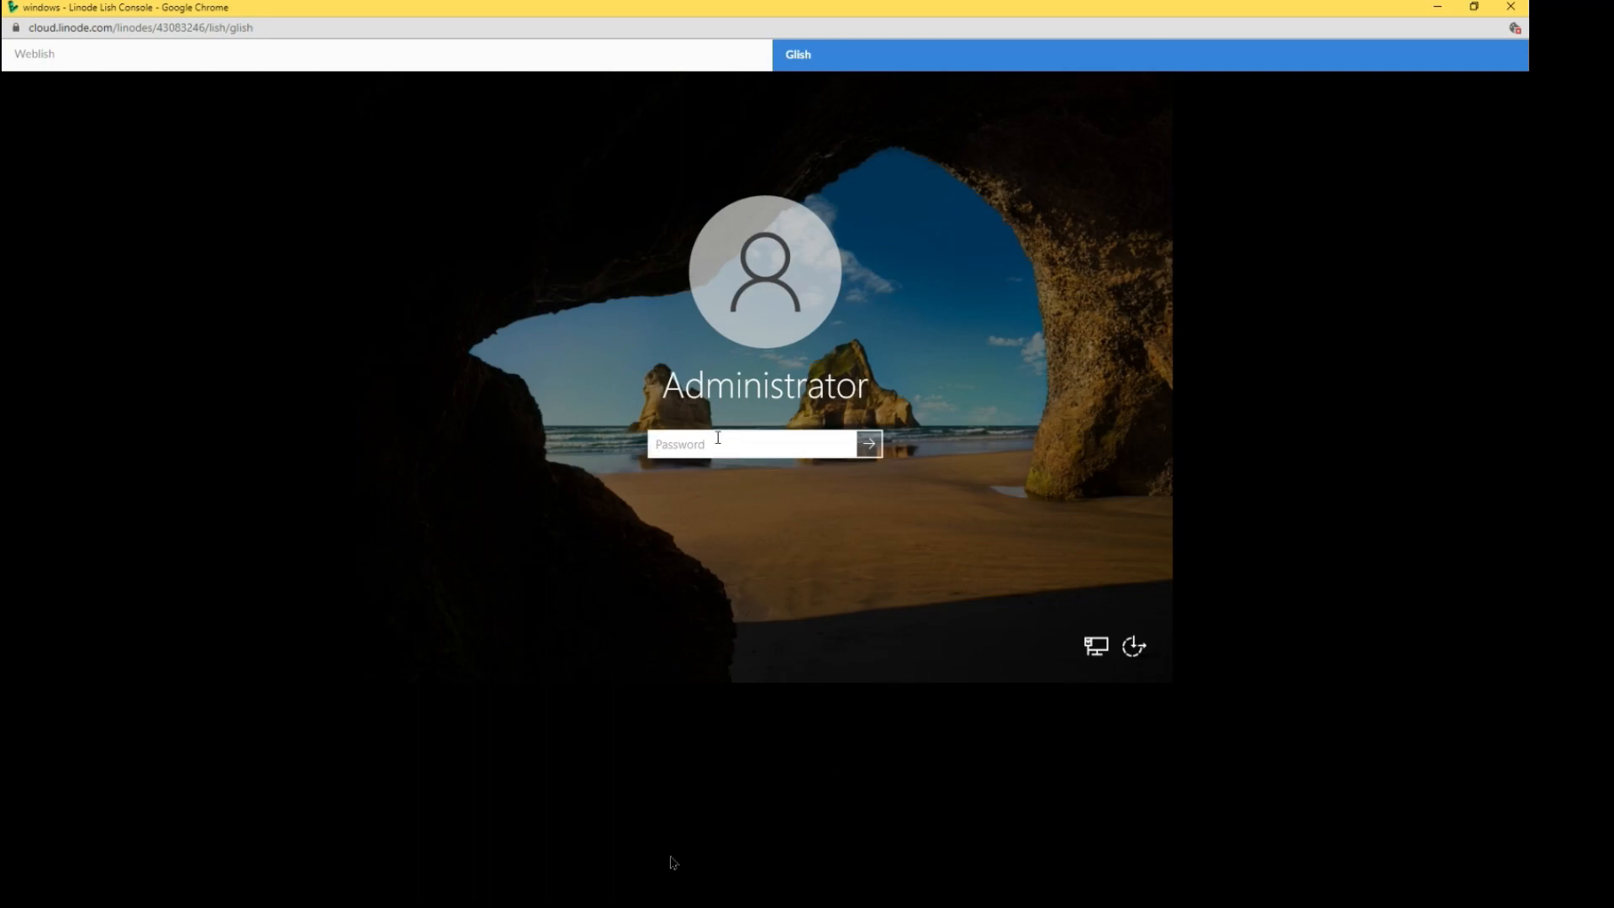
pyautogui.hotkey('alt', 'Tab')
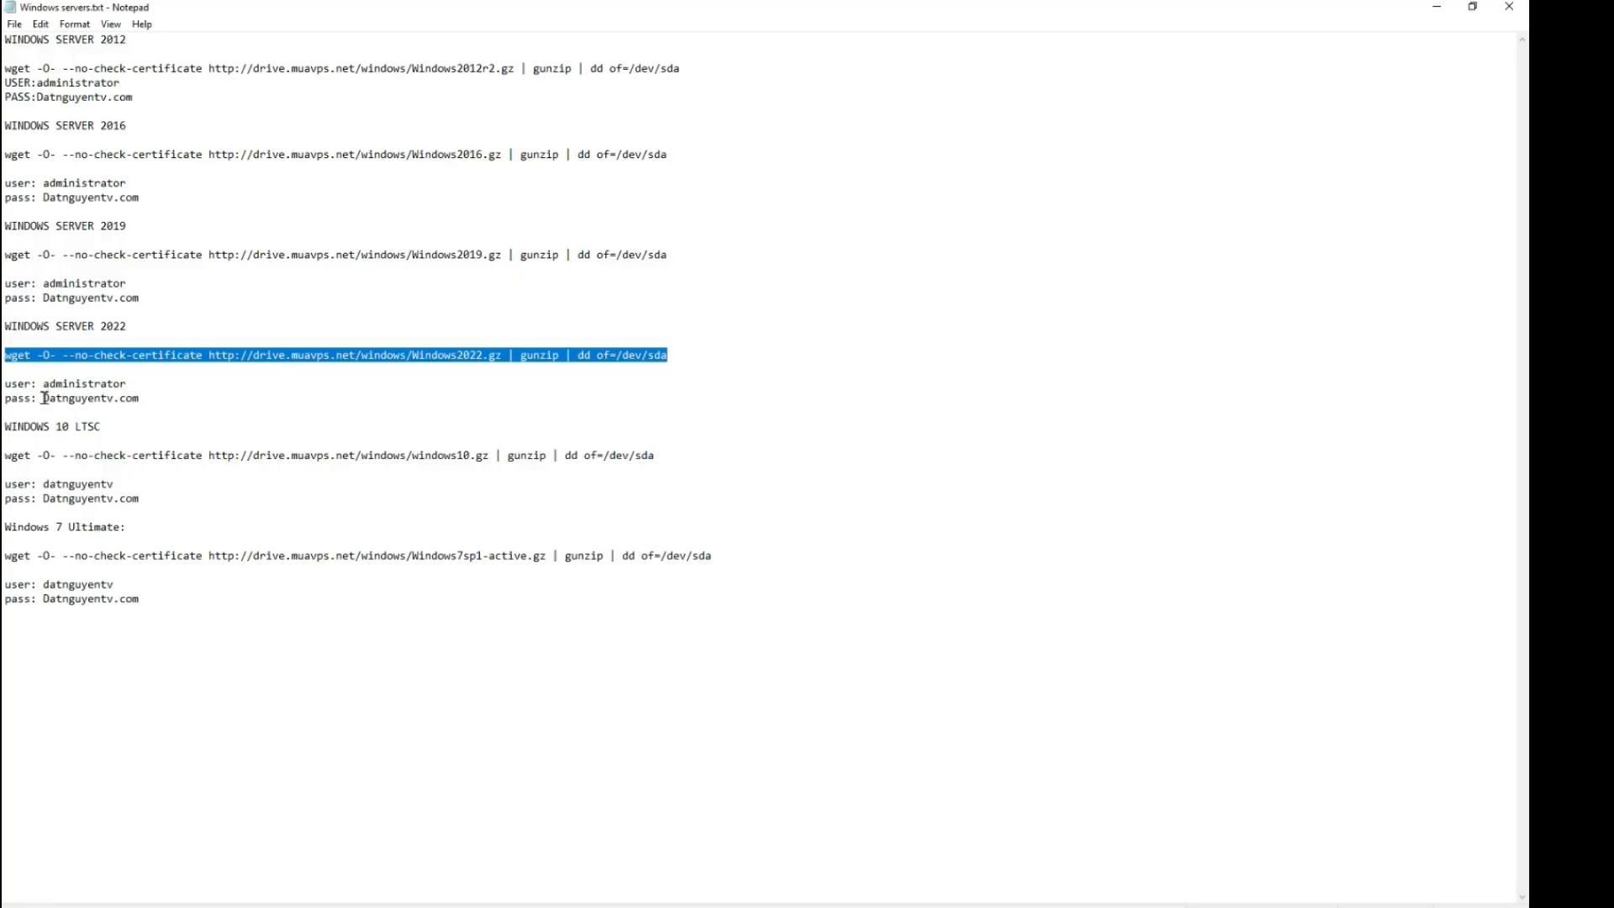
pyautogui.moveTo(44, 398); pyautogui.dragTo(141, 398)
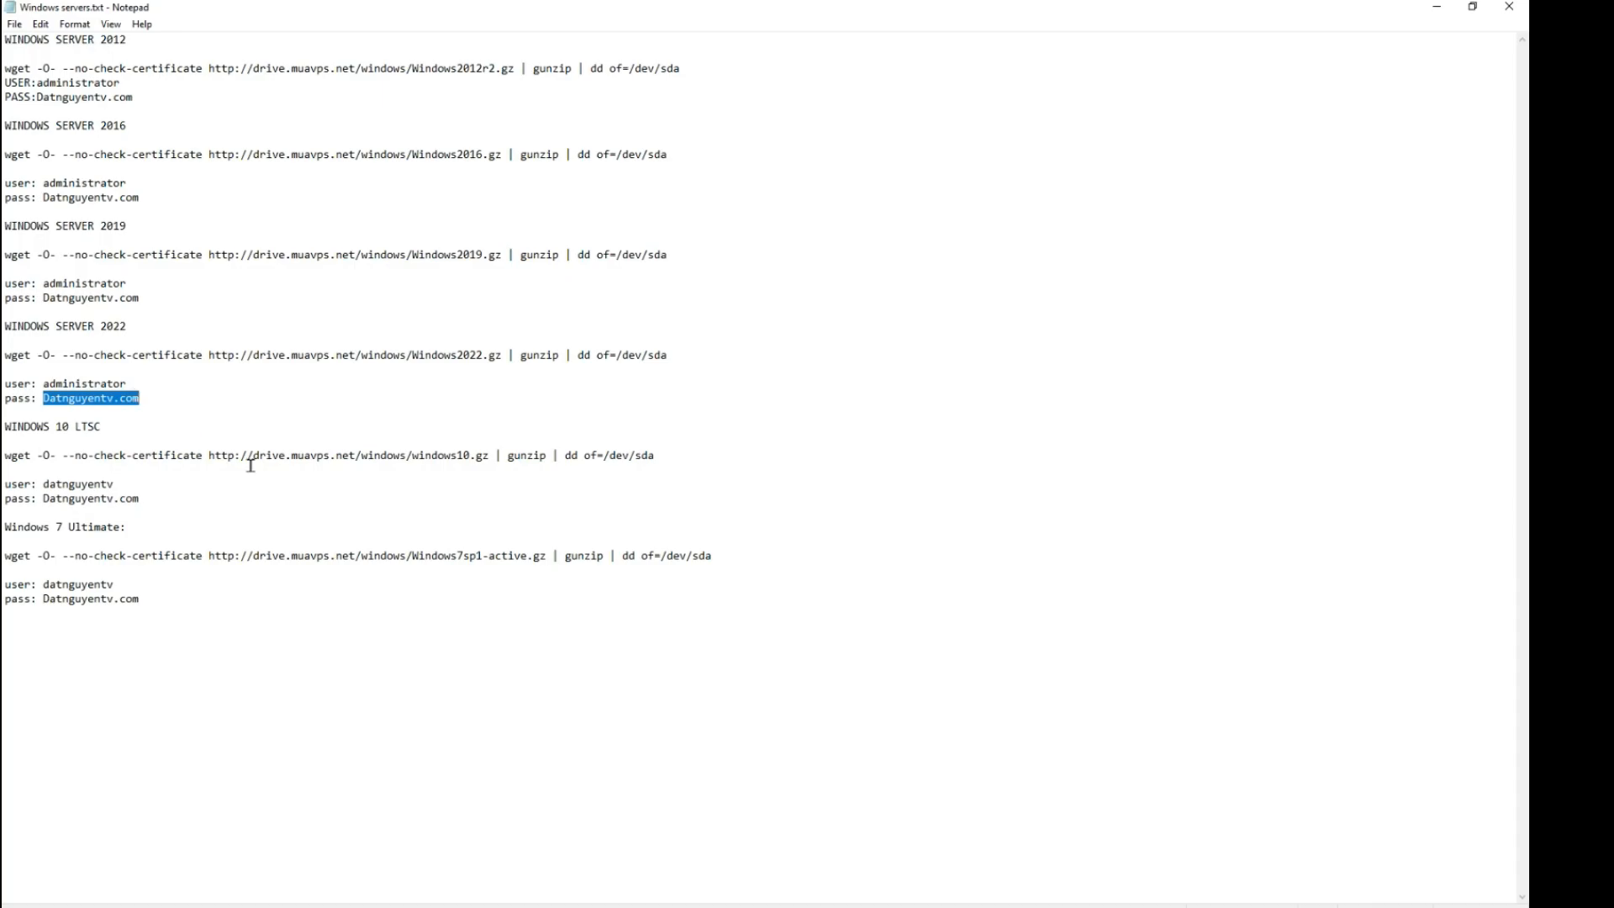
pyautogui.click(607, 891)
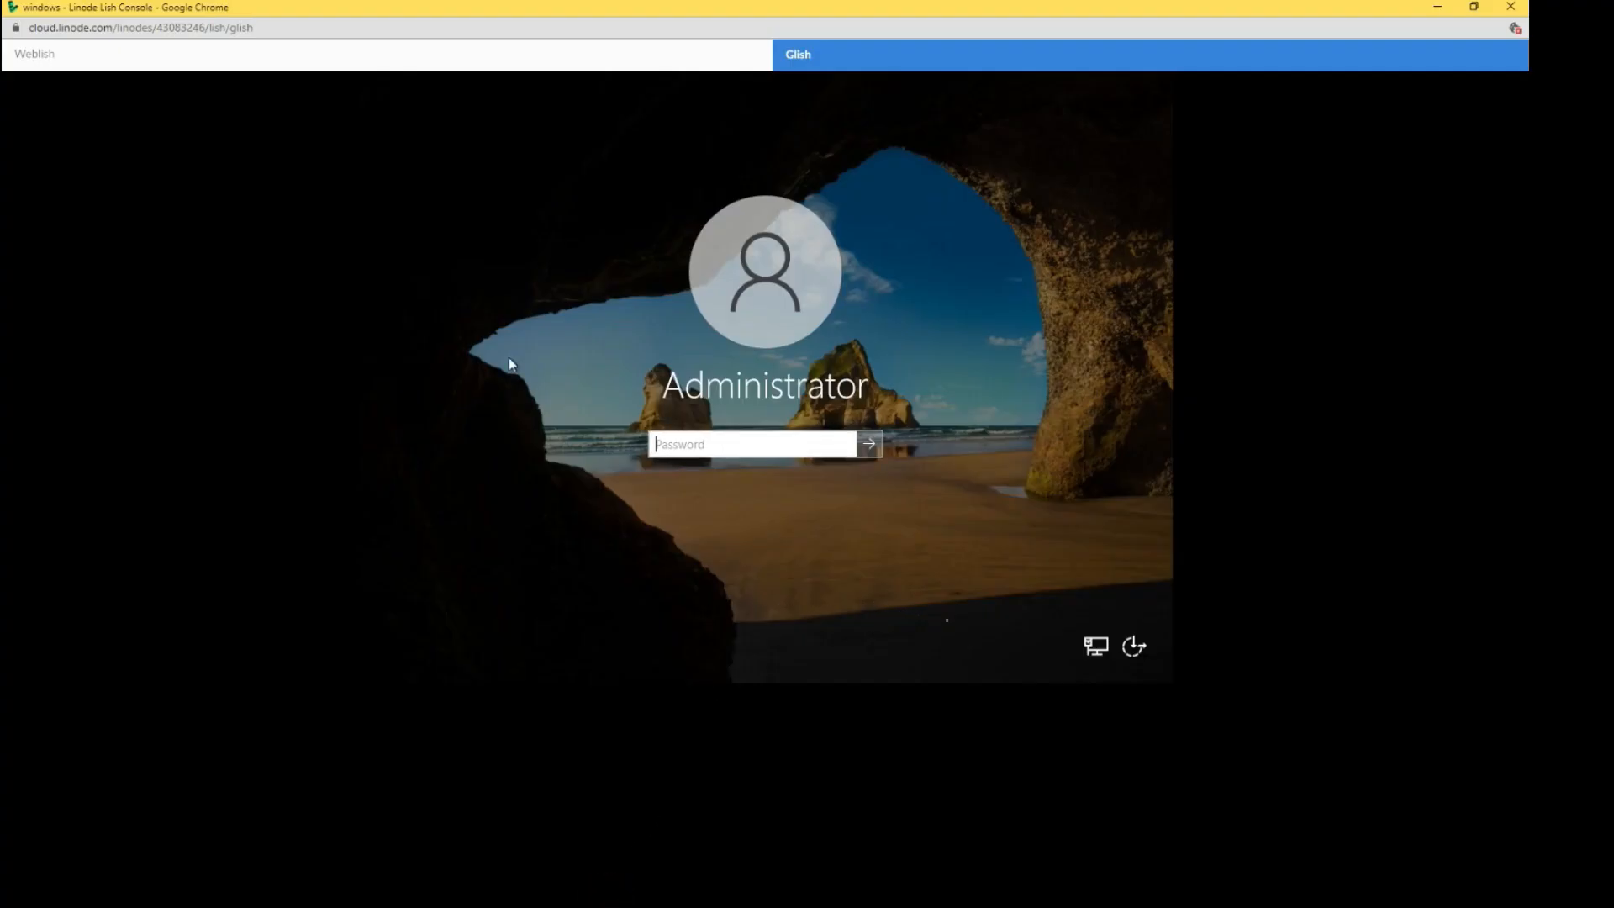
pyautogui.hotkey('ctrl', 'v')
pyautogui.click(866, 446)
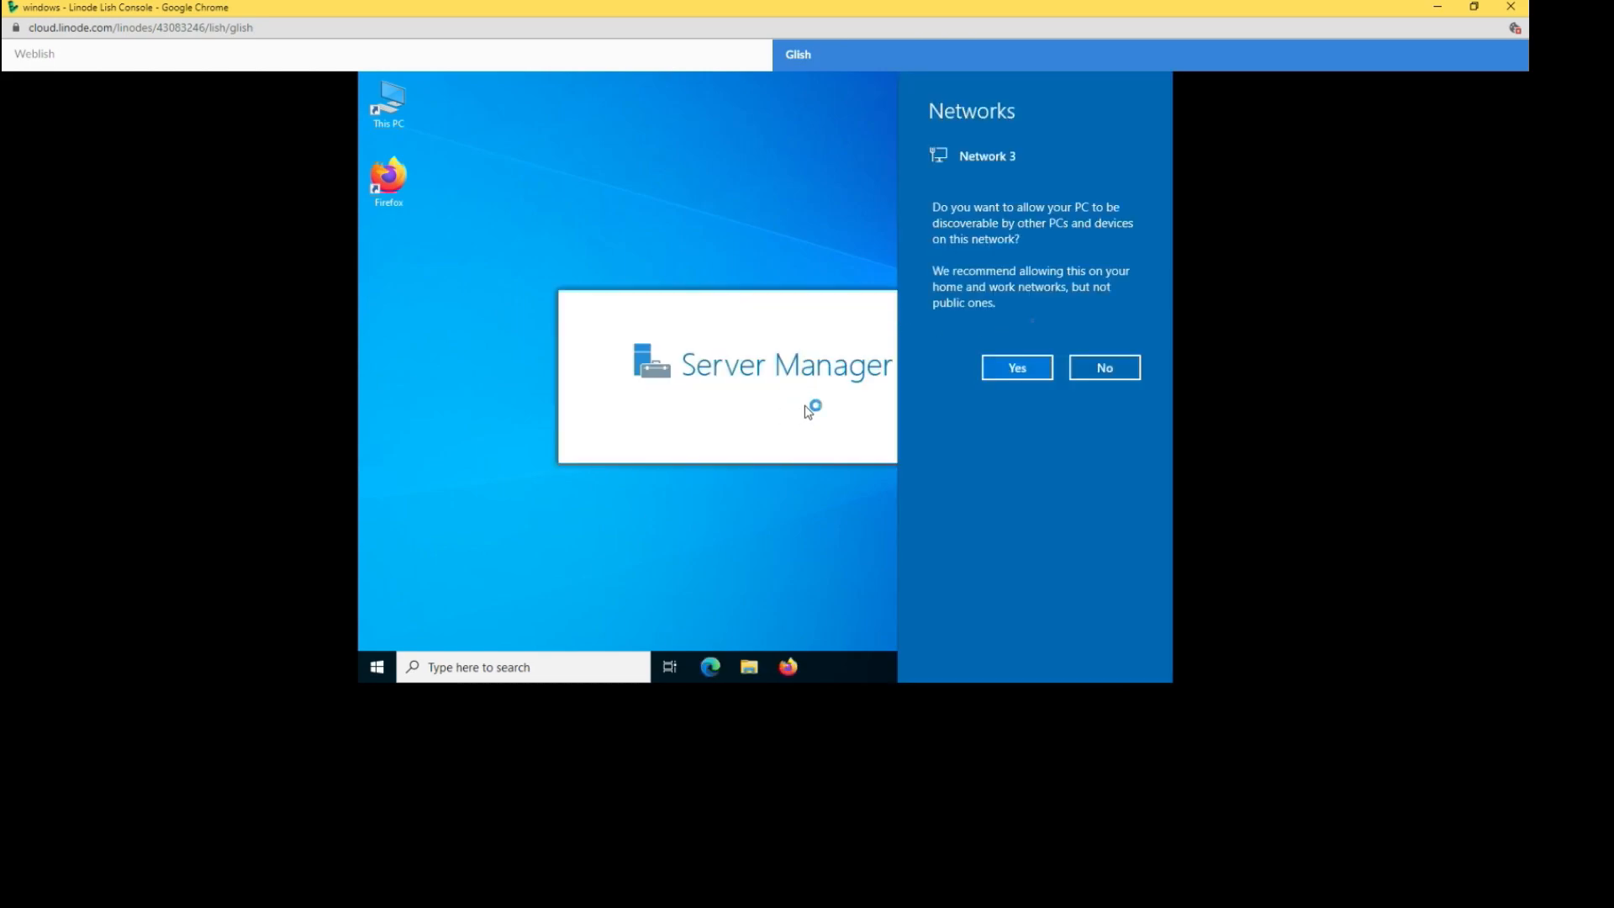
# - Dismiss the network prompt and Server Manager error, then open Control Panel's User Accounts
pyautogui.click(985, 374)
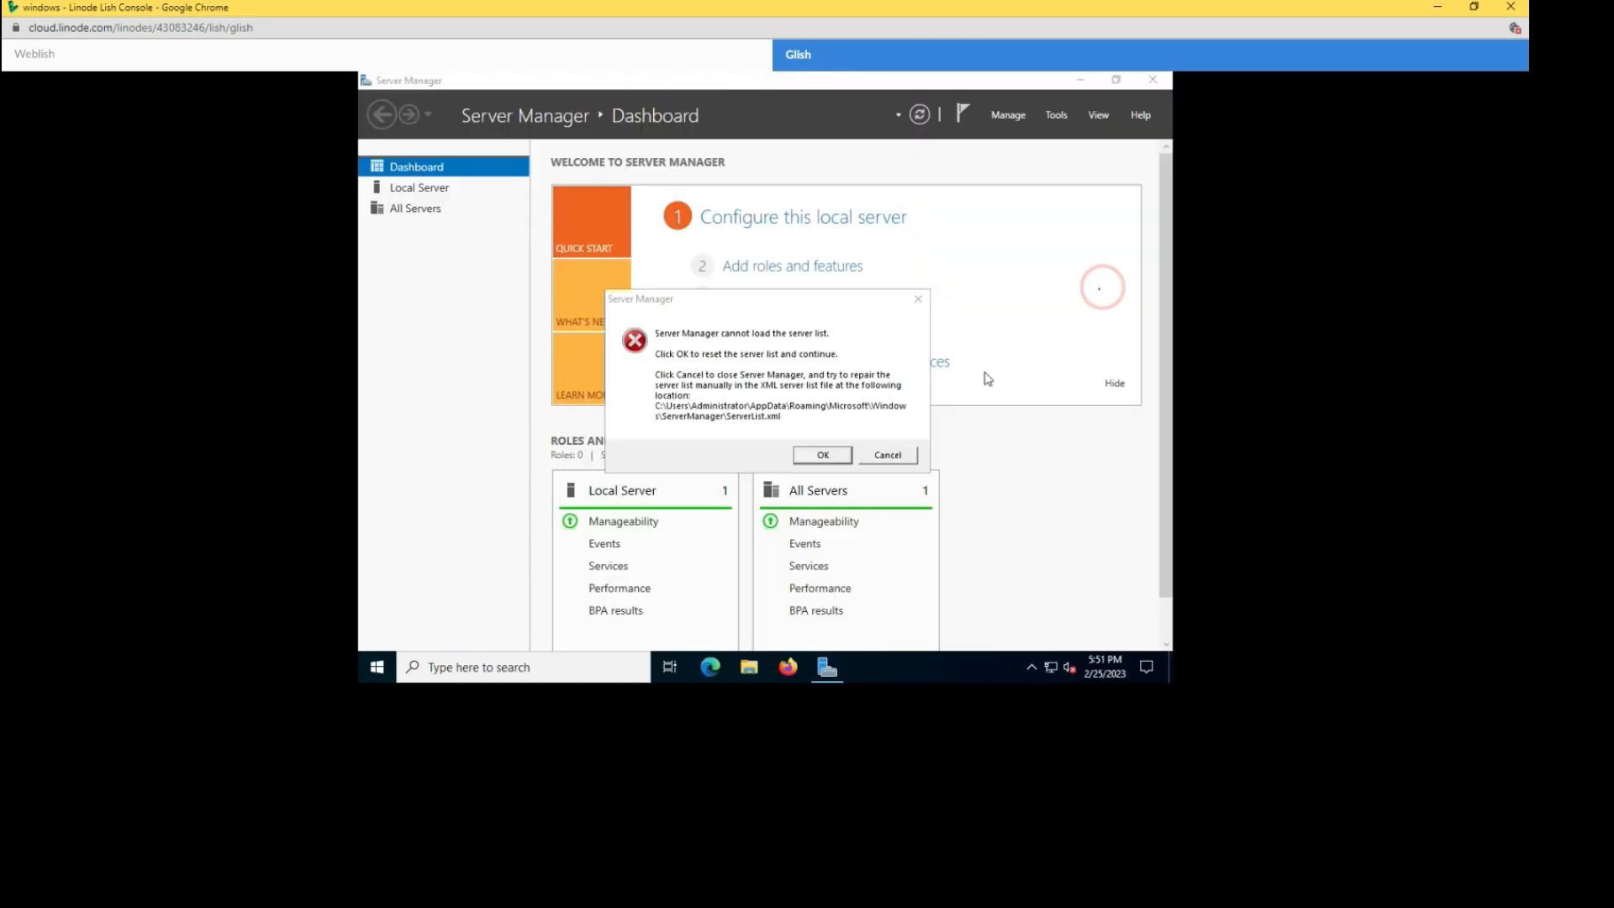
pyautogui.click(894, 452)
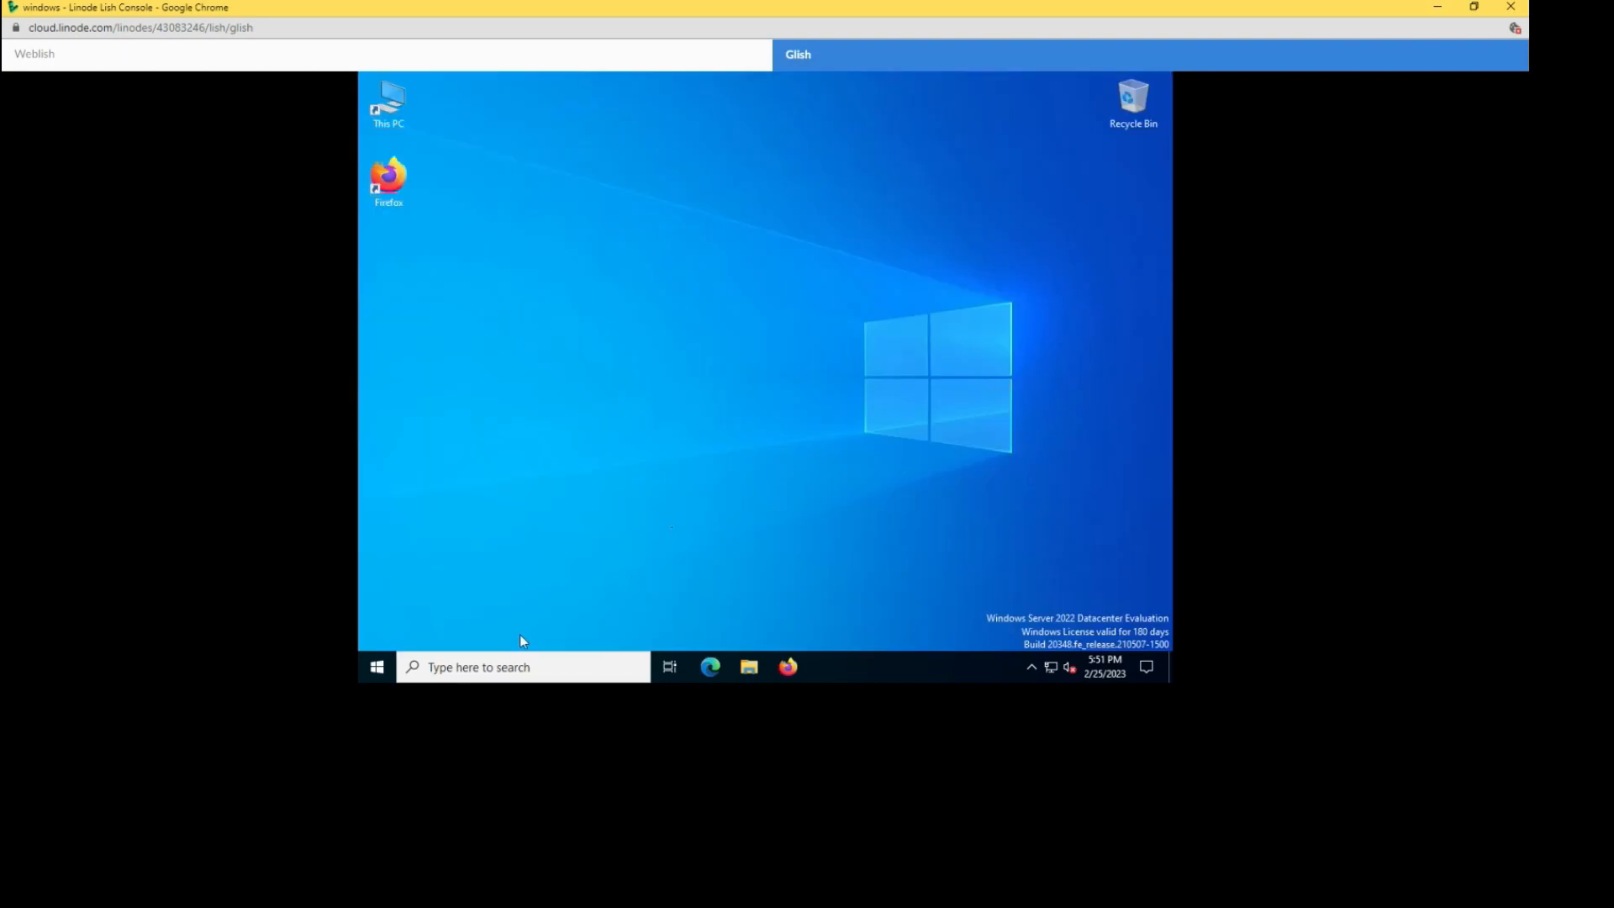
pyautogui.click(384, 669)
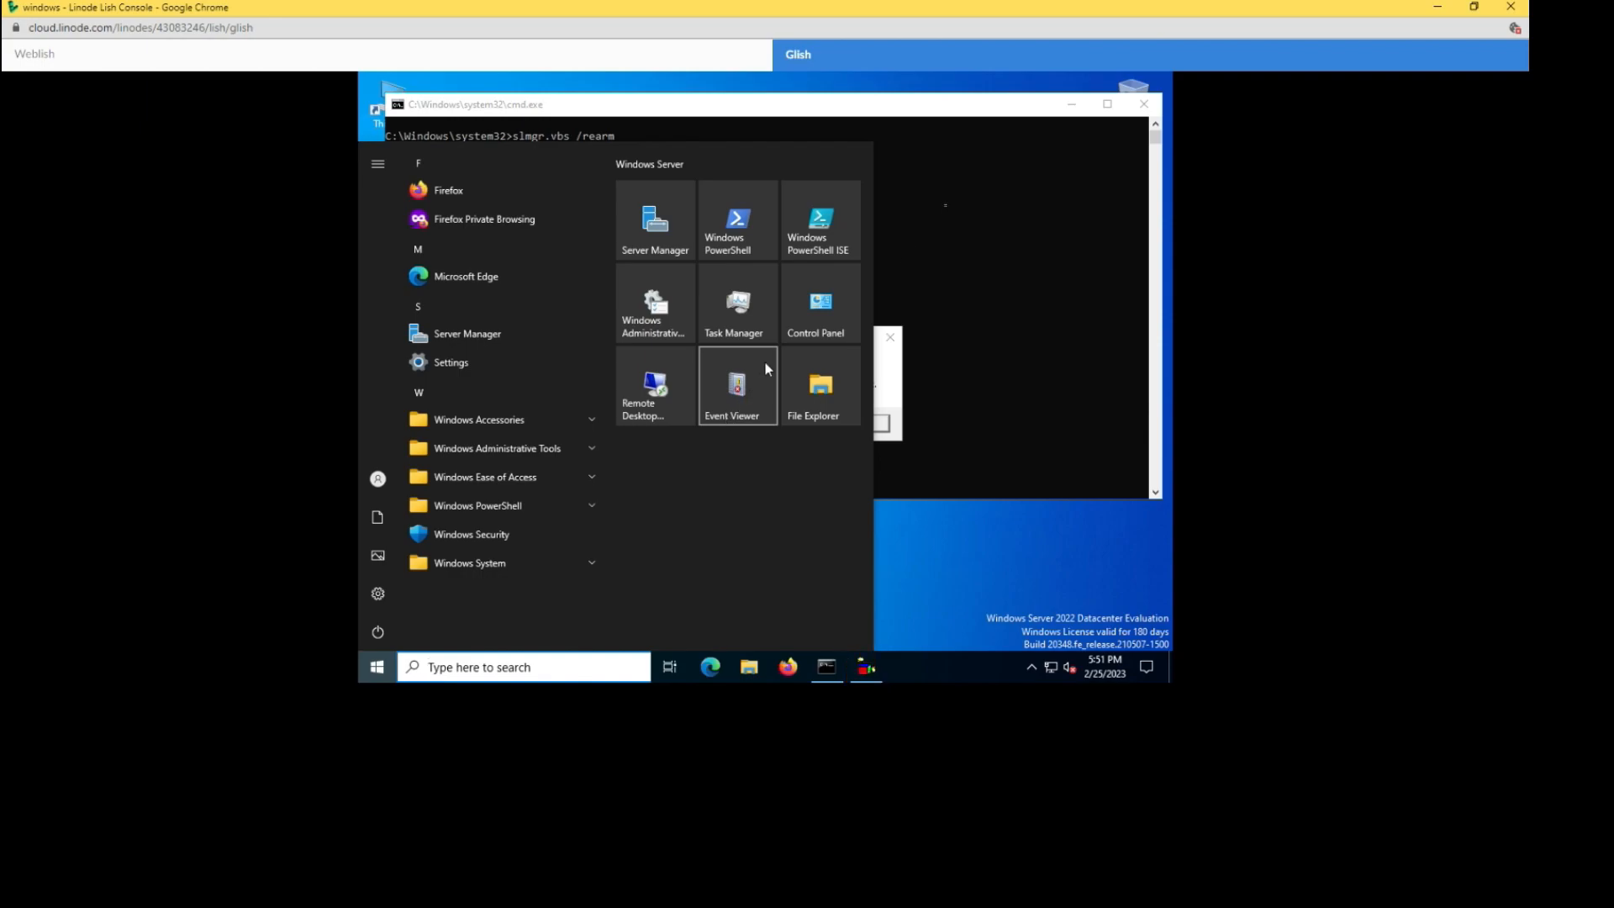
pyautogui.click(788, 334)
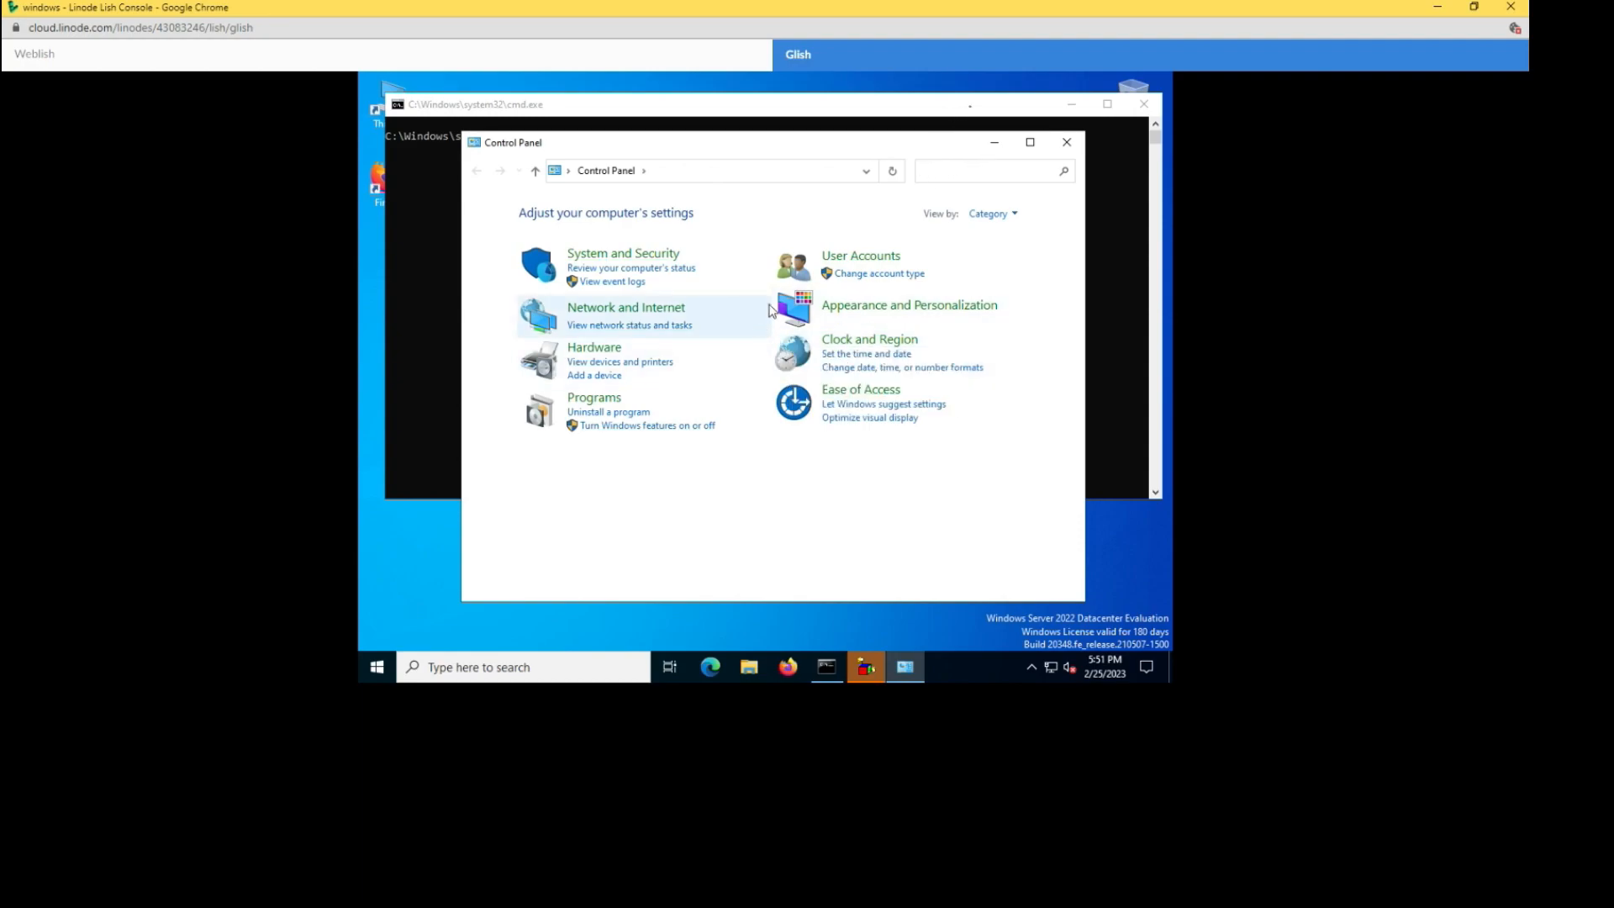
pyautogui.click(794, 279)
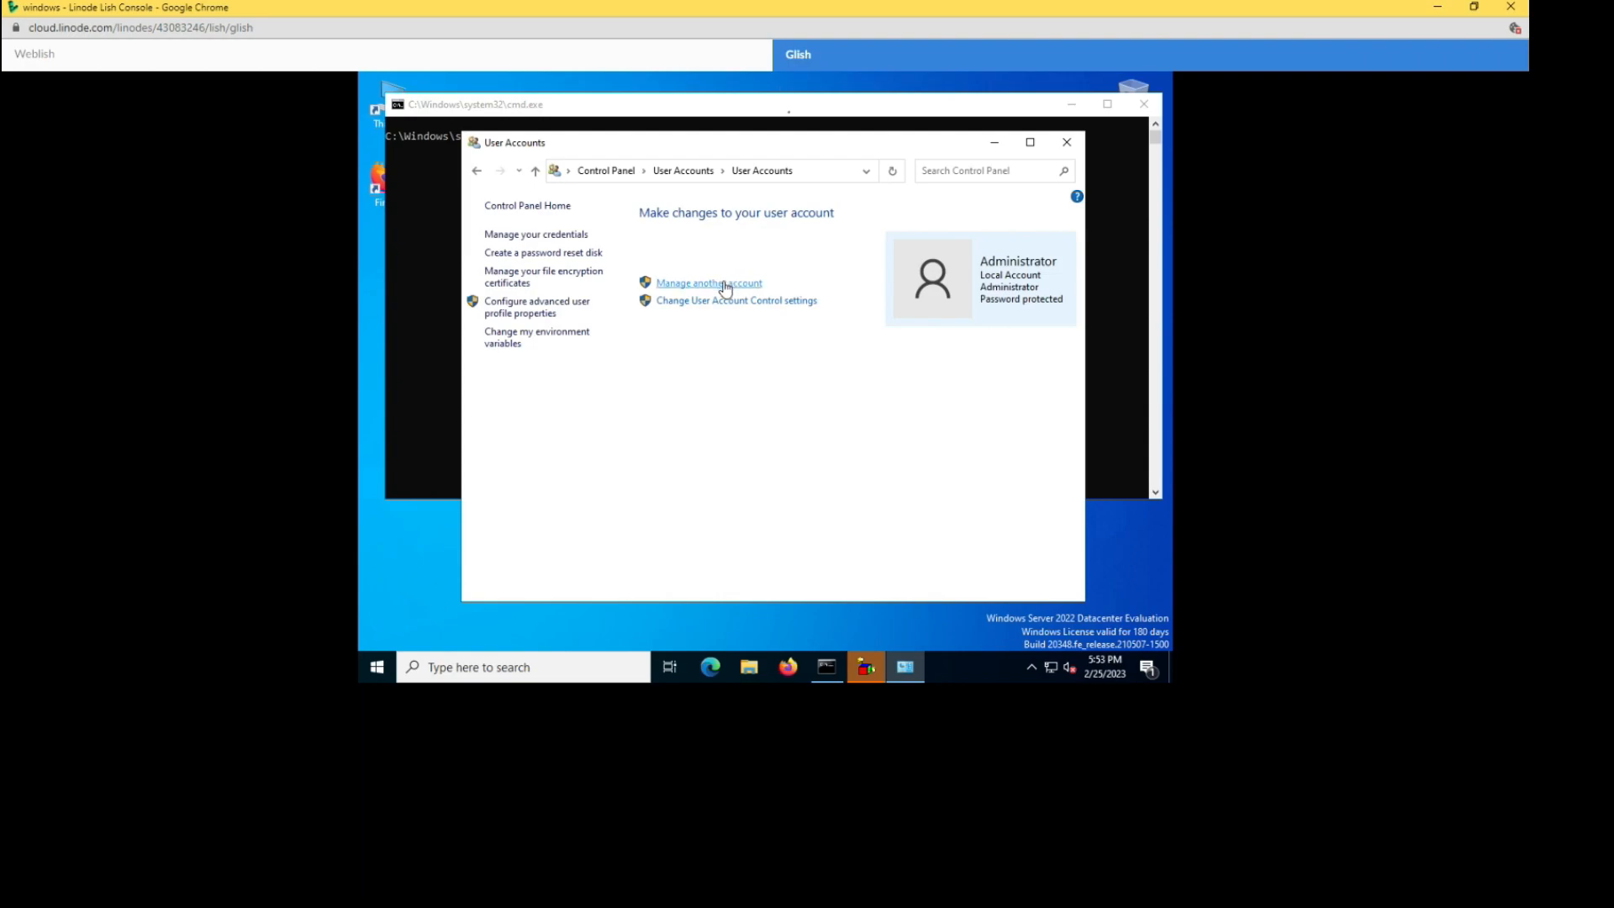
# - Add a local account named 'user' with a password, password confirmation and hint
pyautogui.click(726, 286)
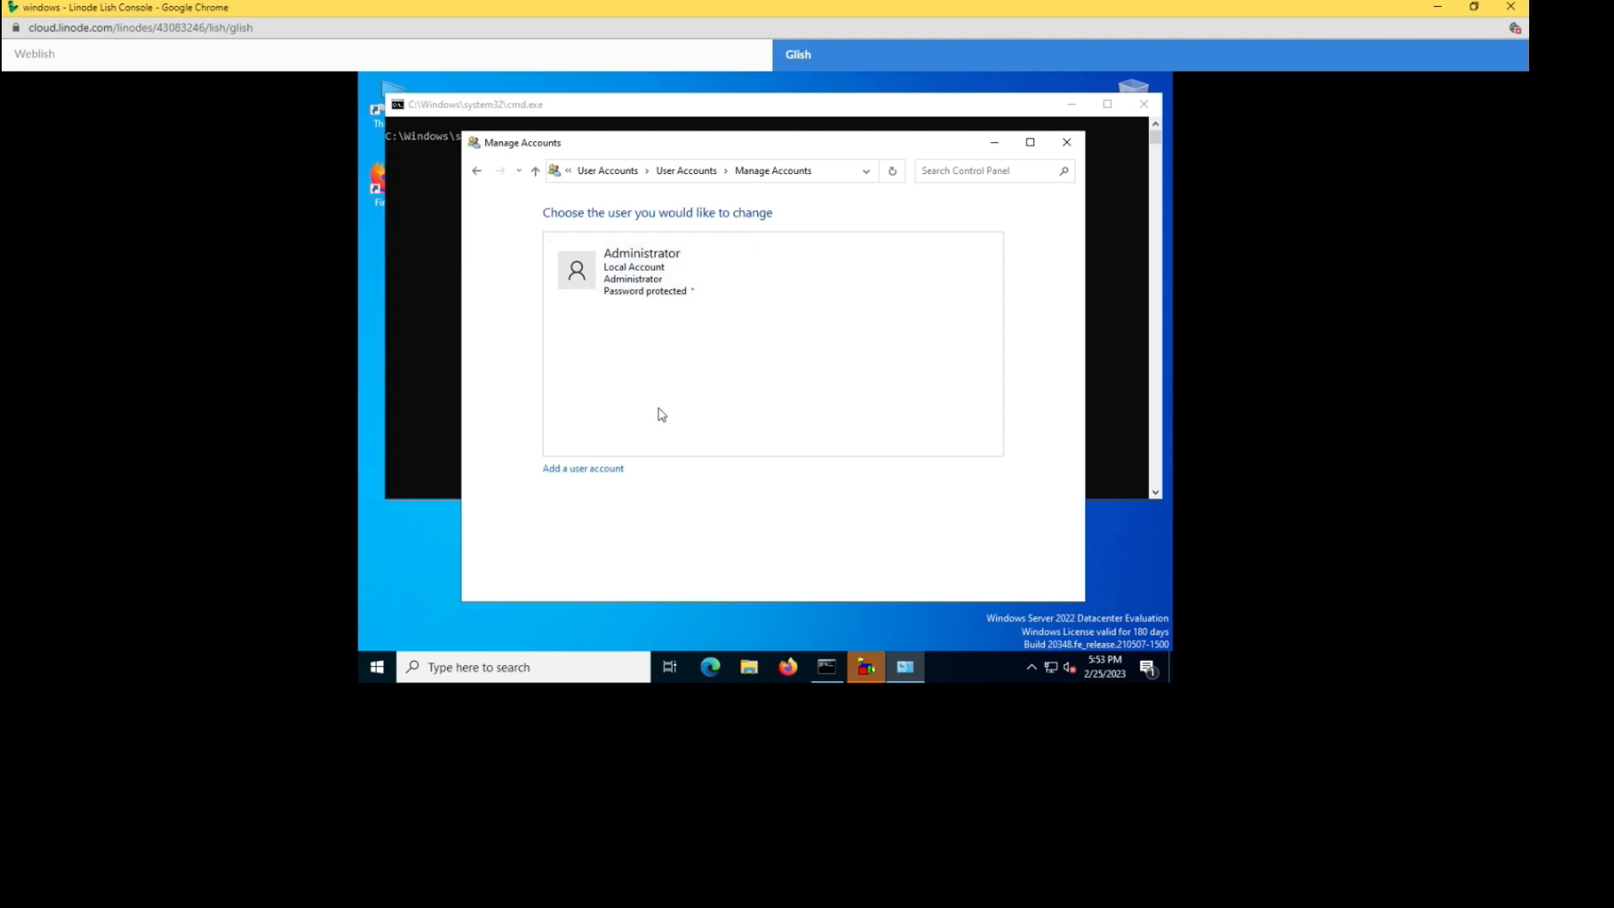
pyautogui.click(607, 470)
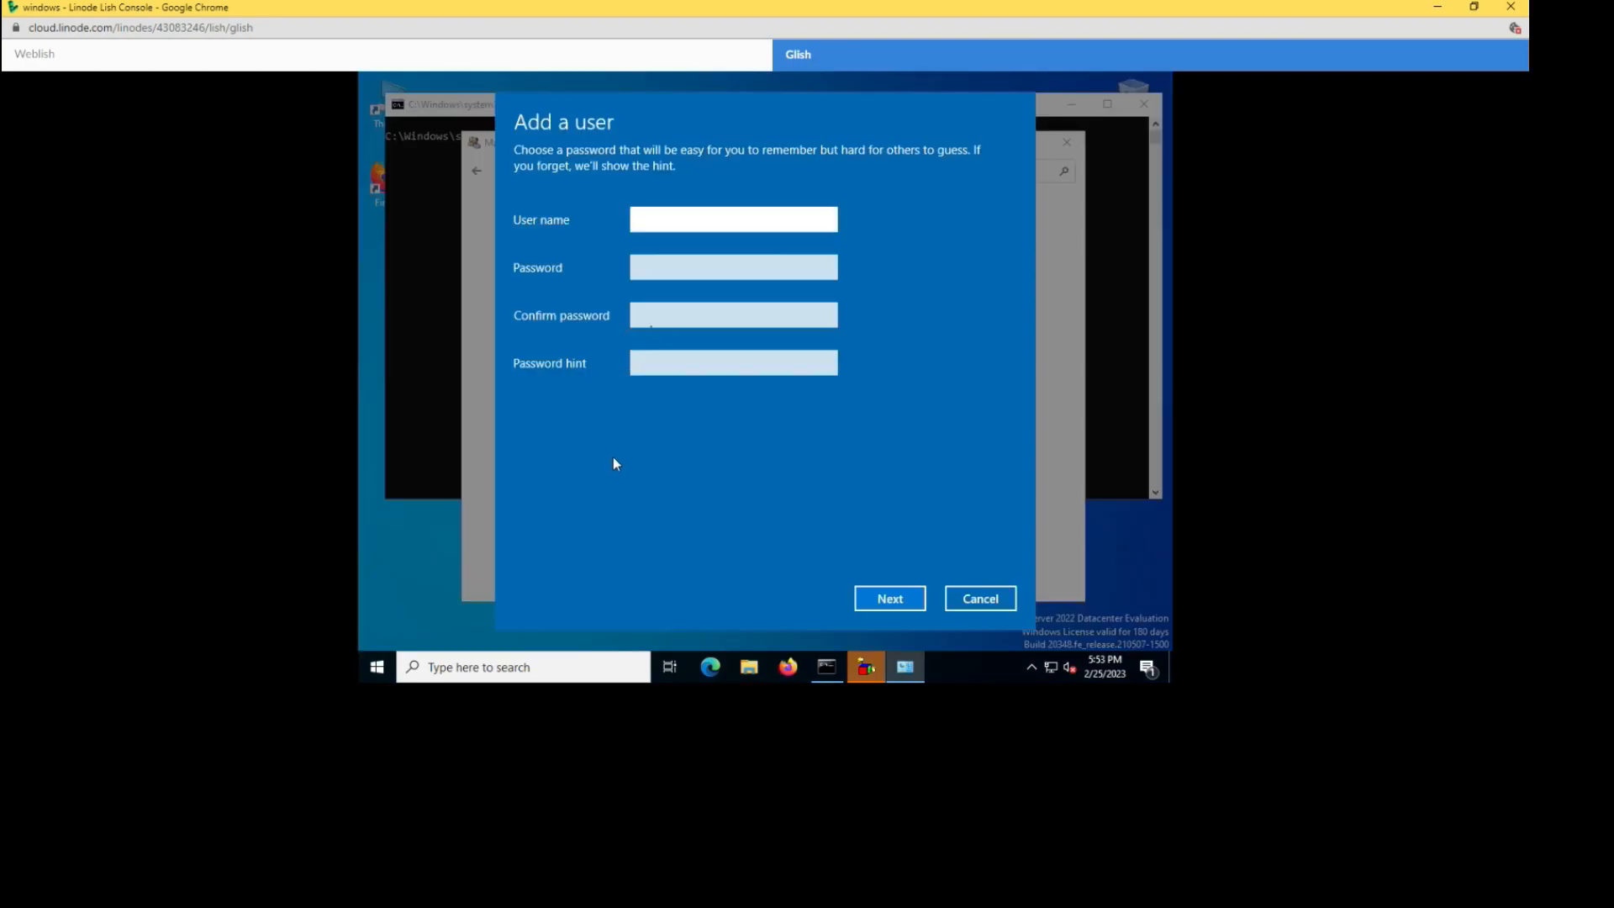
pyautogui.write('user')
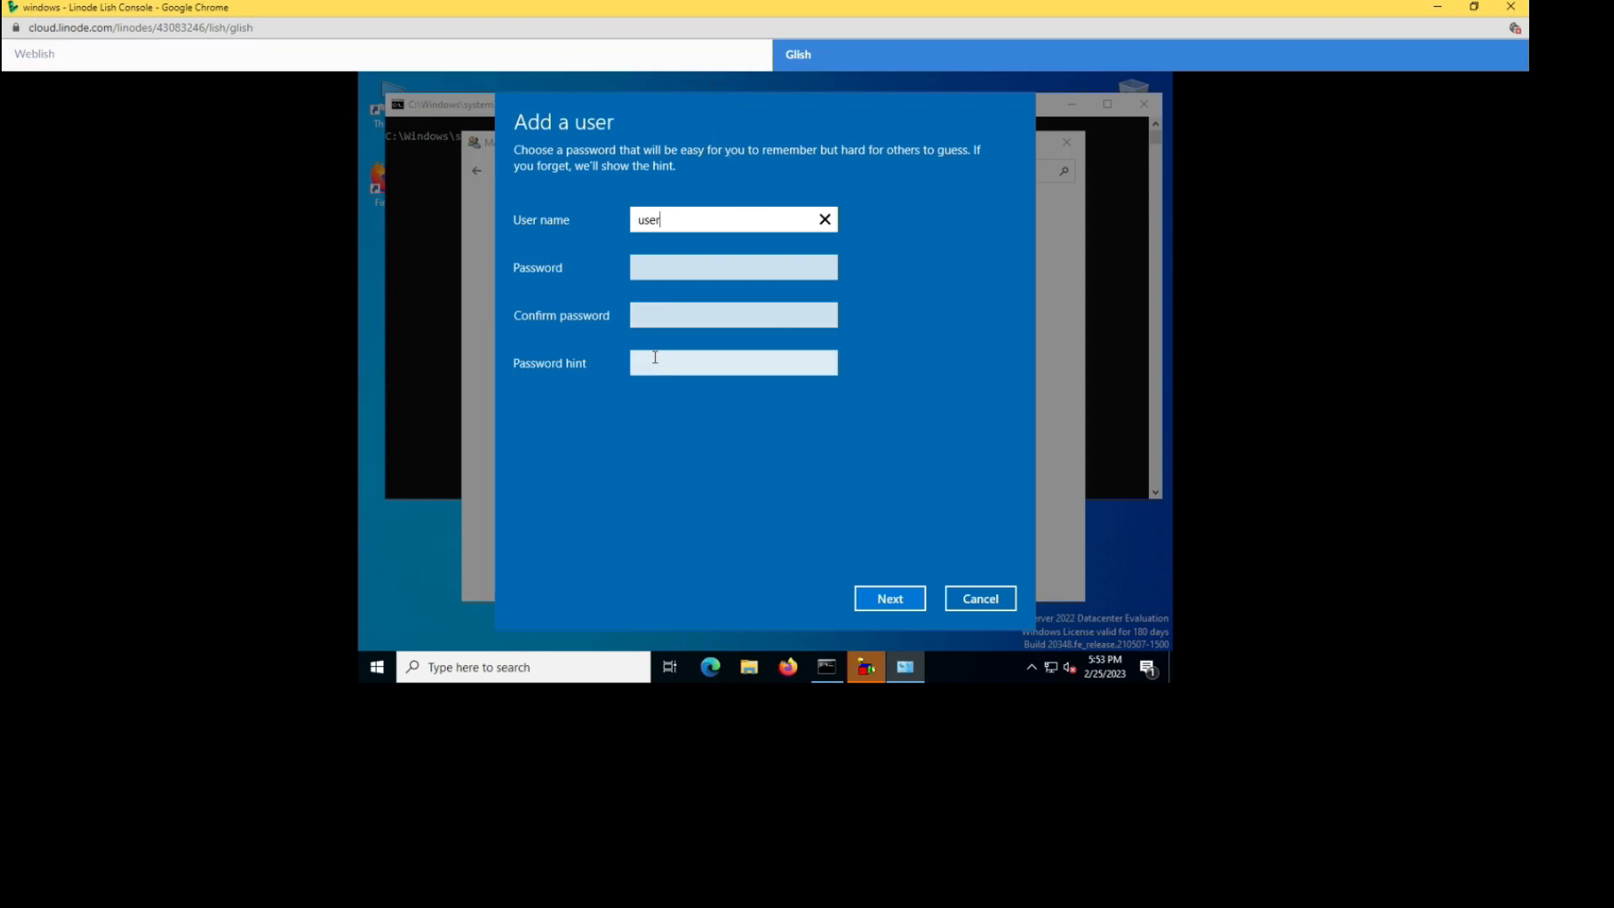
pyautogui.press('Tab')
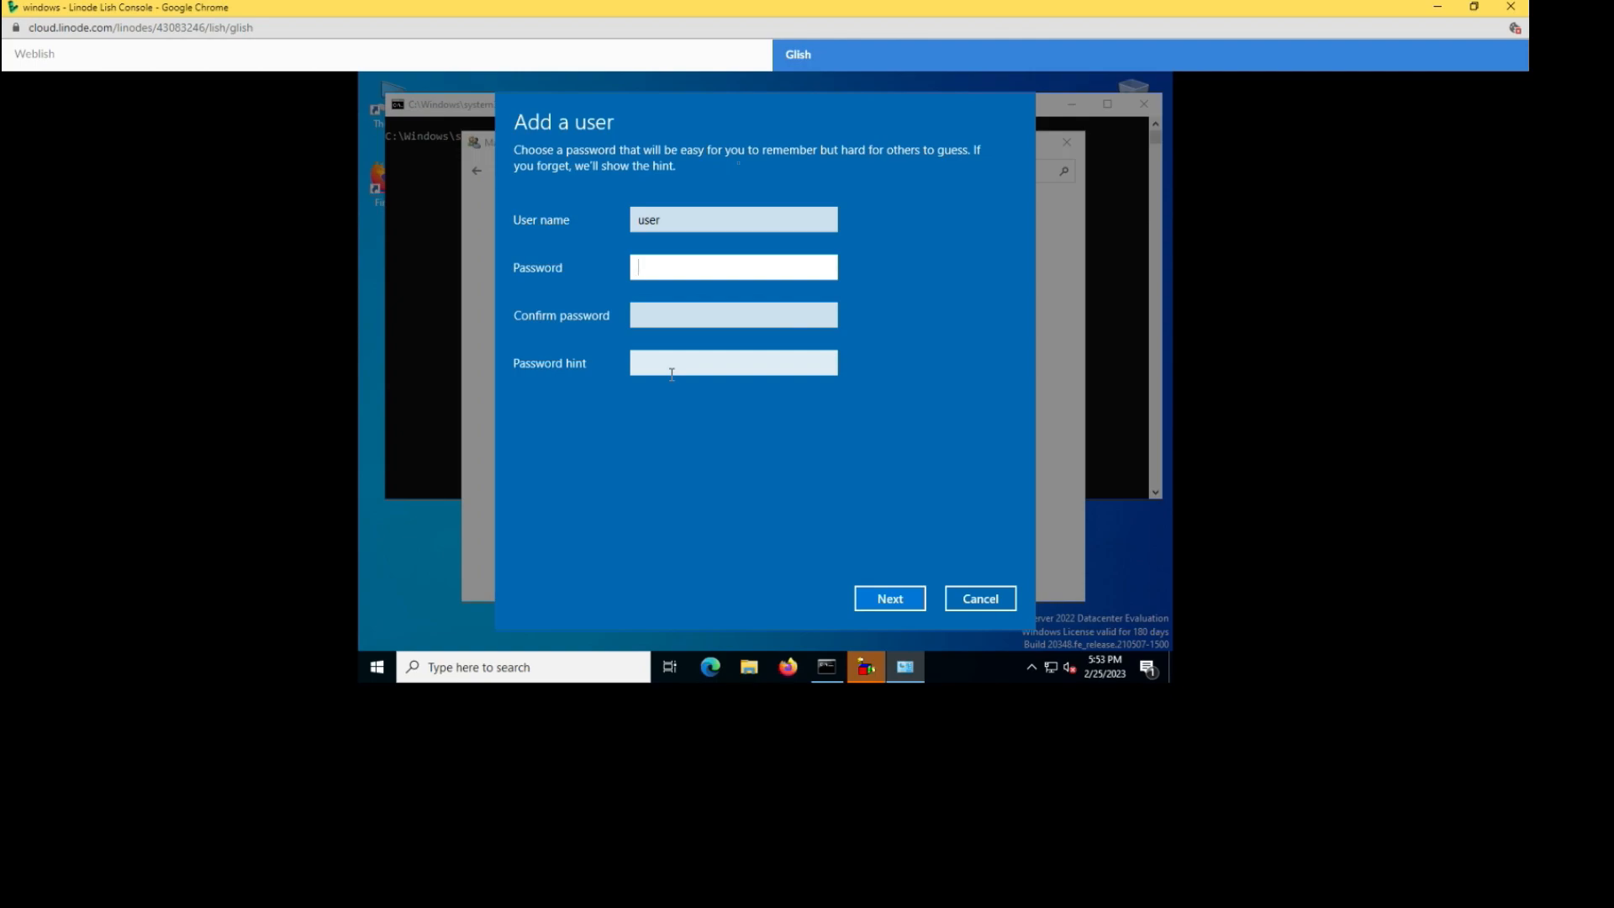
pyautogui.write('password1')
pyautogui.press('Tab')
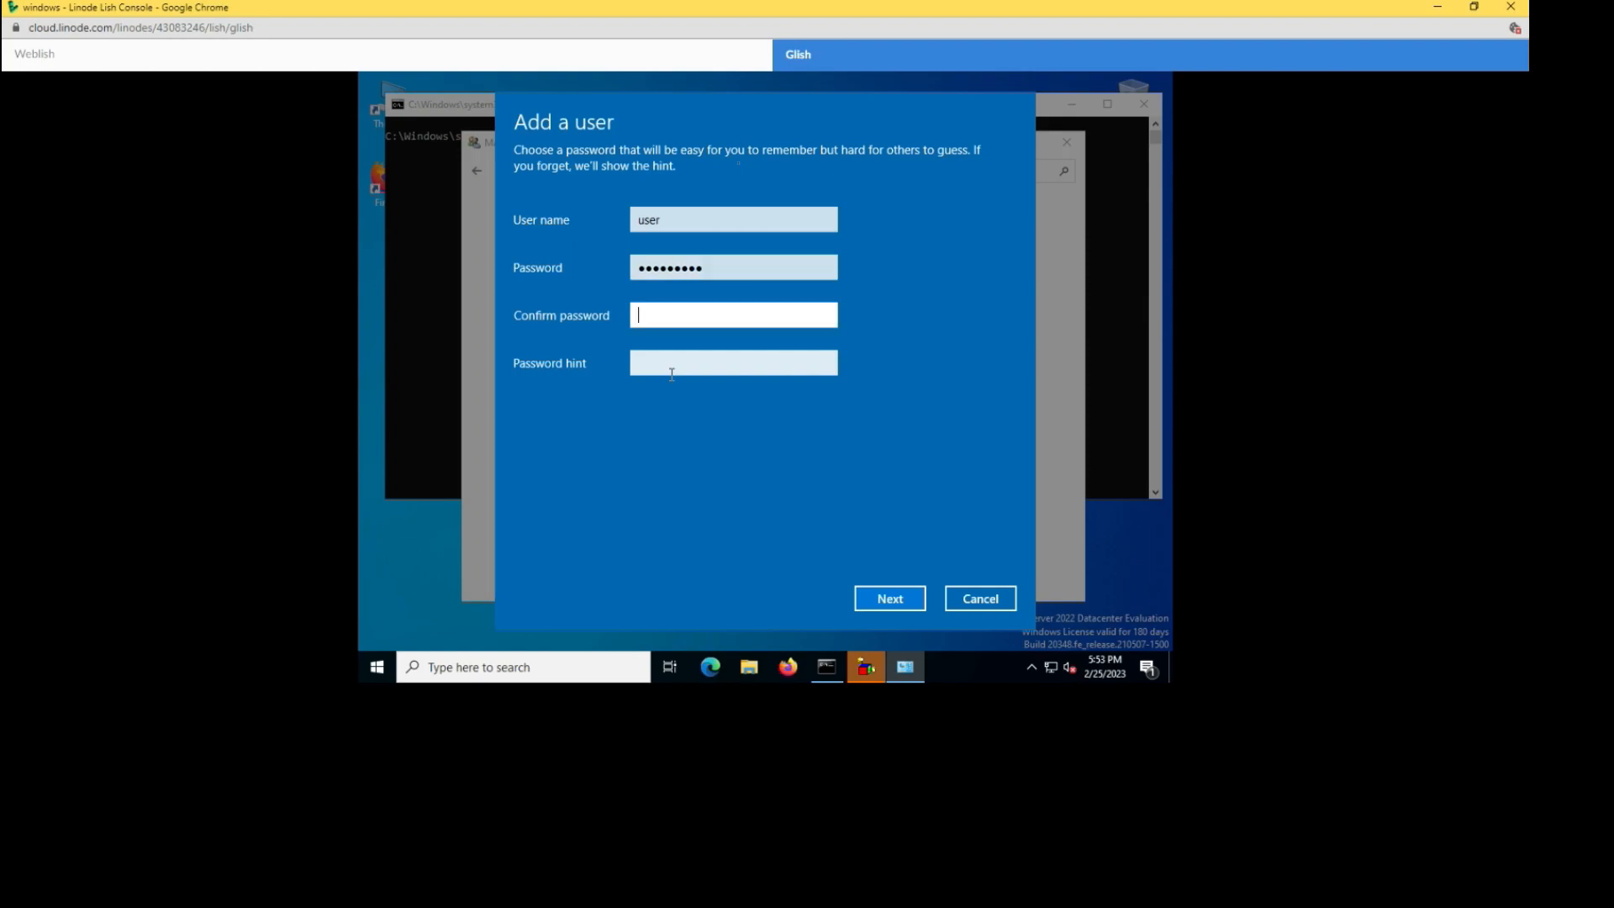
pyautogui.write('Passw')
pyautogui.press('Tab')
pyautogui.write('1234')
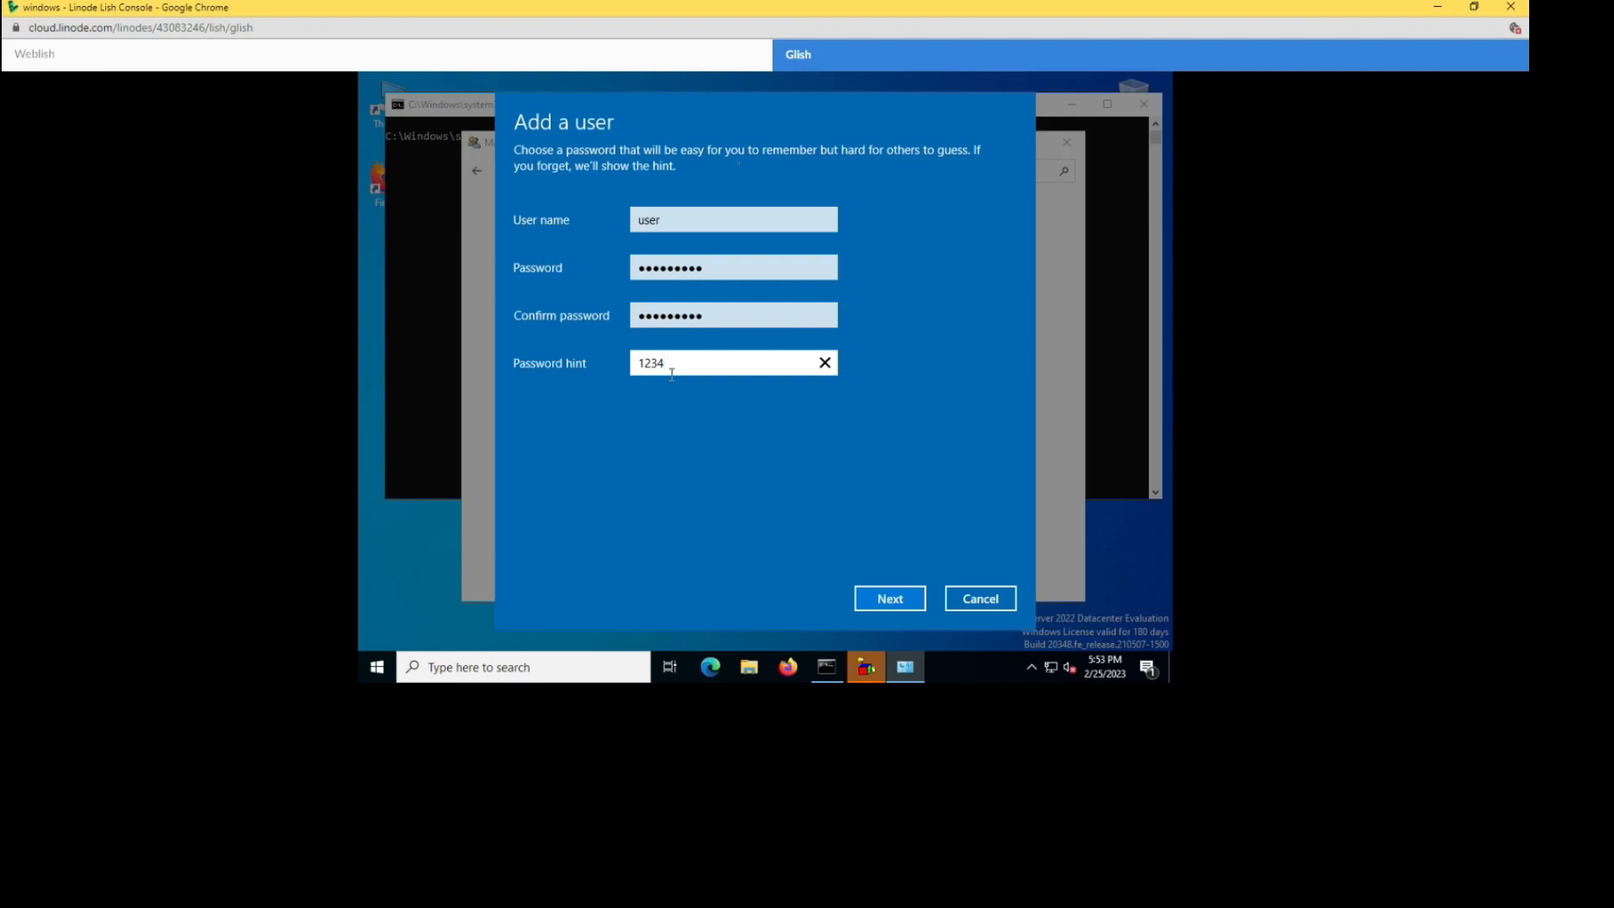
pyautogui.press('Return')
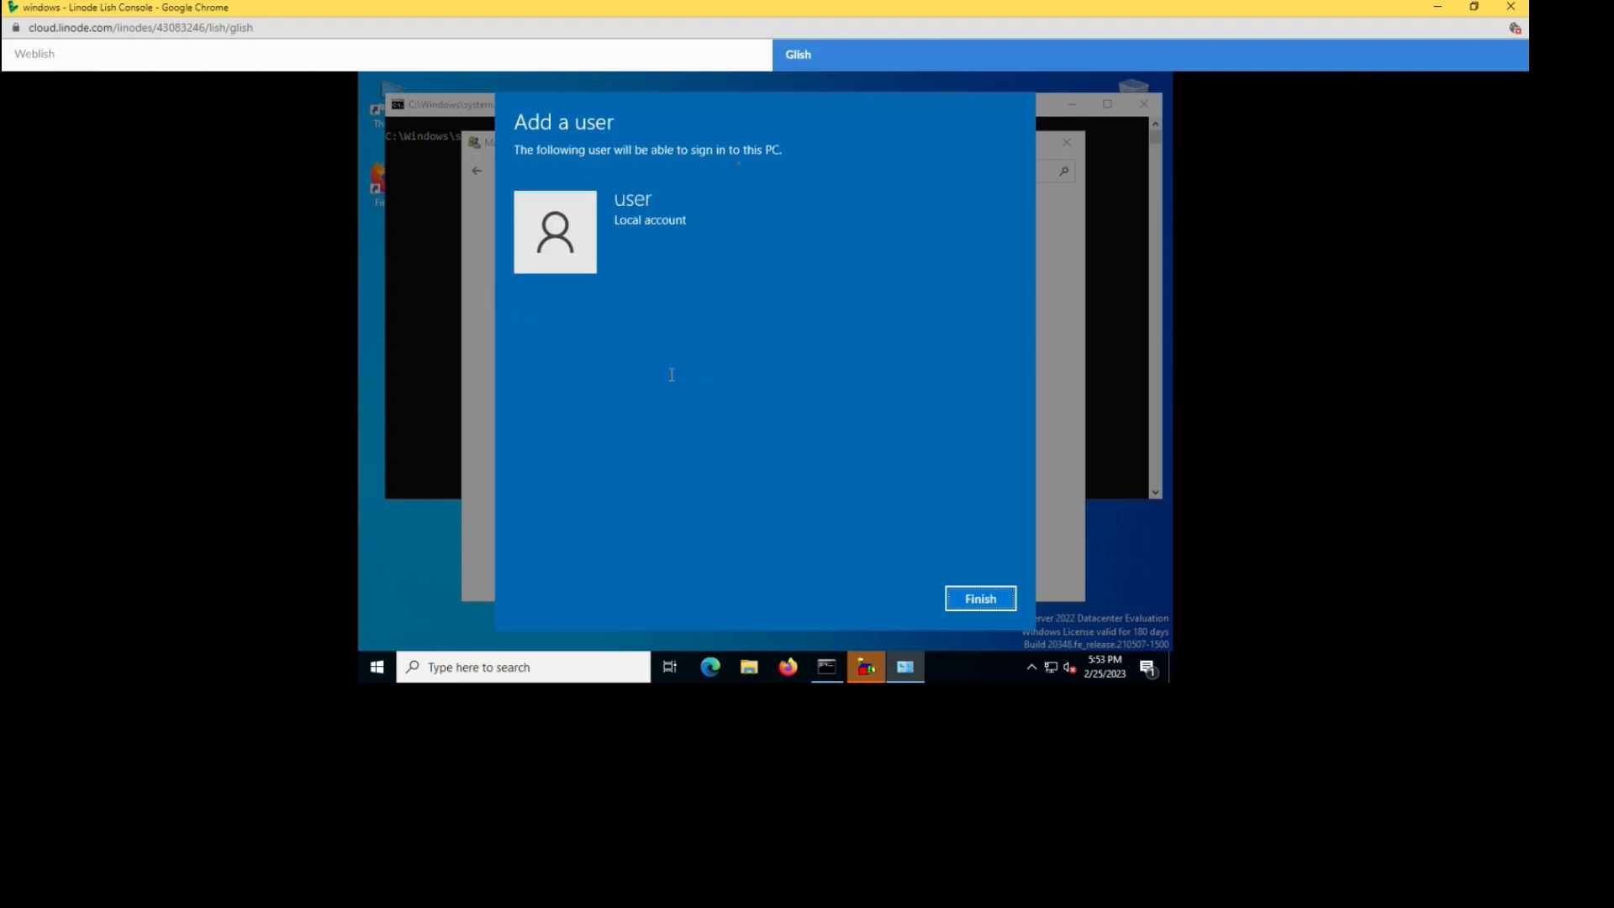
pyautogui.press('Return')
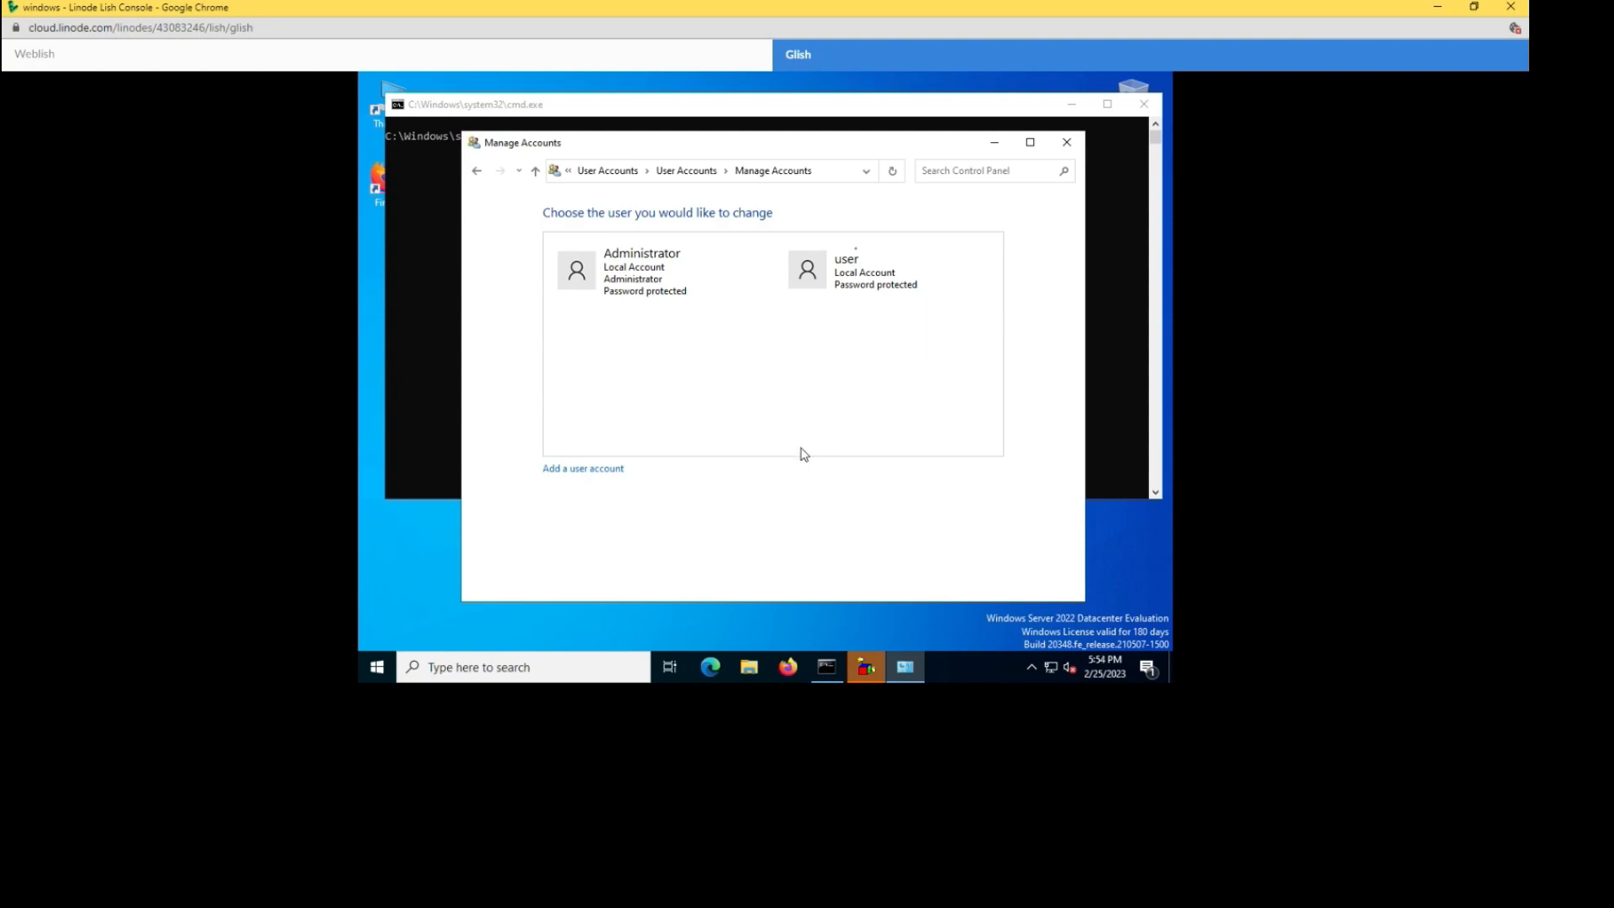
# - Change the 'user' account's type from Standard to Administrator
pyautogui.click(851, 265)
pyautogui.click(822, 288)
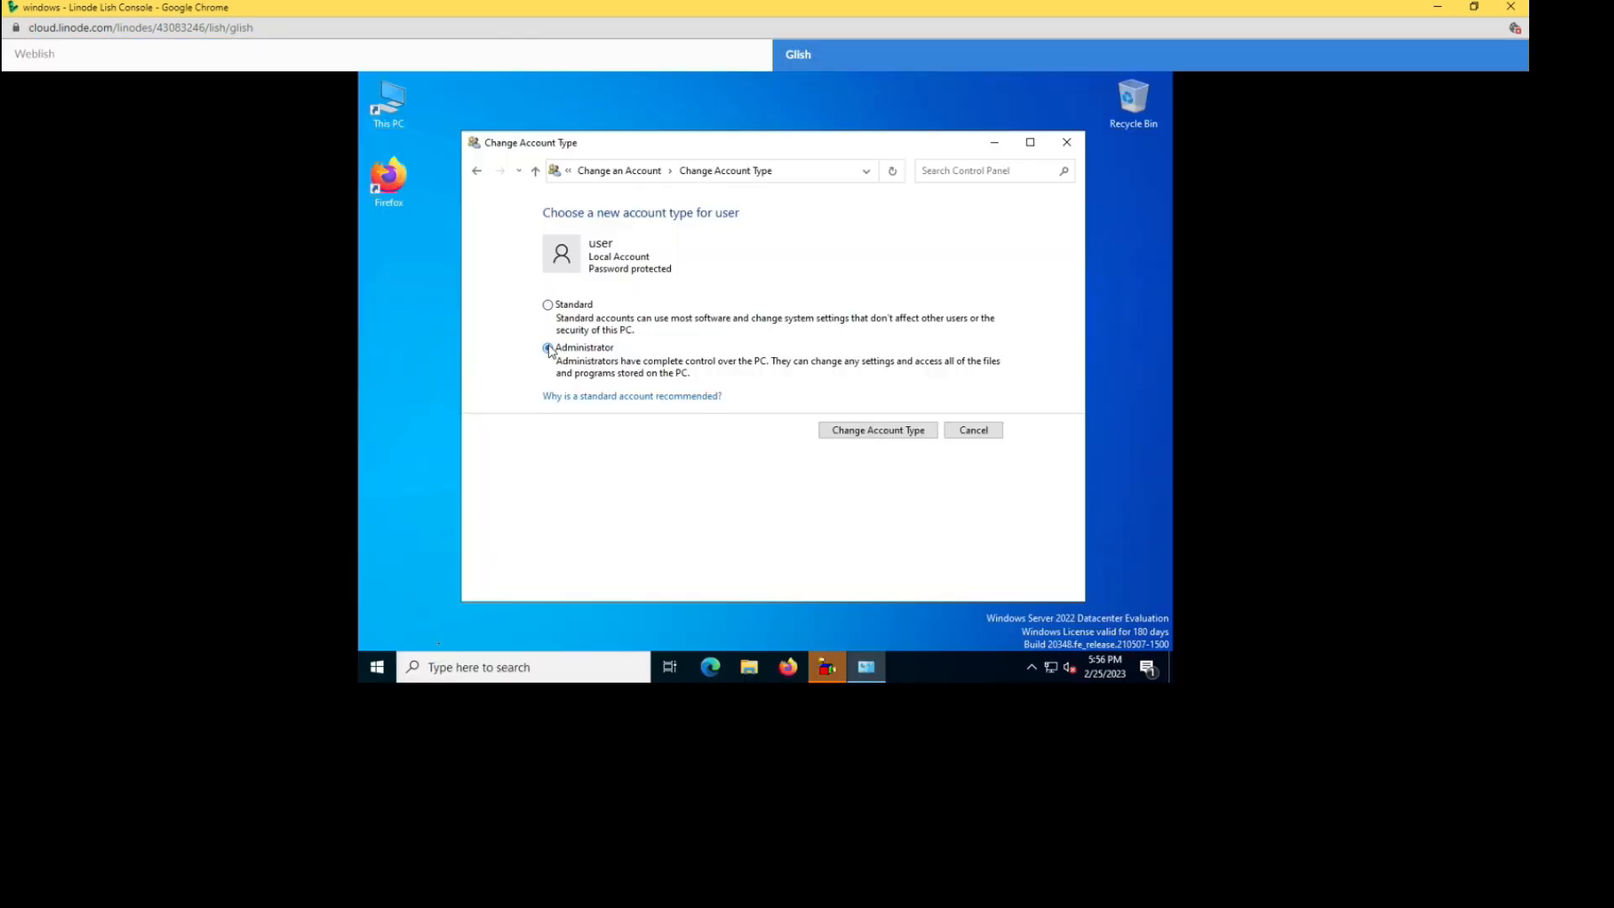
pyautogui.press('Return')
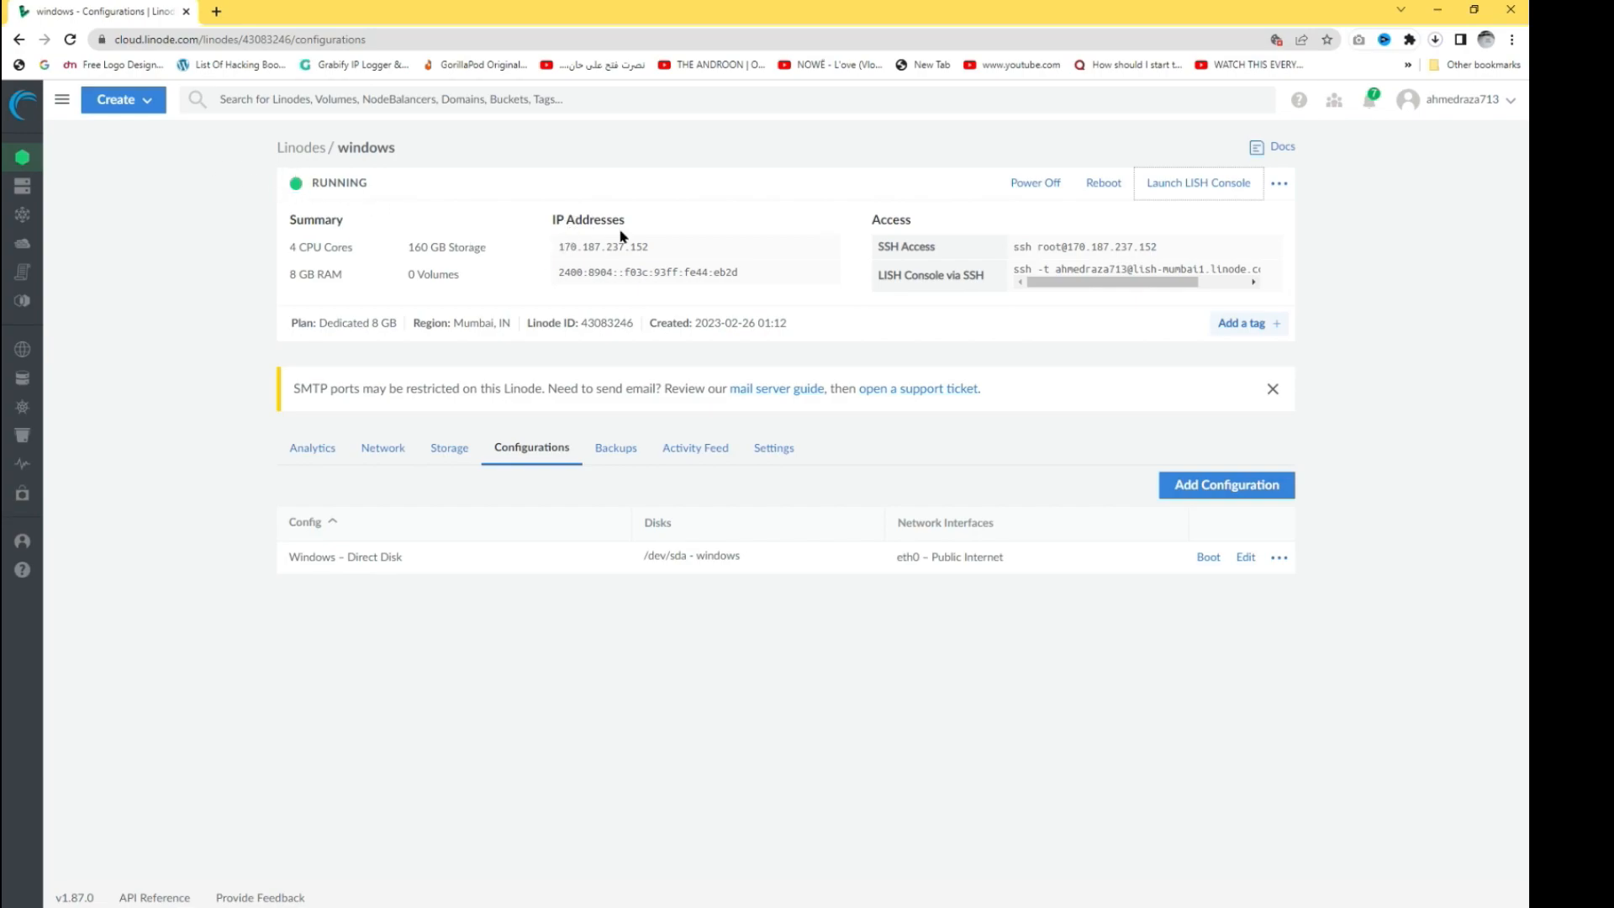
# - Copy the server's IPv4 address and paste it as the computer in Remote Desktop Connection
pyautogui.click(824, 246)
pyautogui.press('super')
pyautogui.write('rdp')
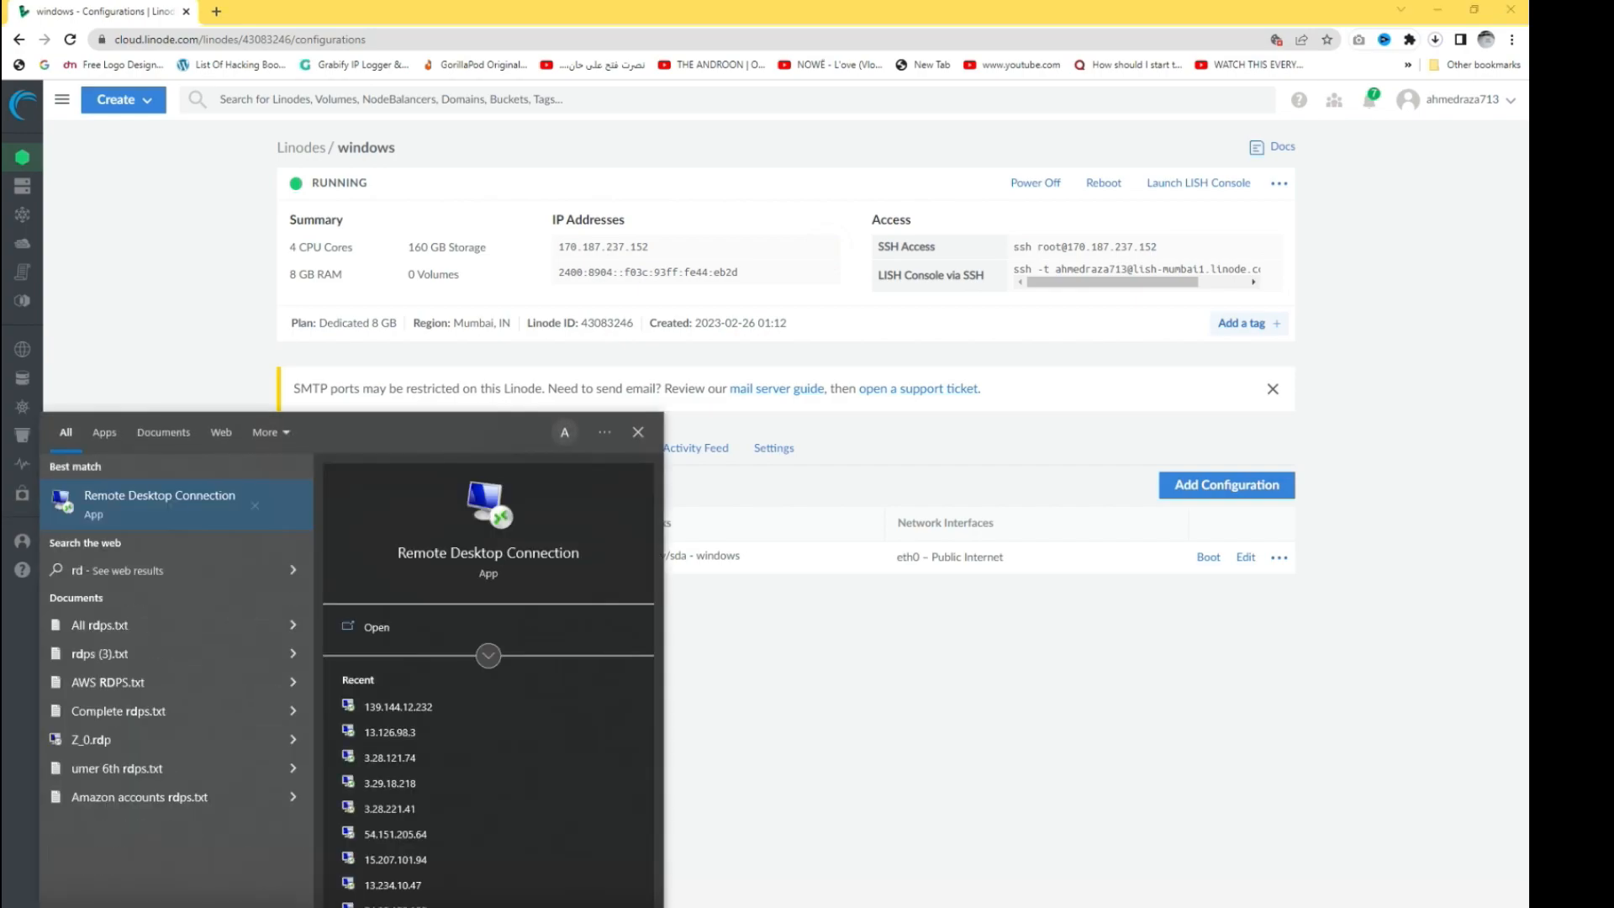
pyautogui.click(144, 502)
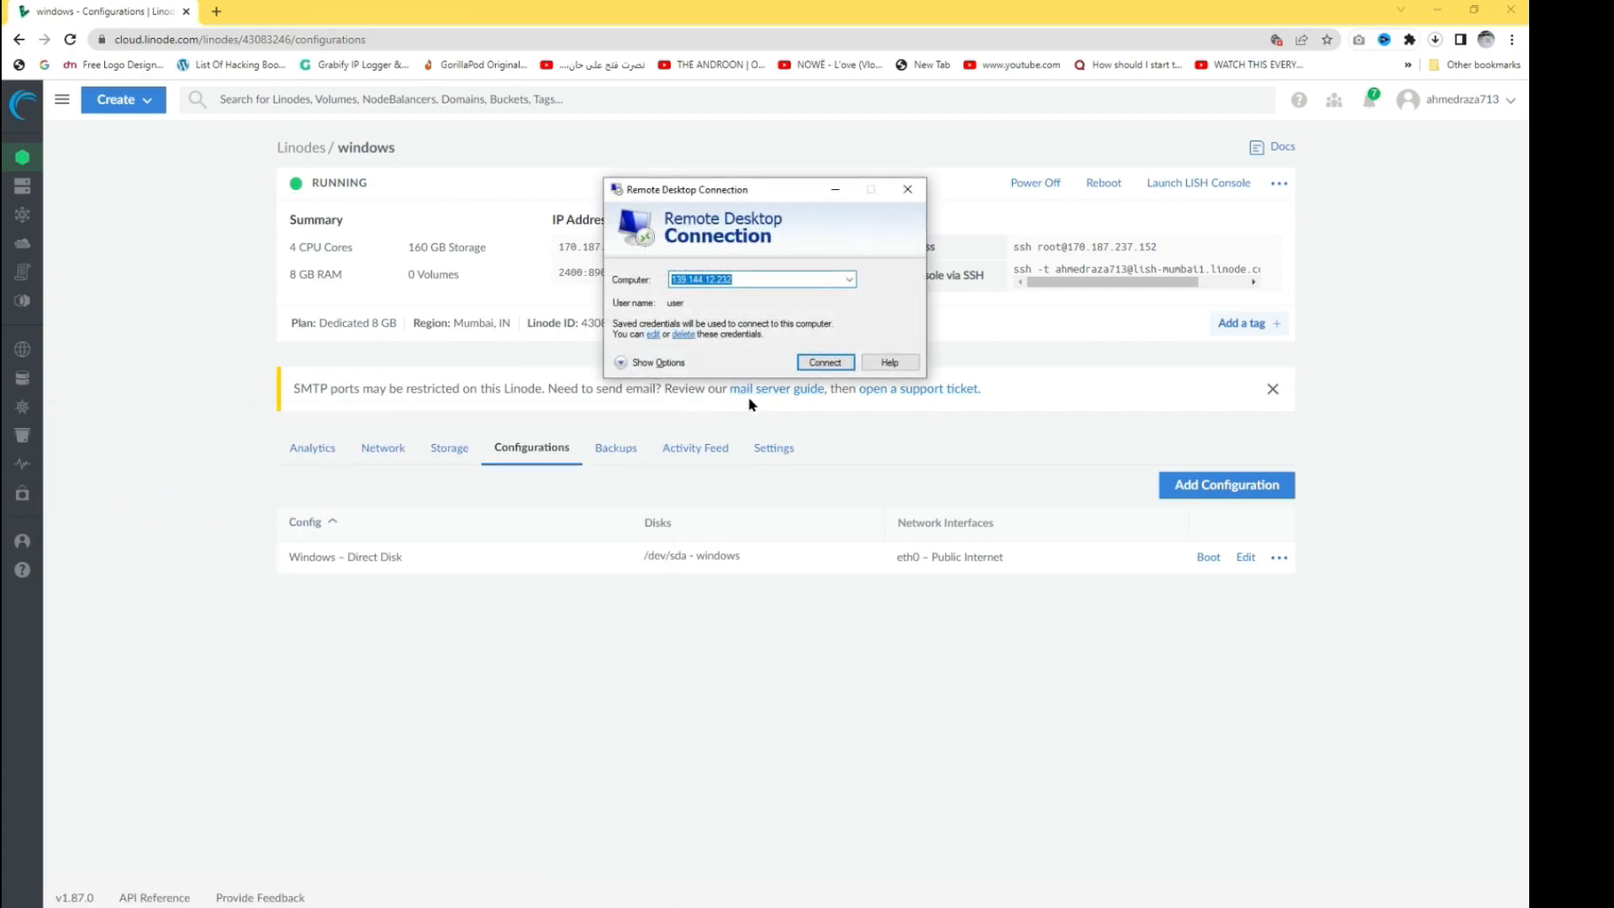
pyautogui.moveTo(760, 194); pyautogui.dragTo(781, 388)
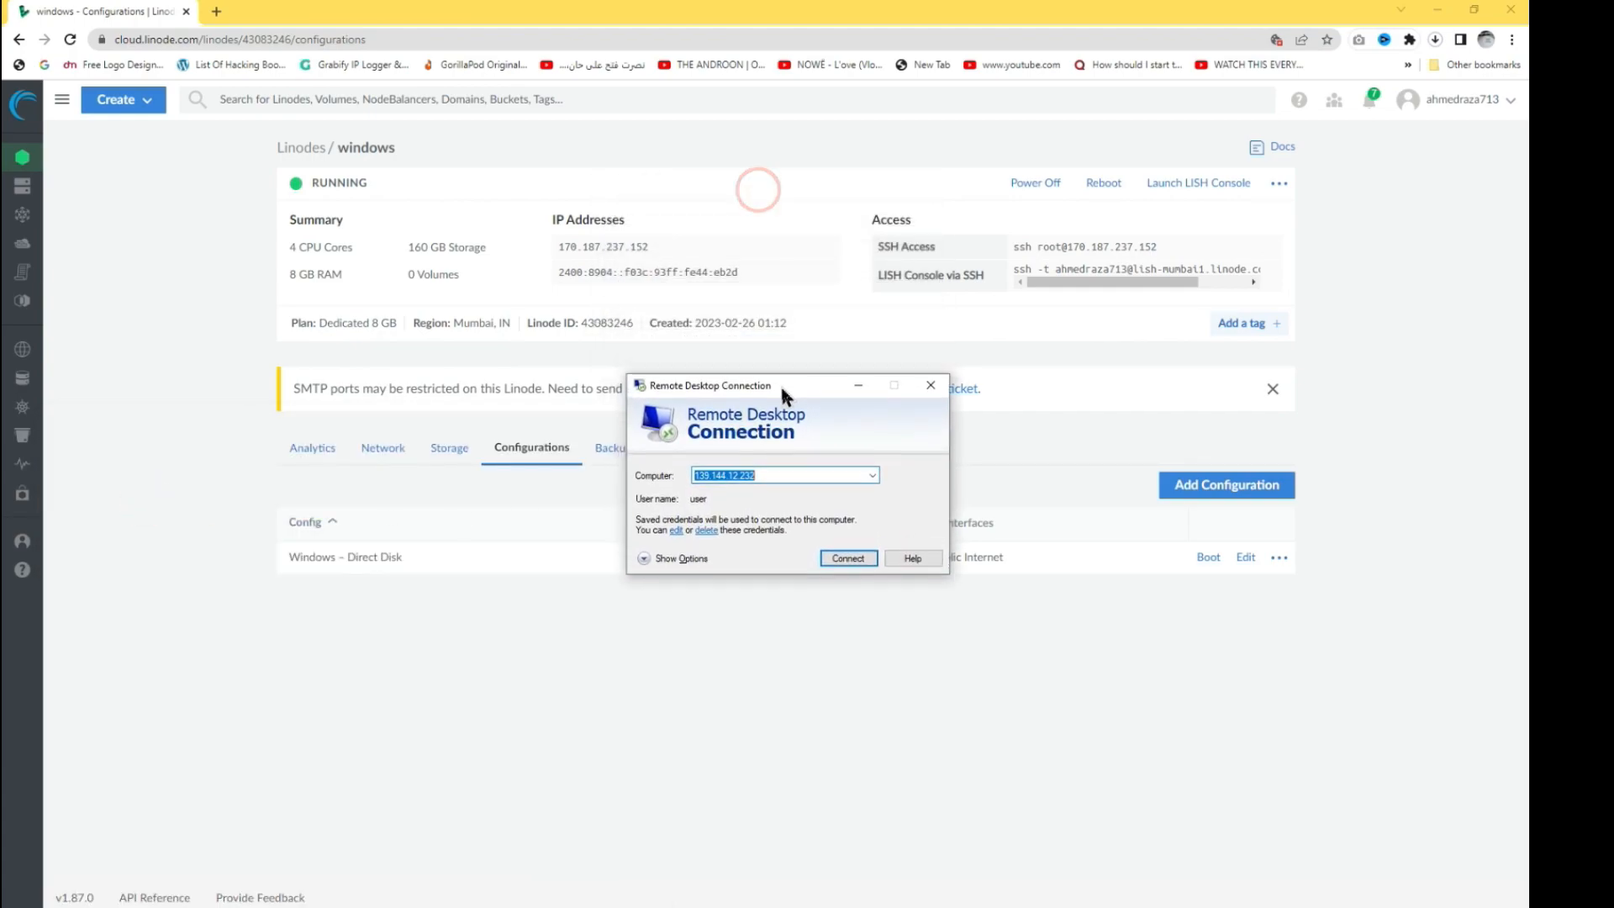
pyautogui.hotkey('ctrl', 'v')
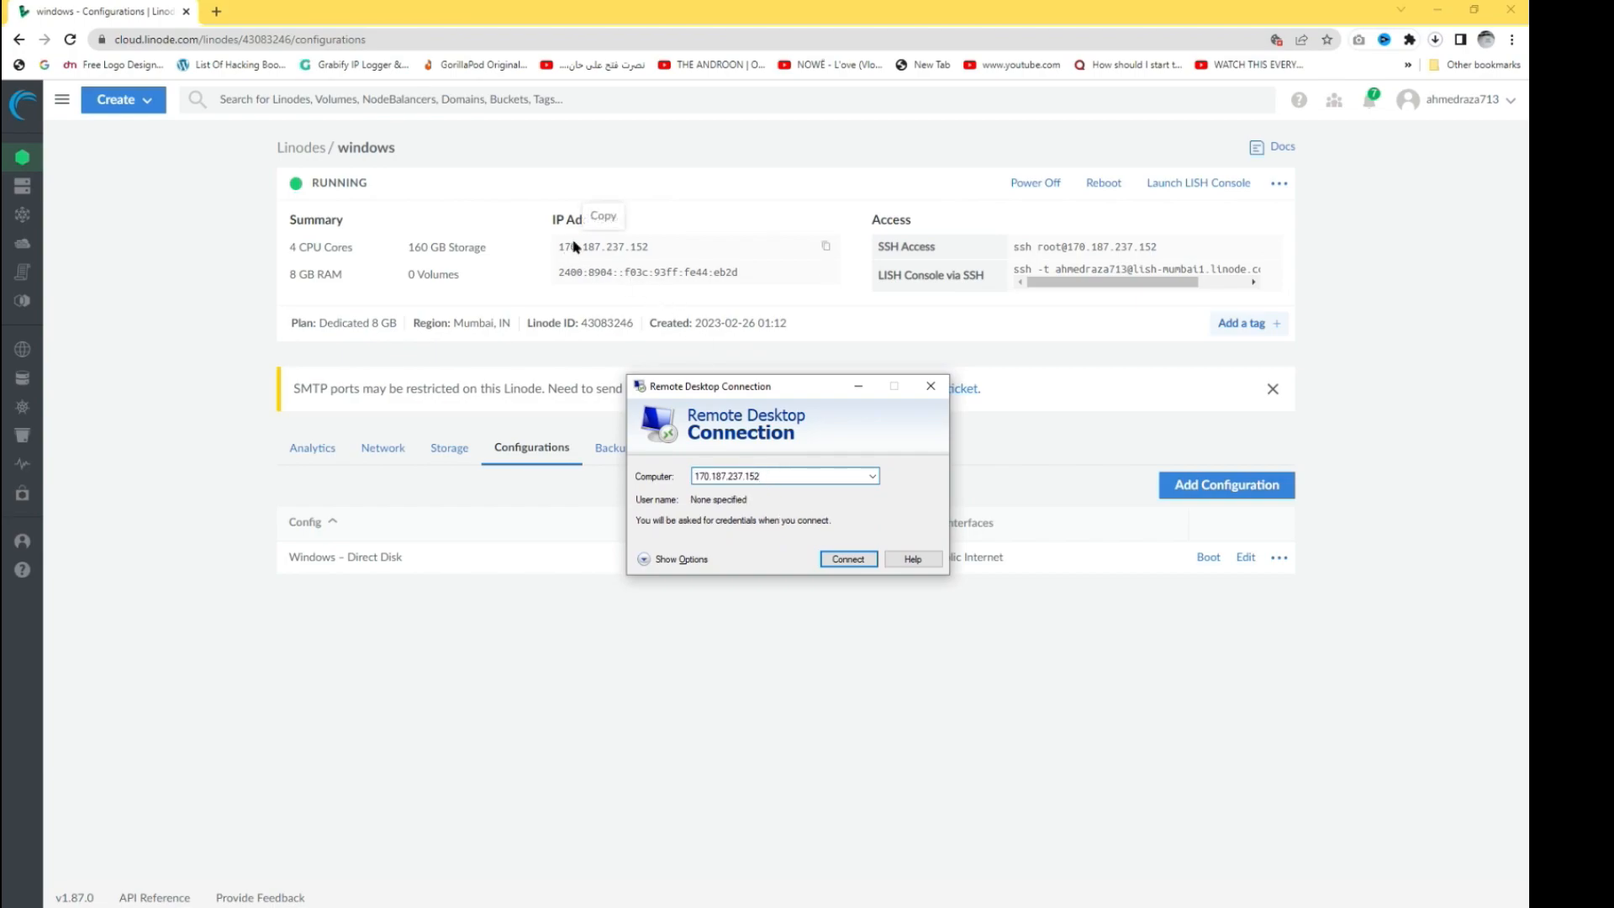
# - Connect using the 'user' account and its password, with the credentials remembered
pyautogui.click(864, 558)
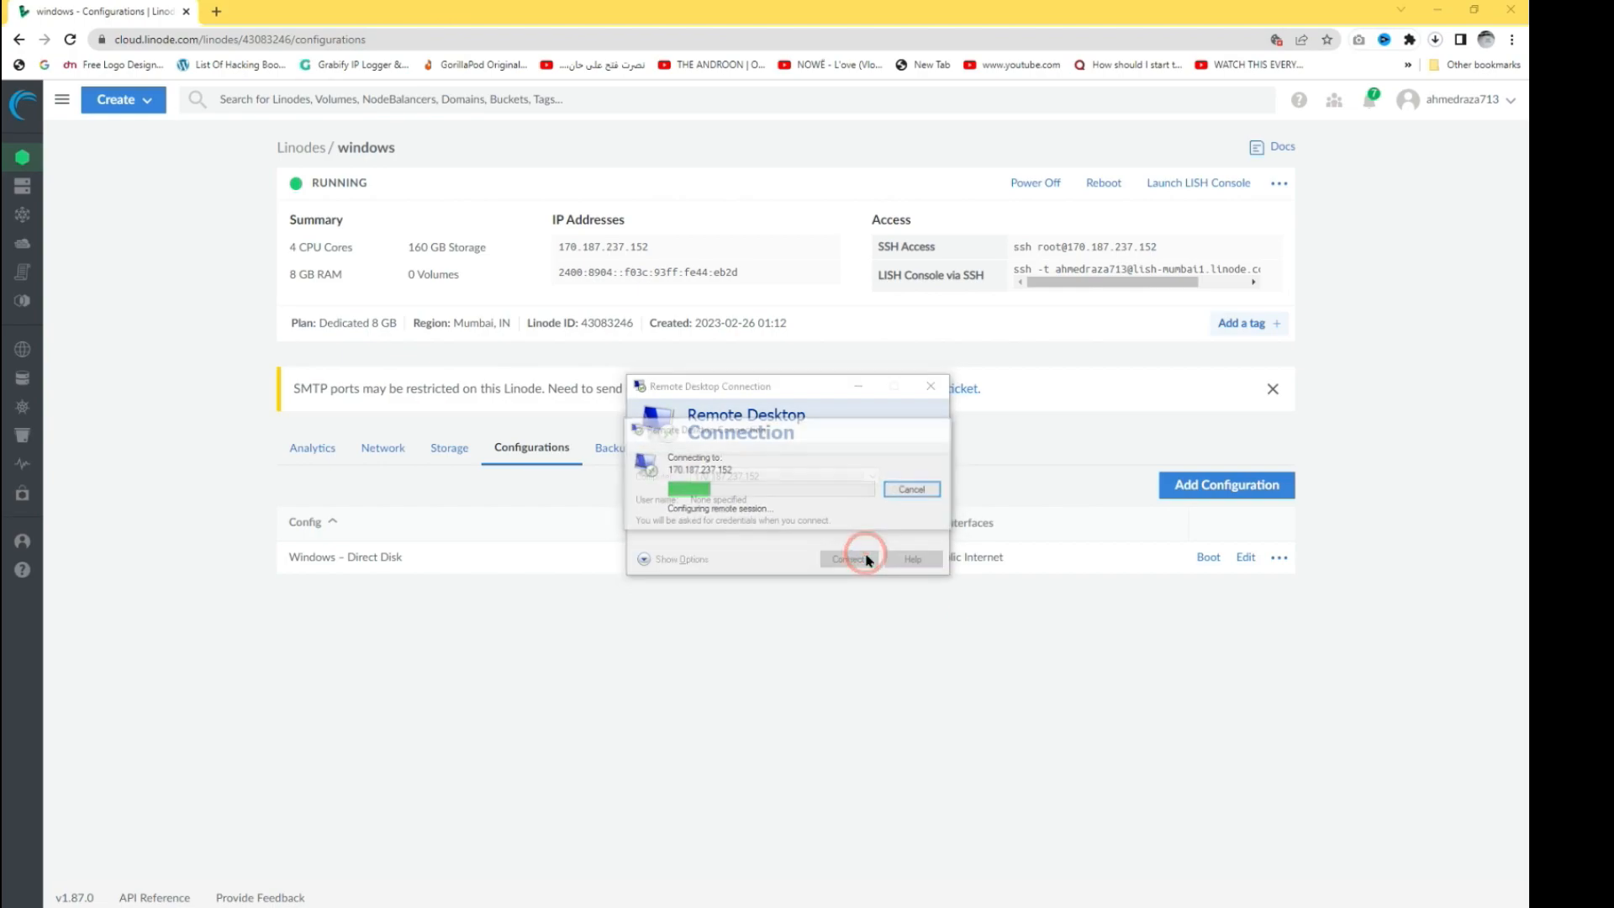
pyautogui.write('user')
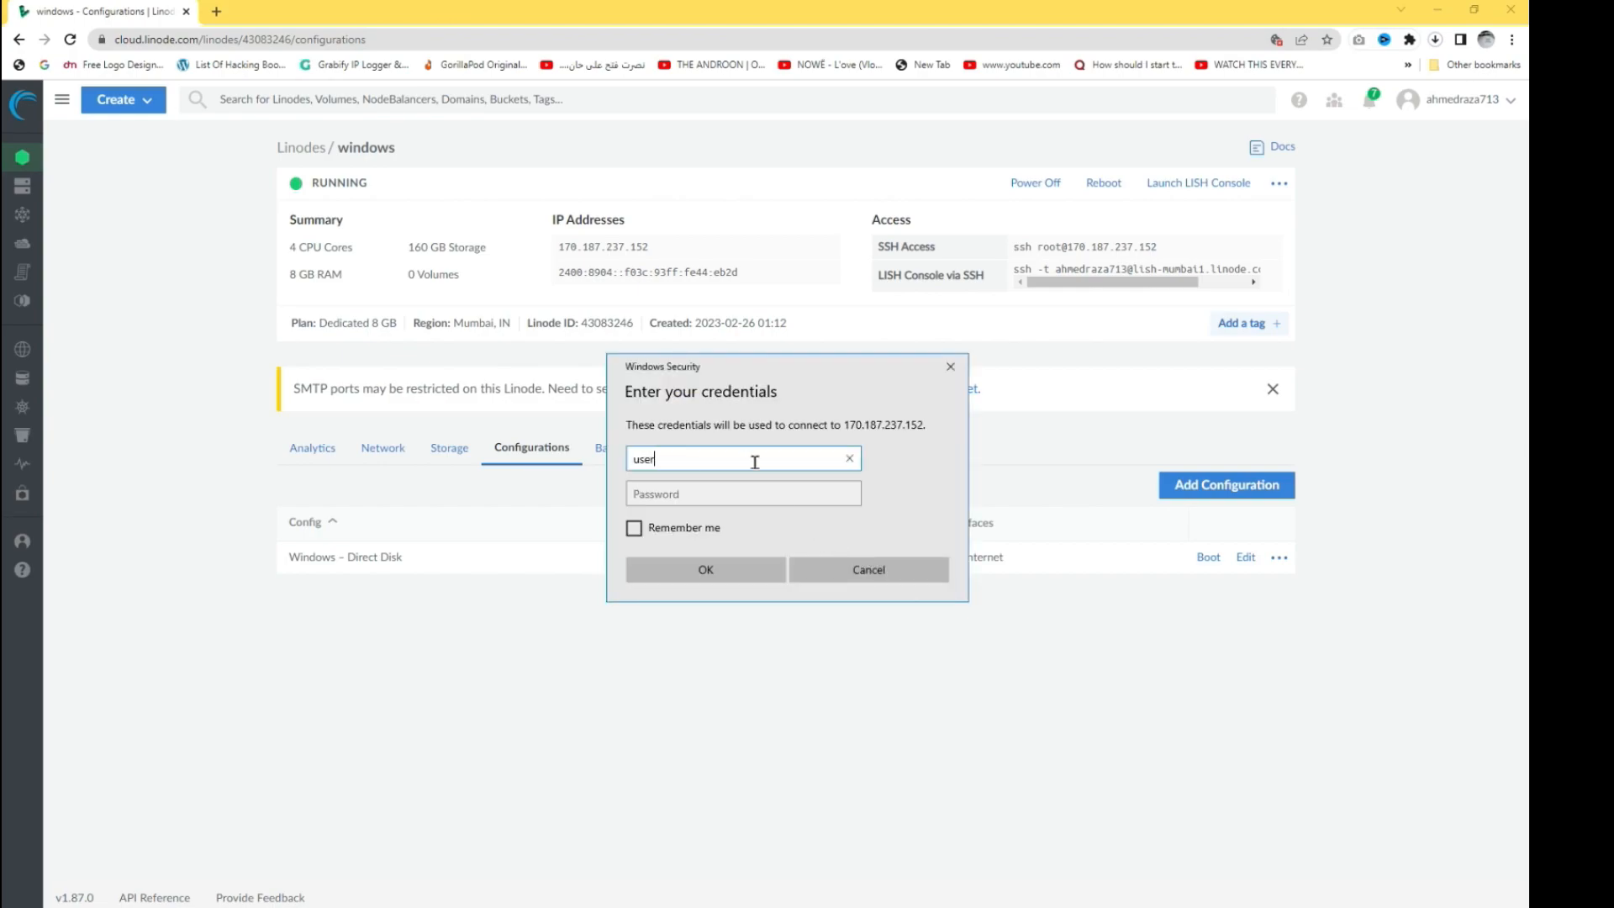
pyautogui.click(696, 494)
pyautogui.write('••••••')
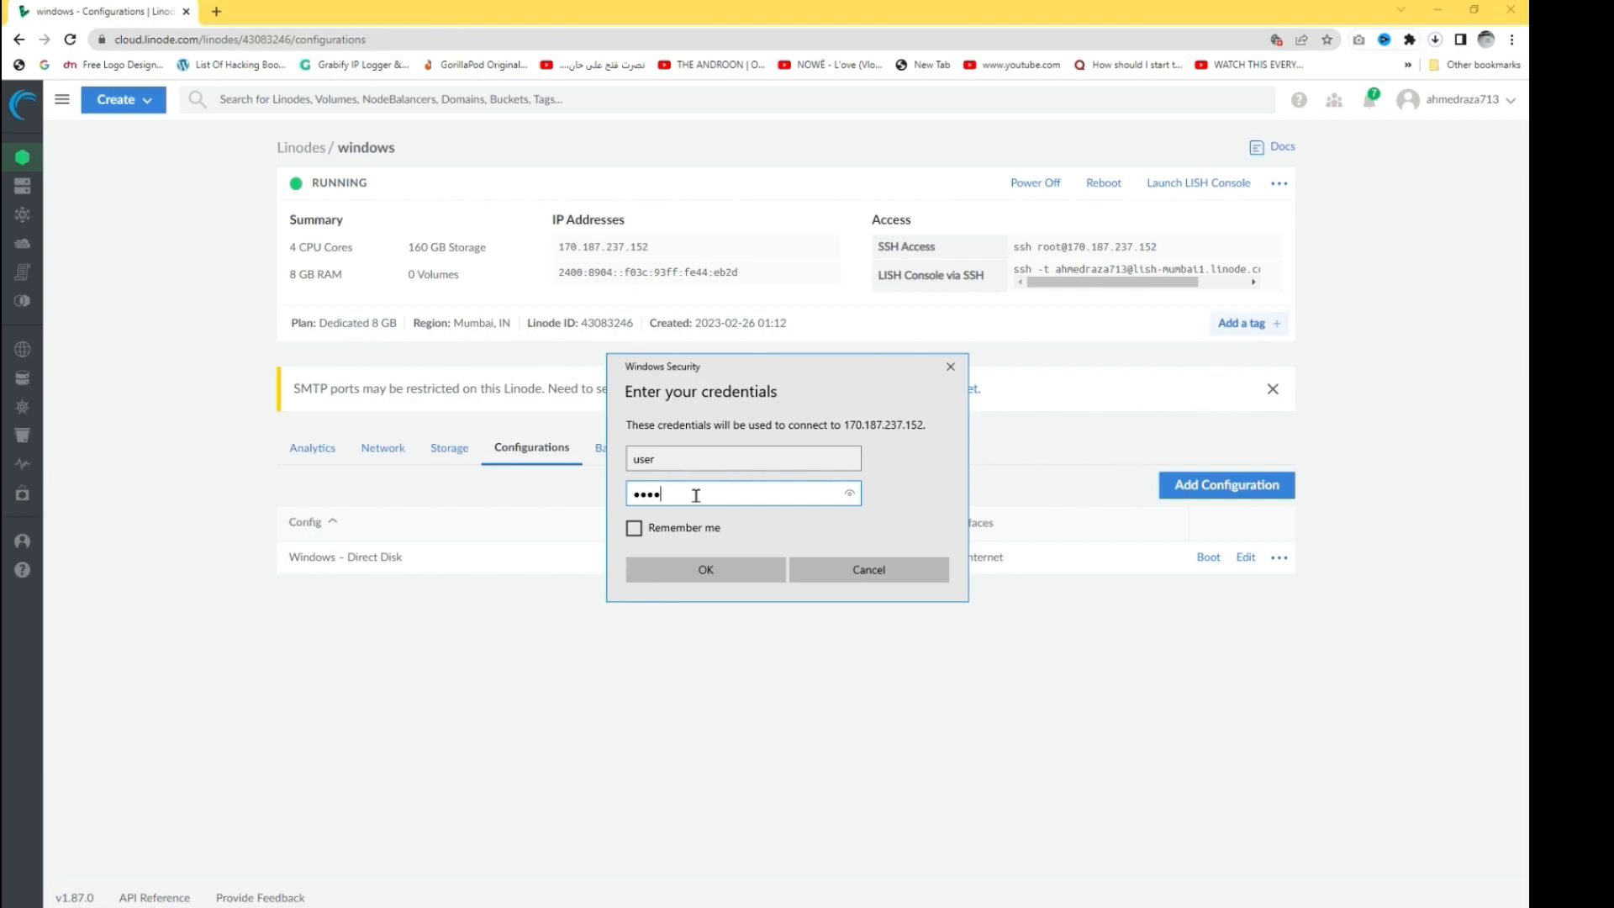
pyautogui.write('•••')
pyautogui.click(651, 527)
pyautogui.click(706, 569)
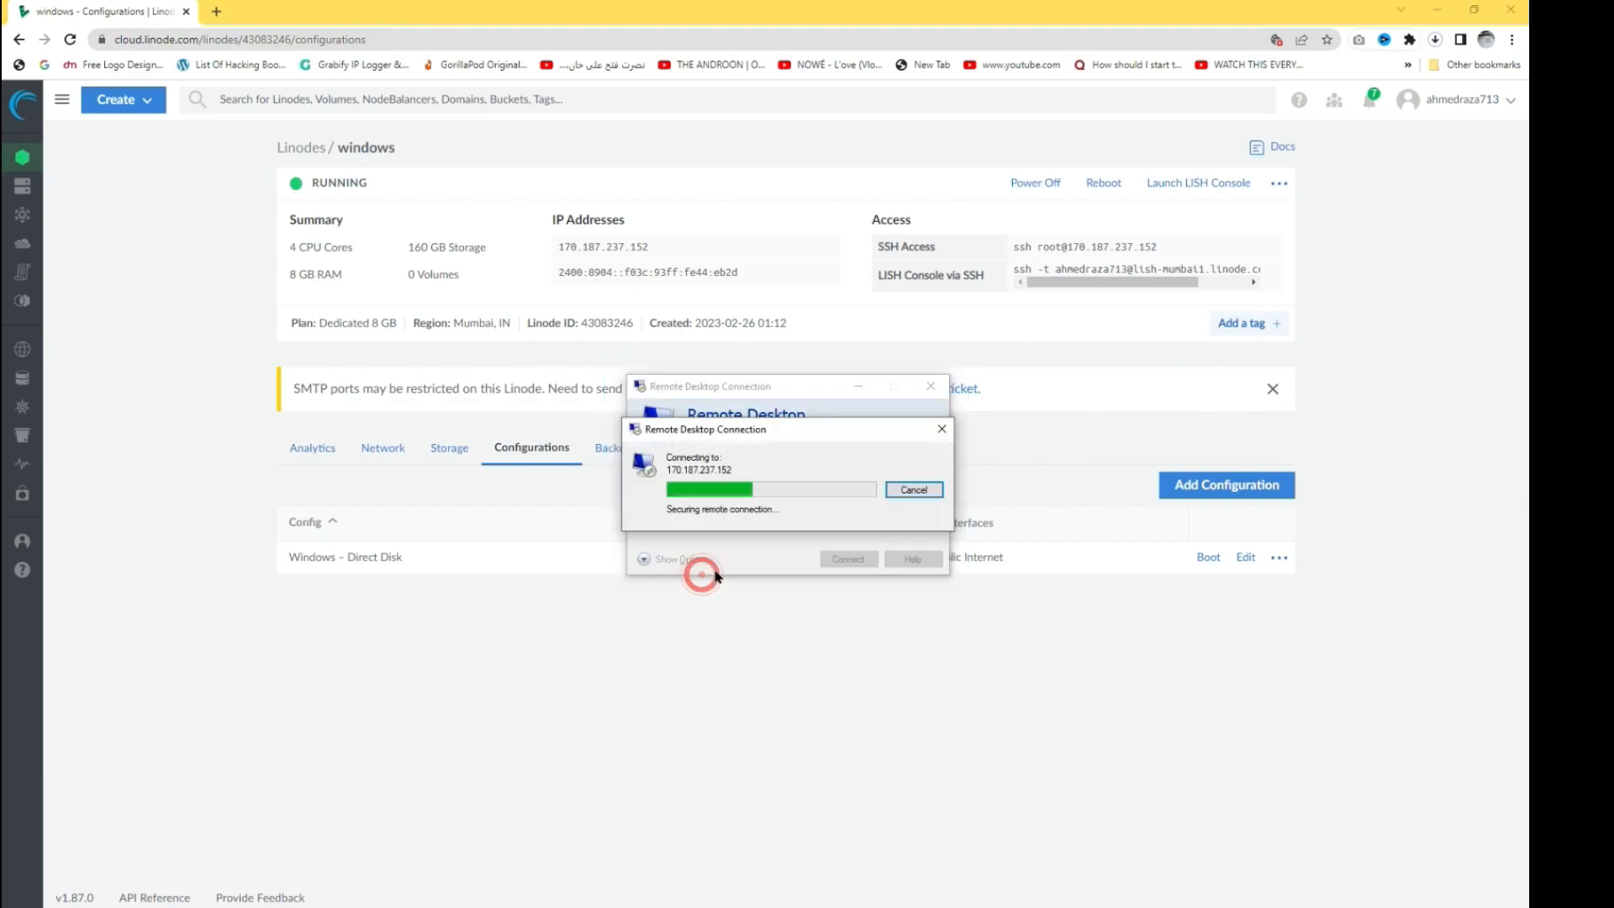
# - Accept the server certificate, close Server Manager and refresh the remote desktop
pyautogui.click(836, 614)
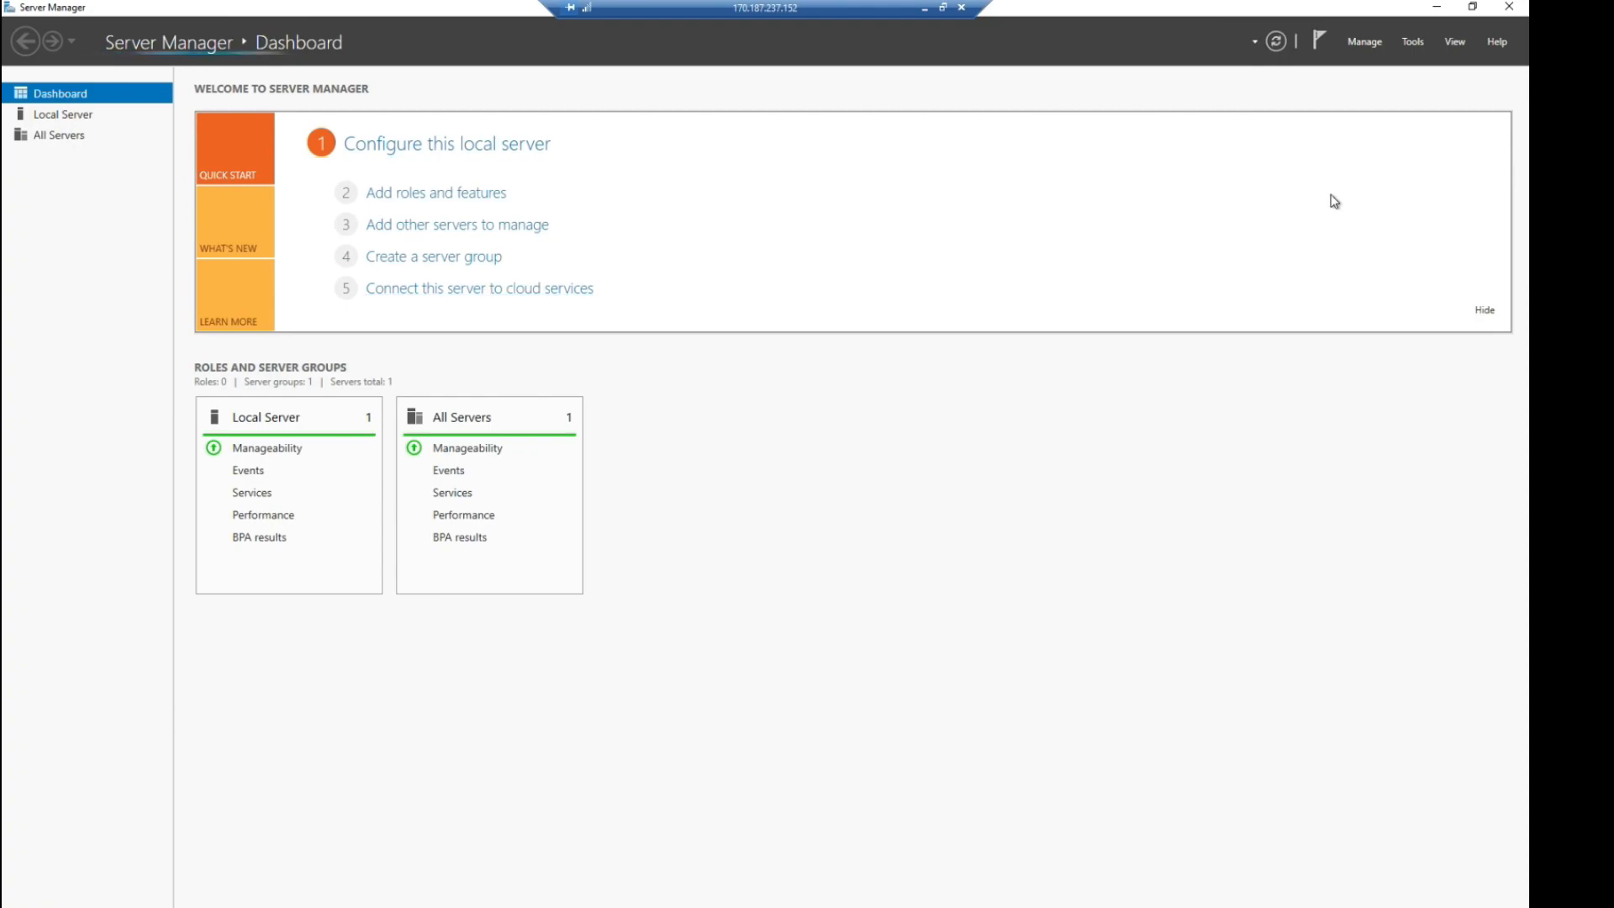
pyautogui.click(1509, 7)
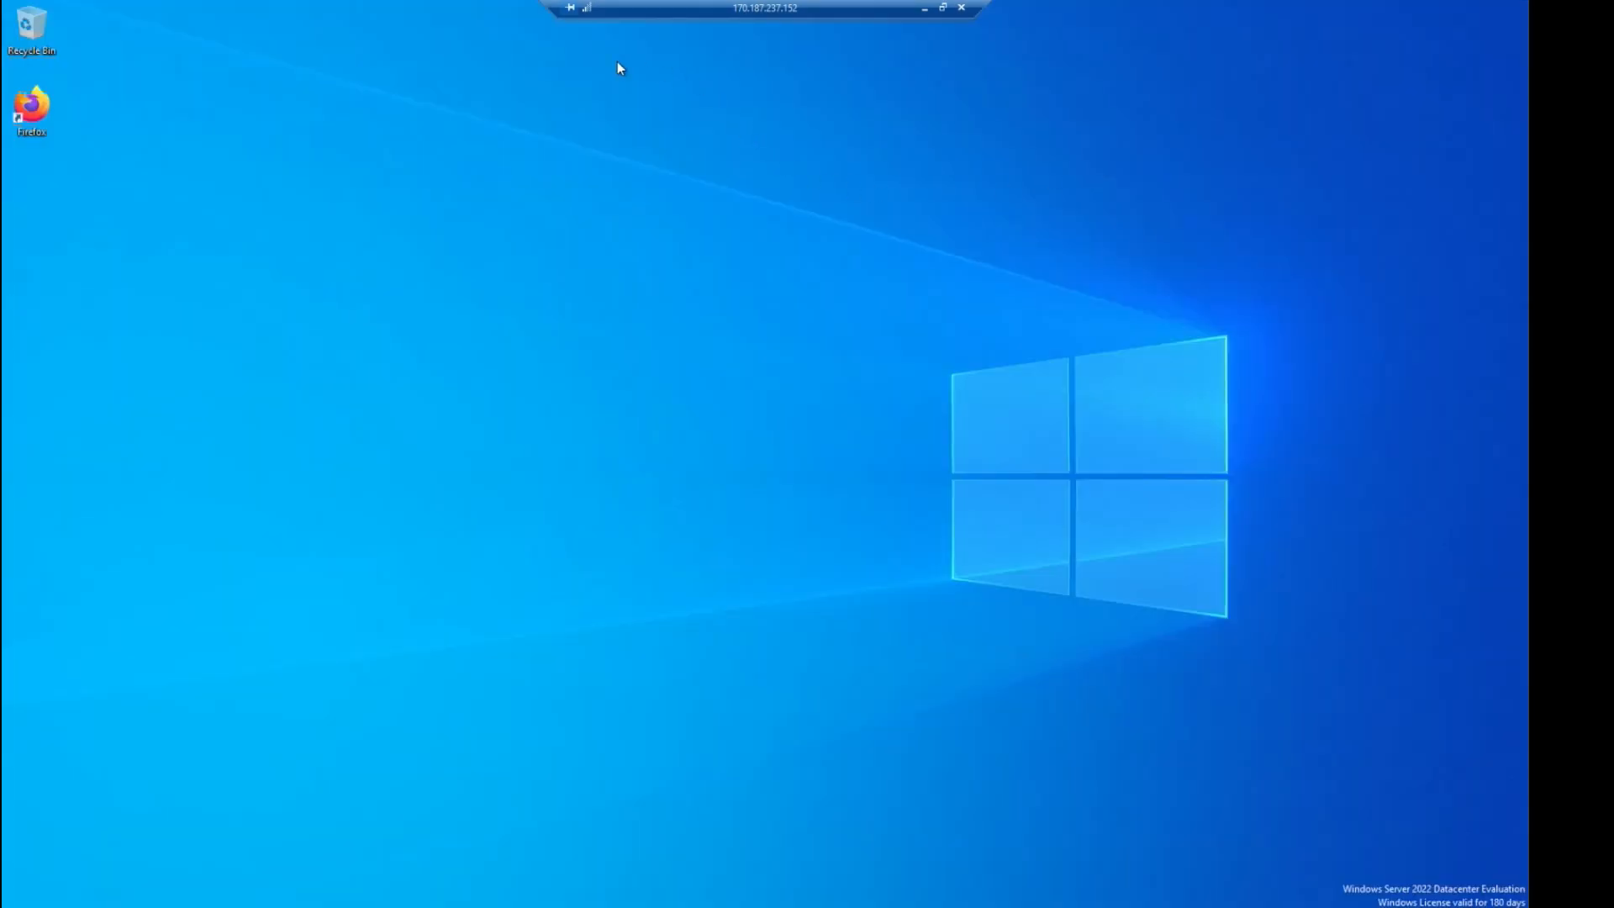
pyautogui.rightClick(582, 99)
pyautogui.click(630, 145)
pyautogui.rightClick(689, 168)
pyautogui.click(733, 223)
pyautogui.rightClick(825, 269)
pyautogui.click(862, 316)
pyautogui.rightClick(945, 656)
pyautogui.click(986, 689)
# - Check the server's System settings to confirm Remote Desktop is On
pyautogui.press('super')
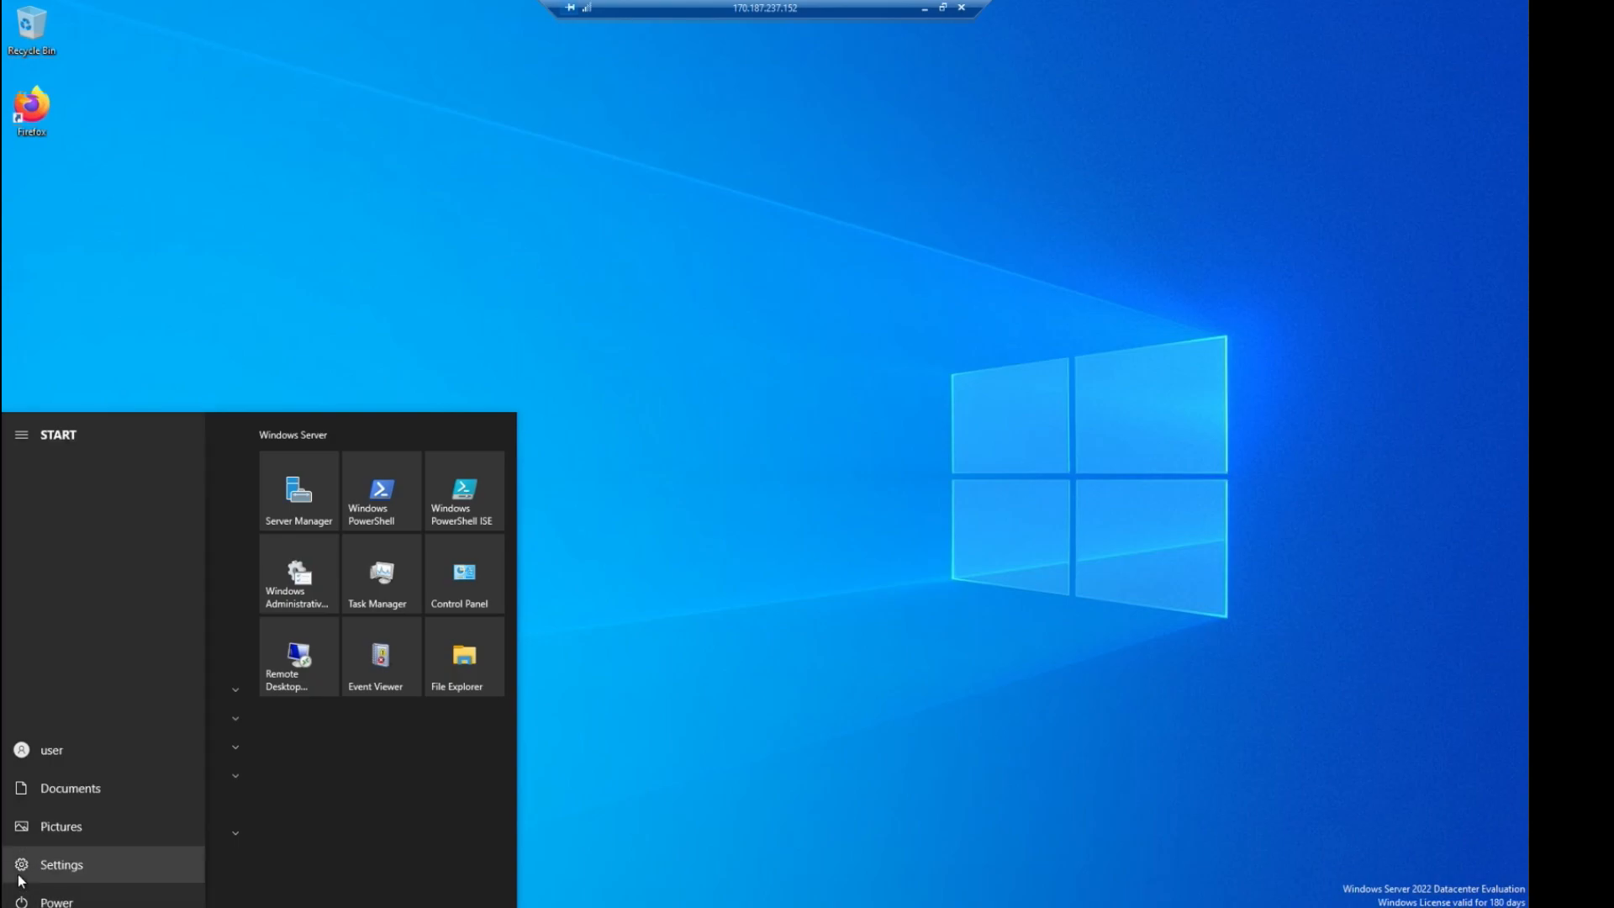
pyautogui.click(22, 874)
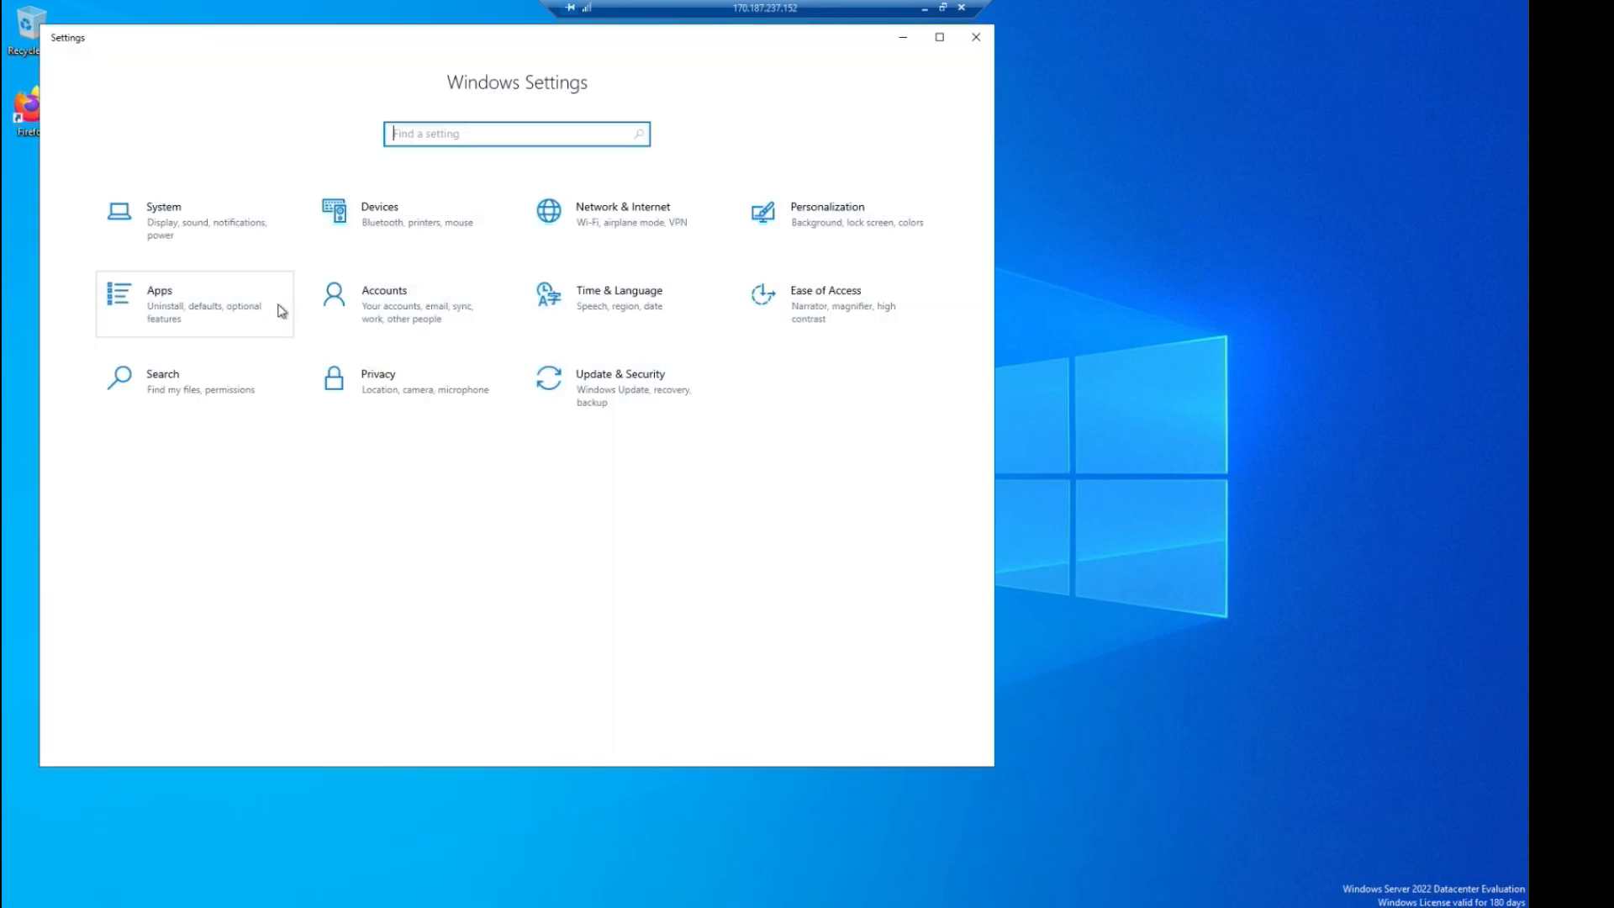
pyautogui.click(233, 245)
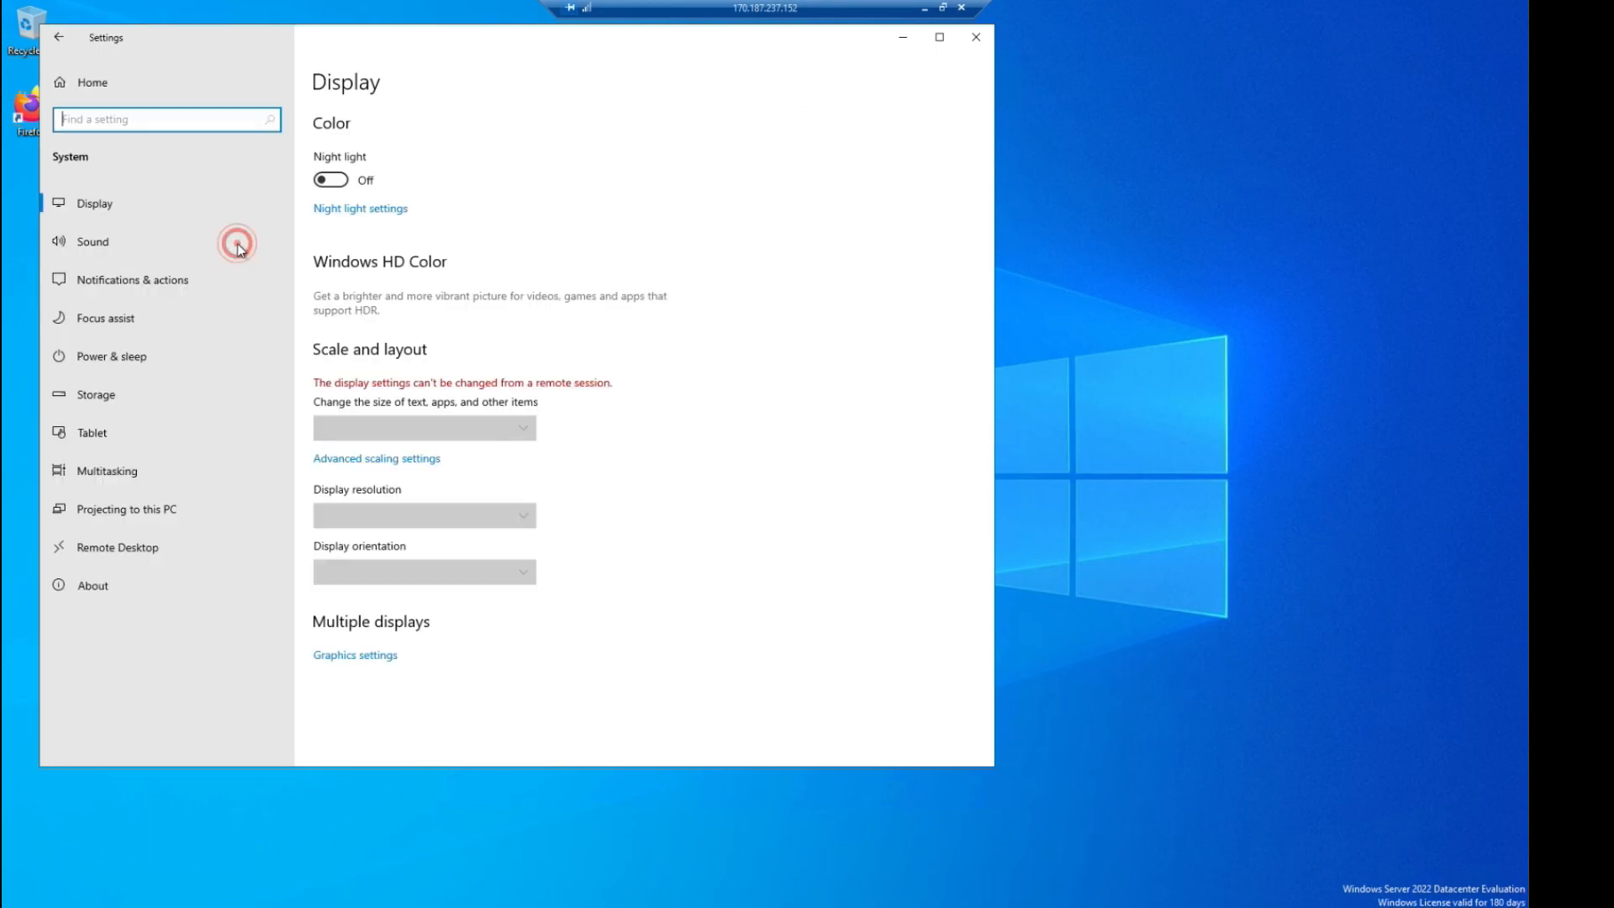
pyautogui.click(134, 209)
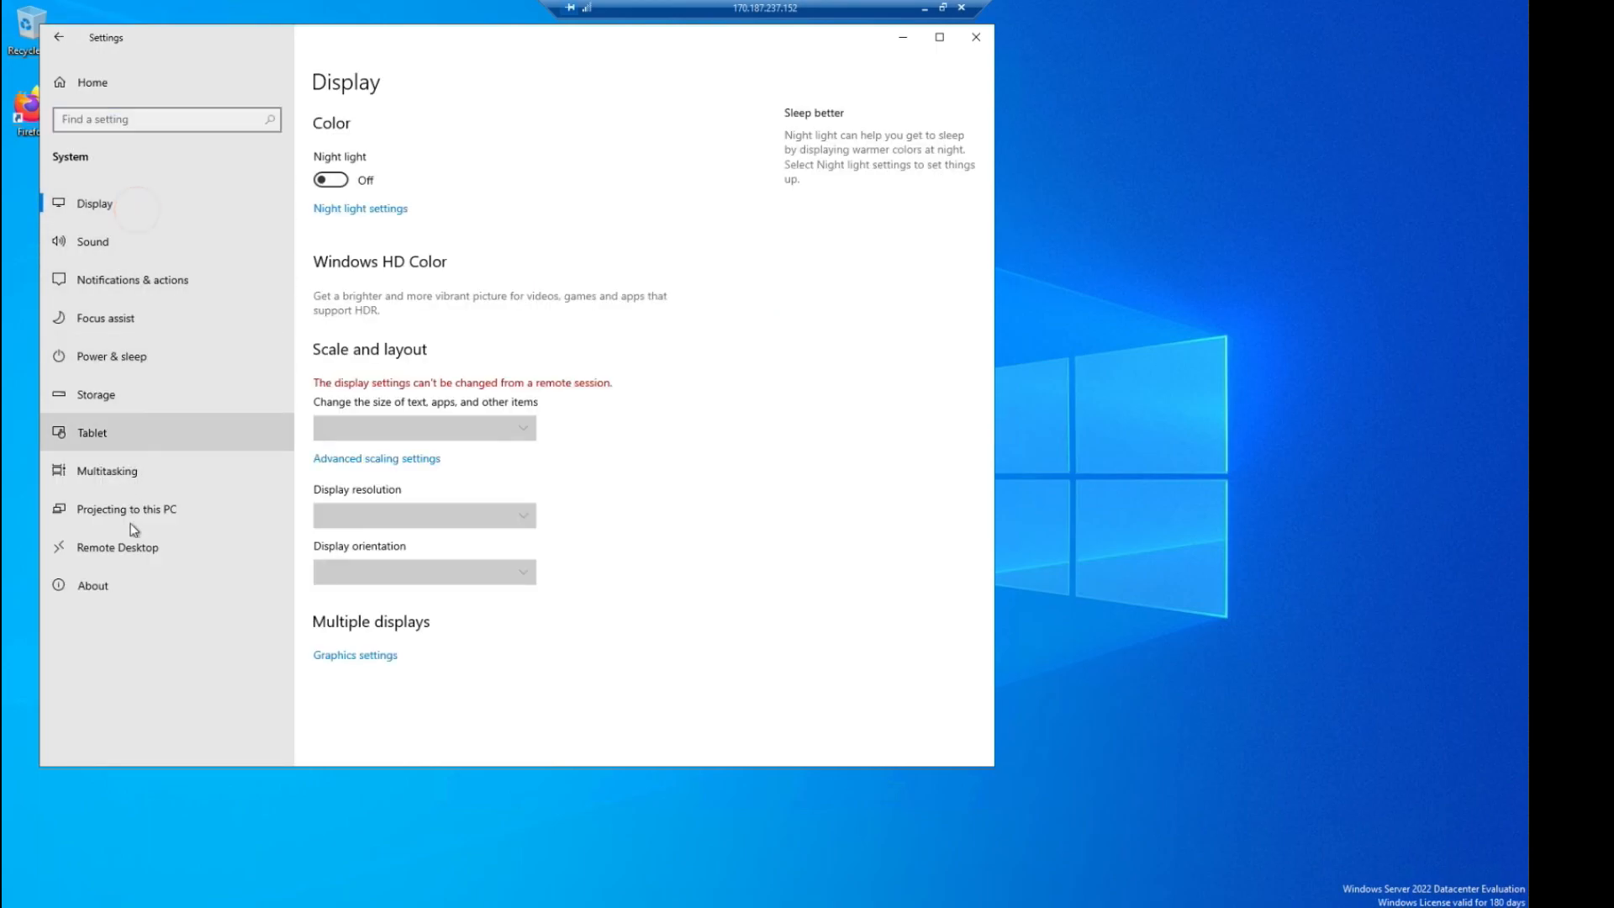
pyautogui.click(130, 547)
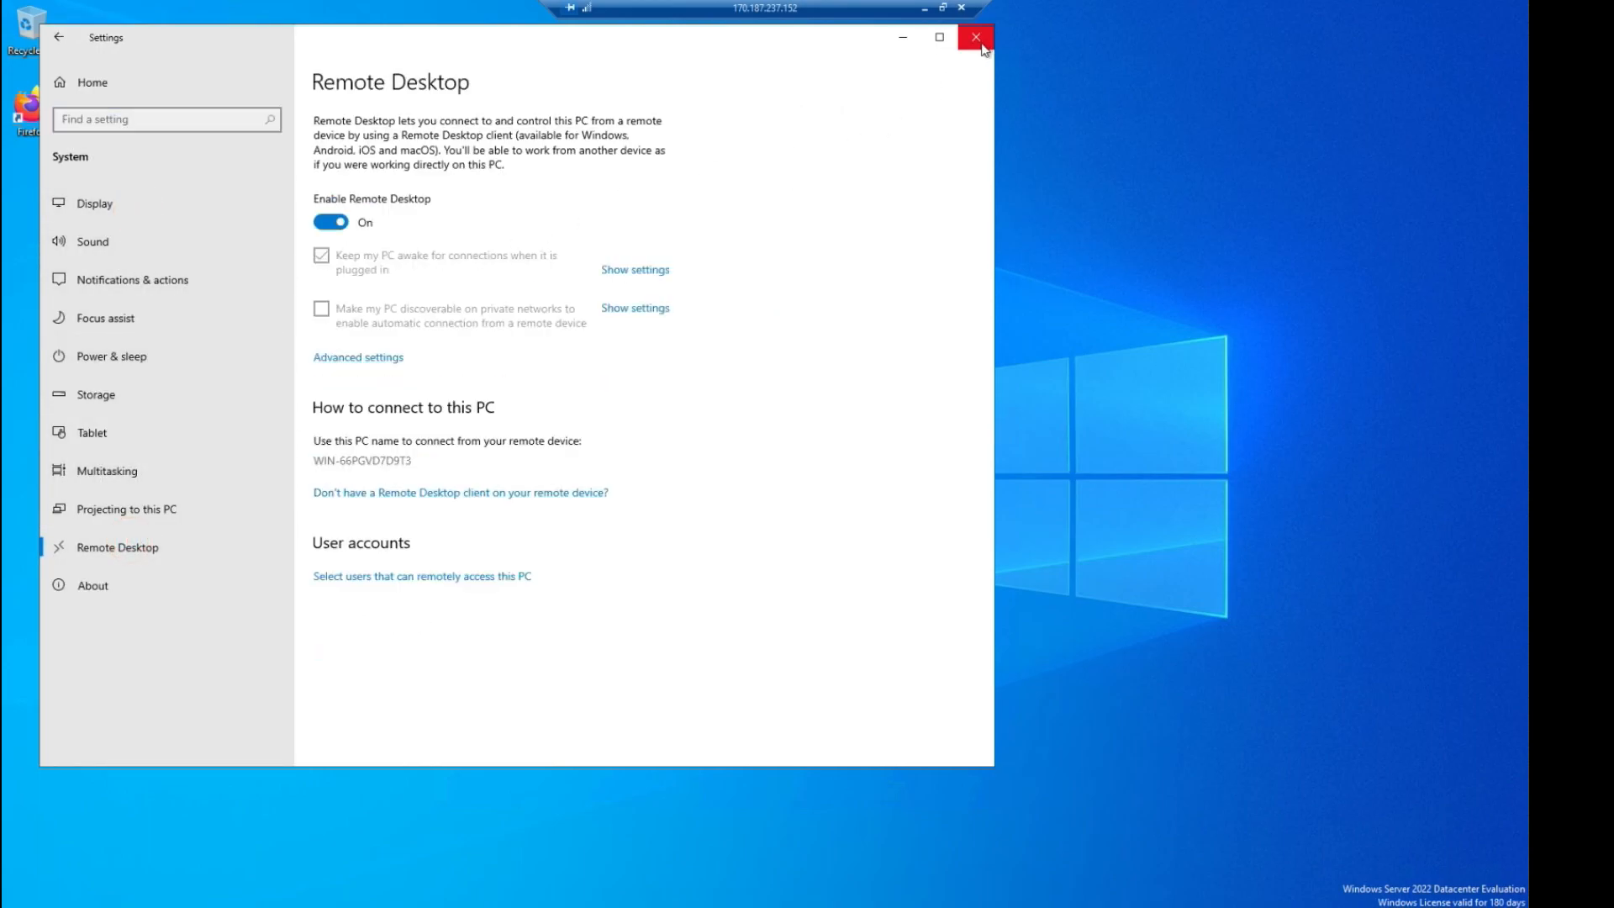